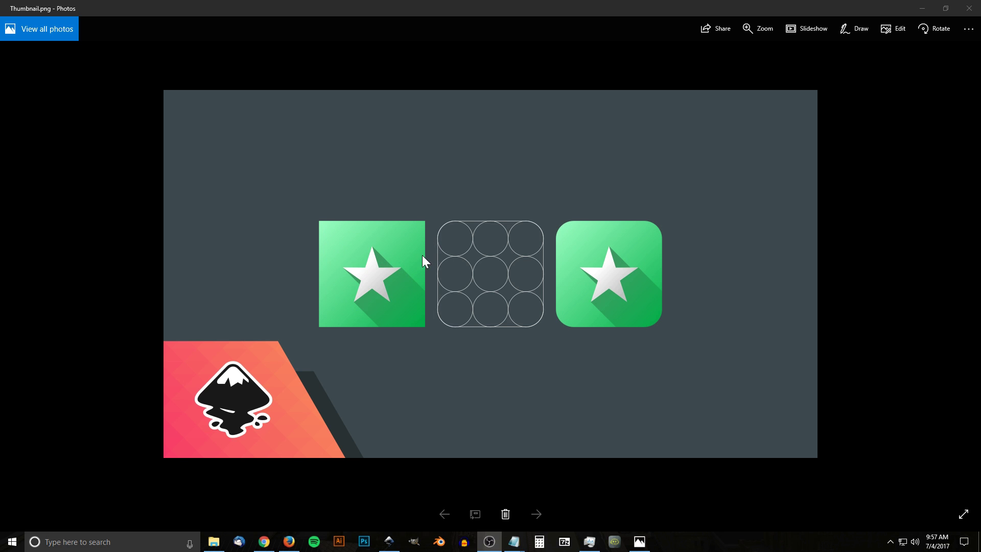
# Look at the app icon design examples in Chrome and the icon thumbnail image in Photos.
pyautogui.click(264, 542)
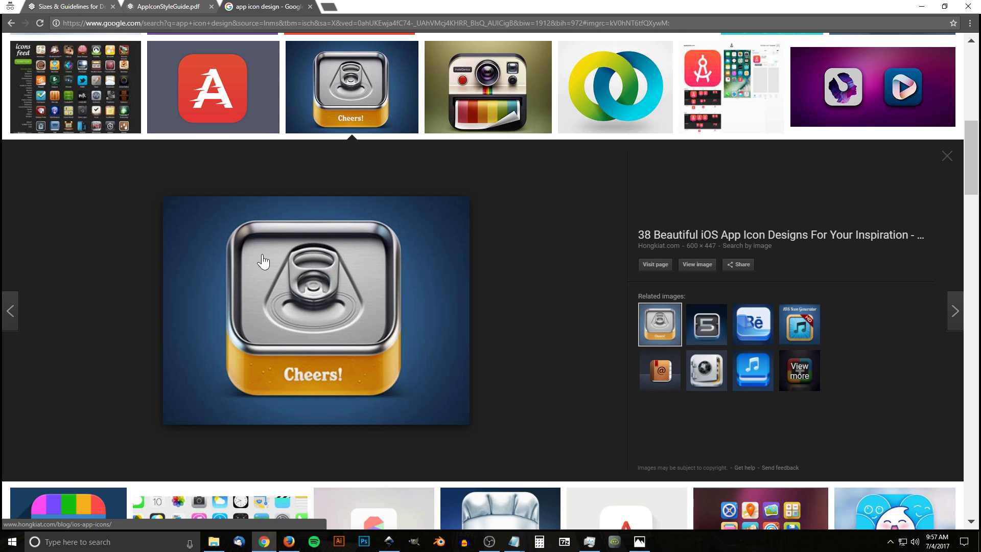
pyautogui.click(639, 541)
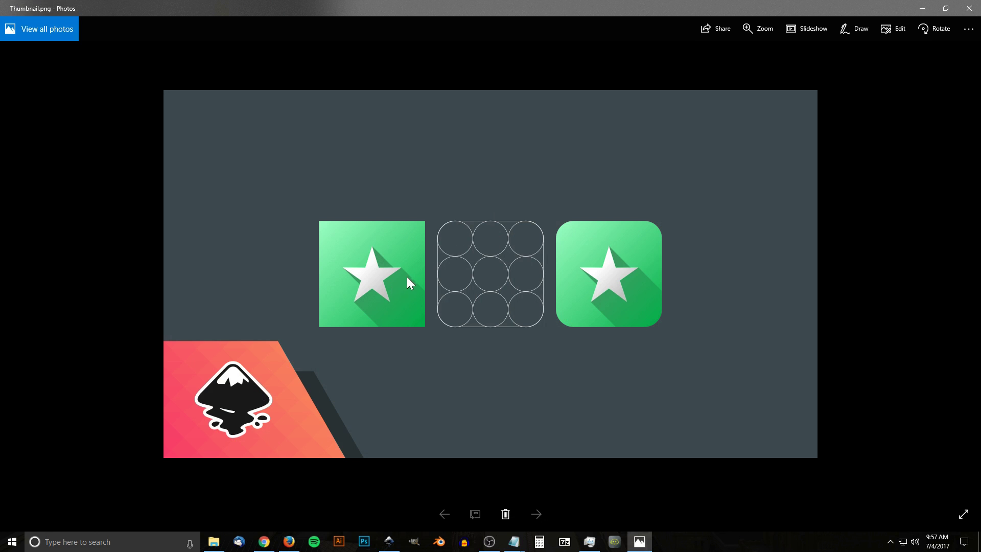
# Switch to Inkscape, set the document's display units to px and turn off the page border.
pyautogui.click(389, 541)
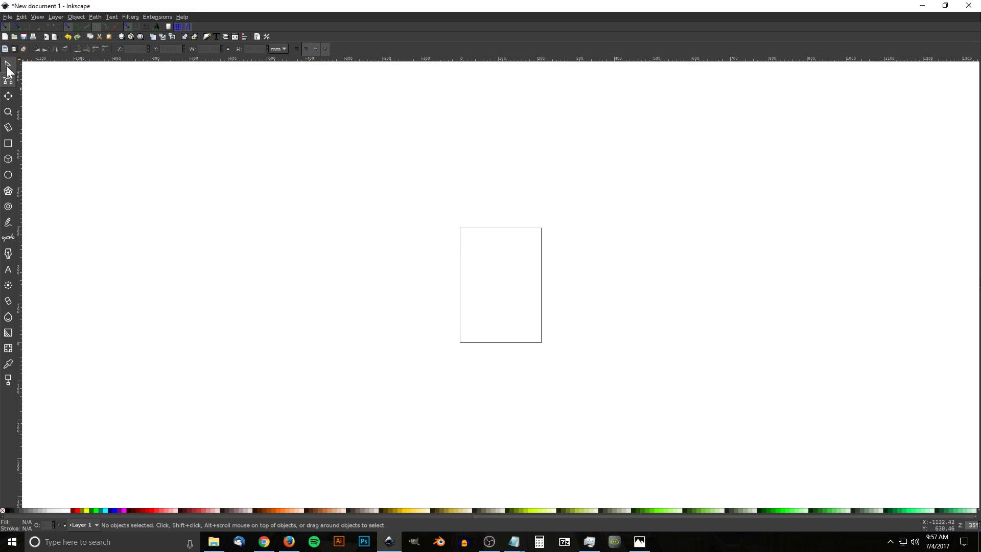
pyautogui.click(9, 17)
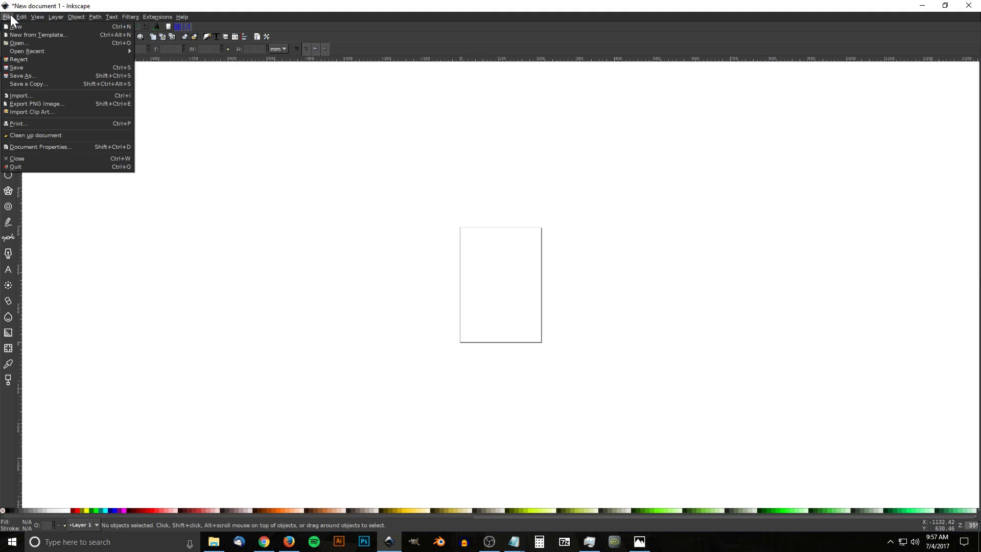
pyautogui.click(37, 149)
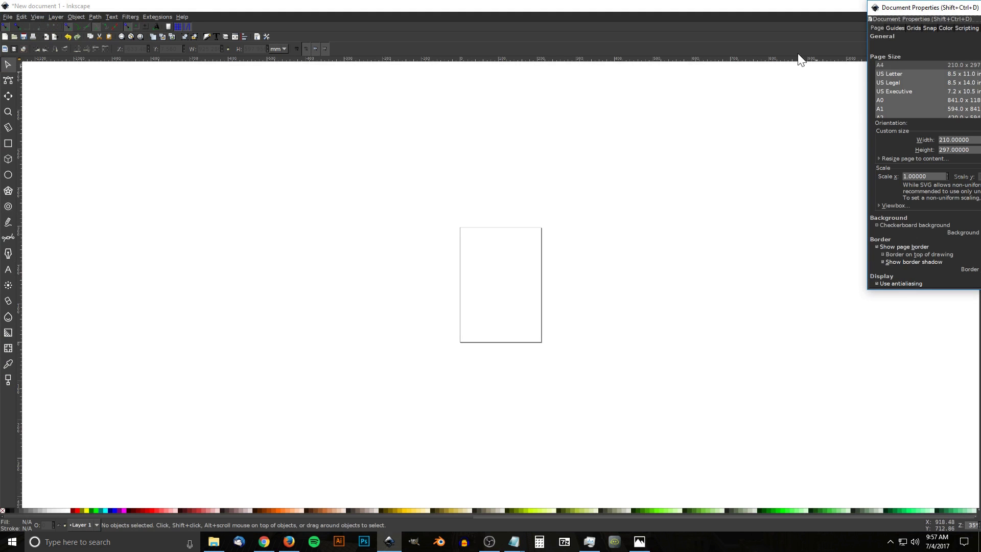
pyautogui.moveTo(932, 8); pyautogui.dragTo(532, 61)
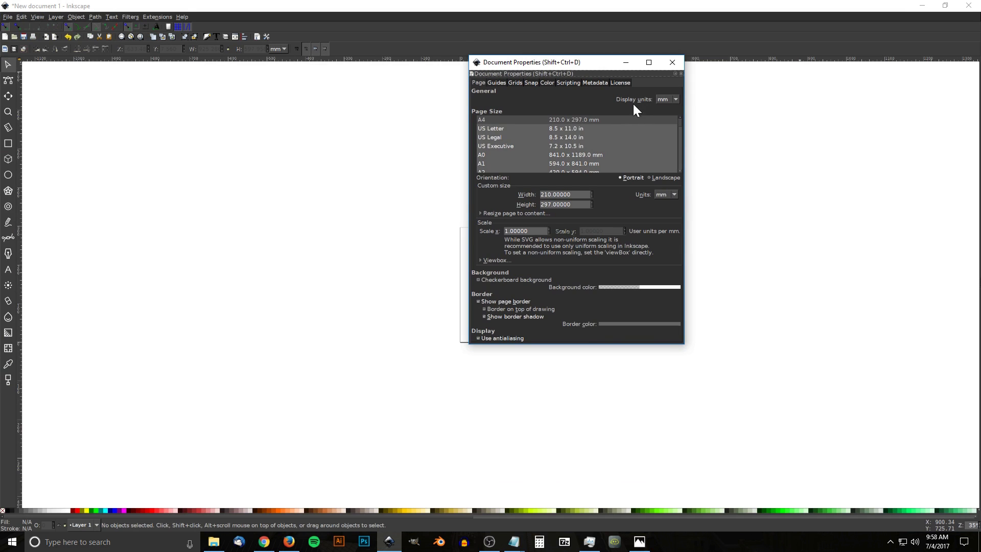
pyautogui.click(676, 99)
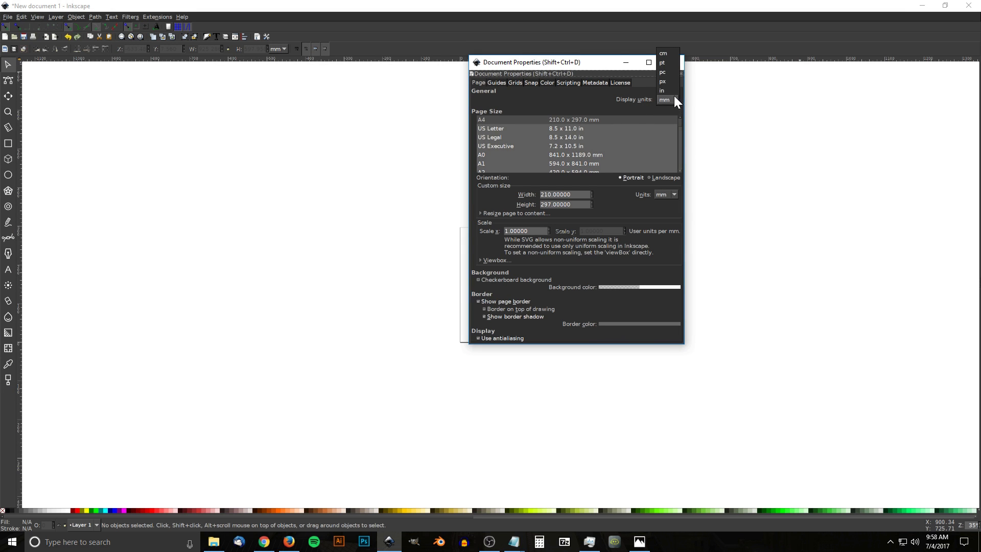
pyautogui.click(669, 83)
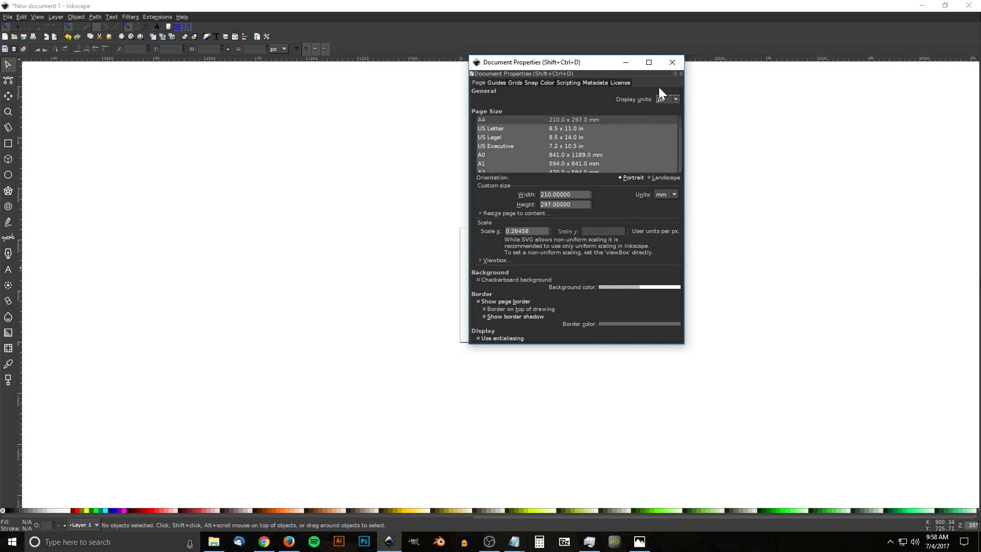
pyautogui.click(488, 300)
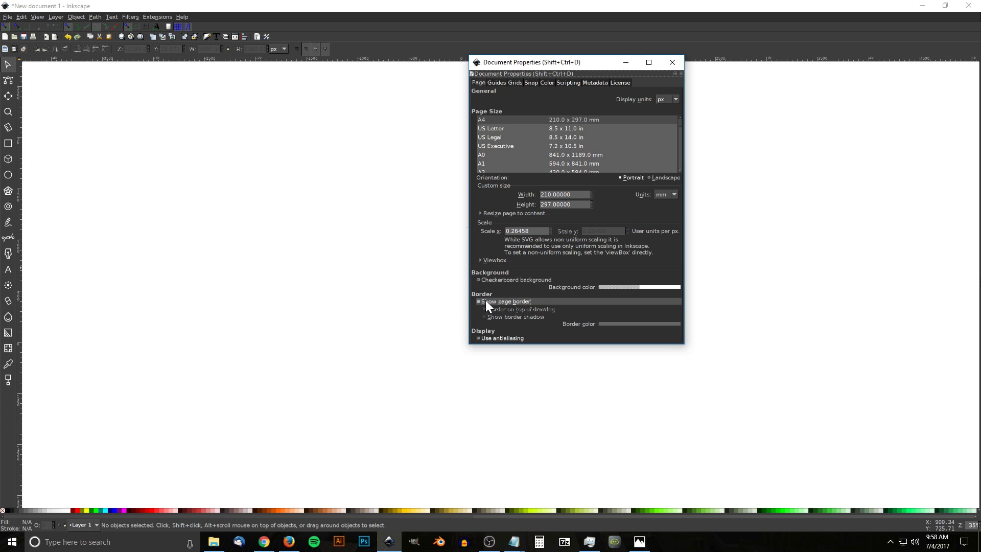
pyautogui.click(673, 63)
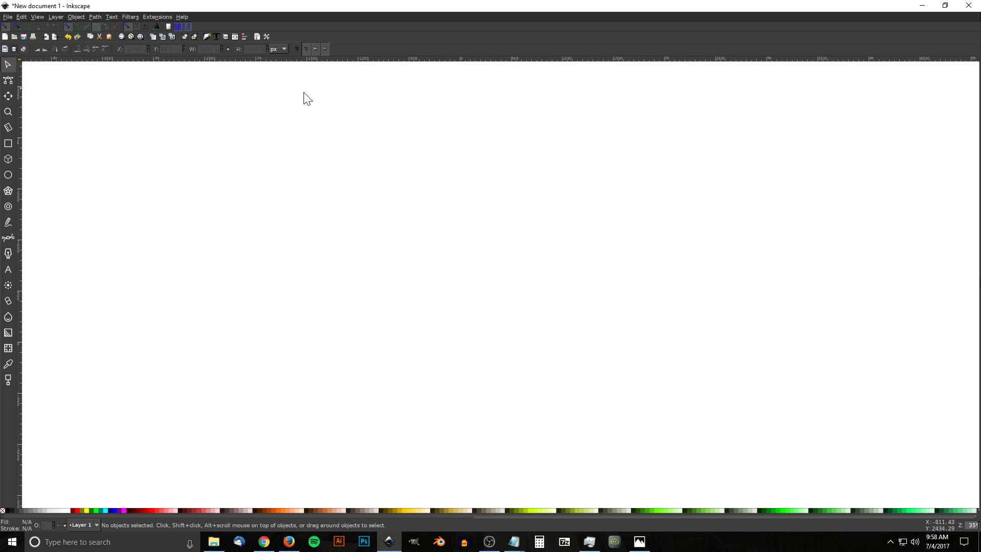
# Set the canvas zoom to 1:1.
pyautogui.click(31, 16)
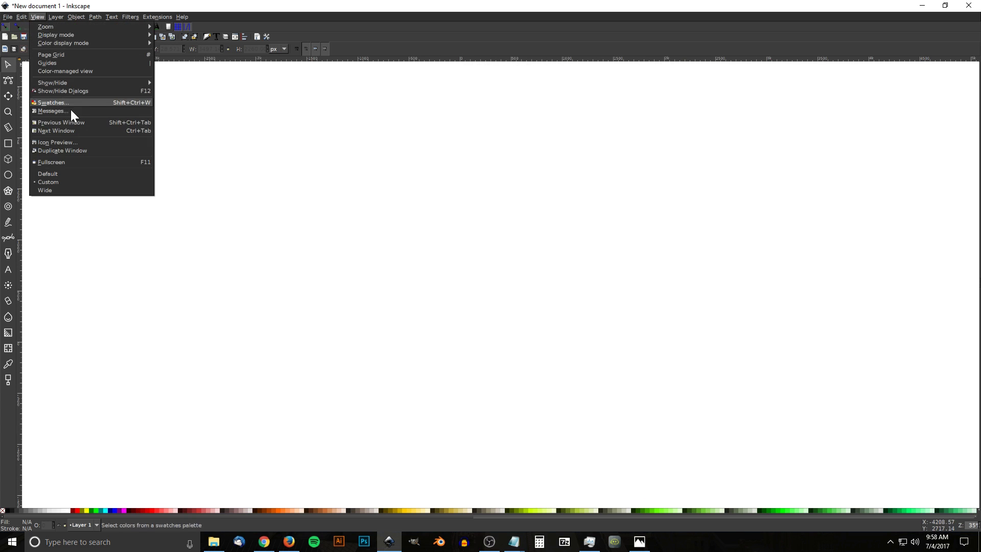
pyautogui.moveTo(70, 26)
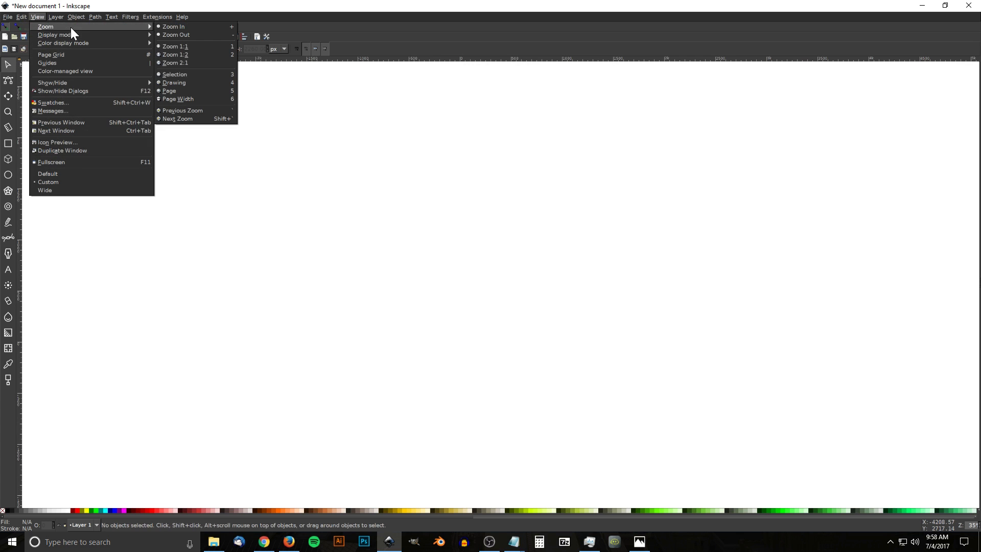
pyautogui.click(171, 46)
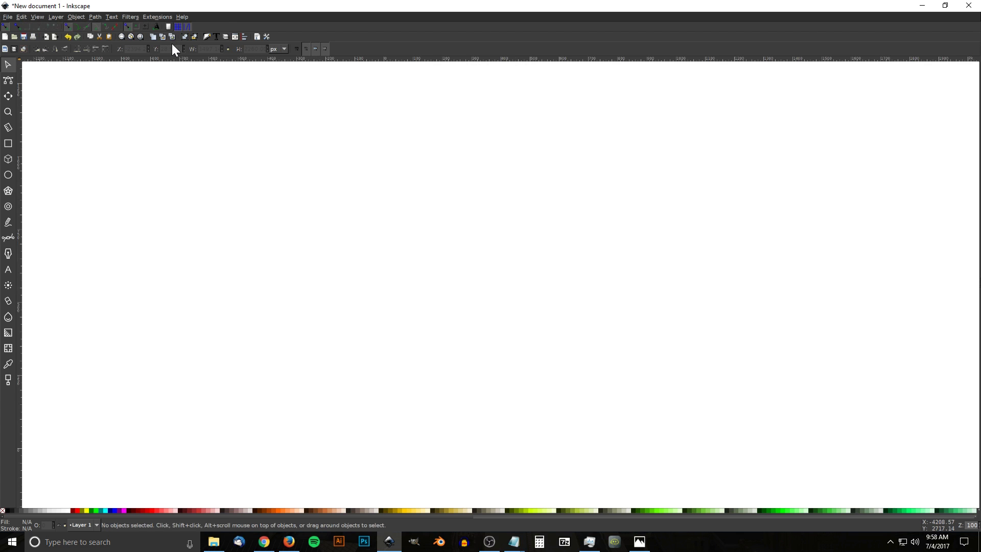
# Open Align and Distribute with alignment relative to Last selected, and open Fill and Stroke.
pyautogui.click(244, 37)
pyautogui.click(946, 77)
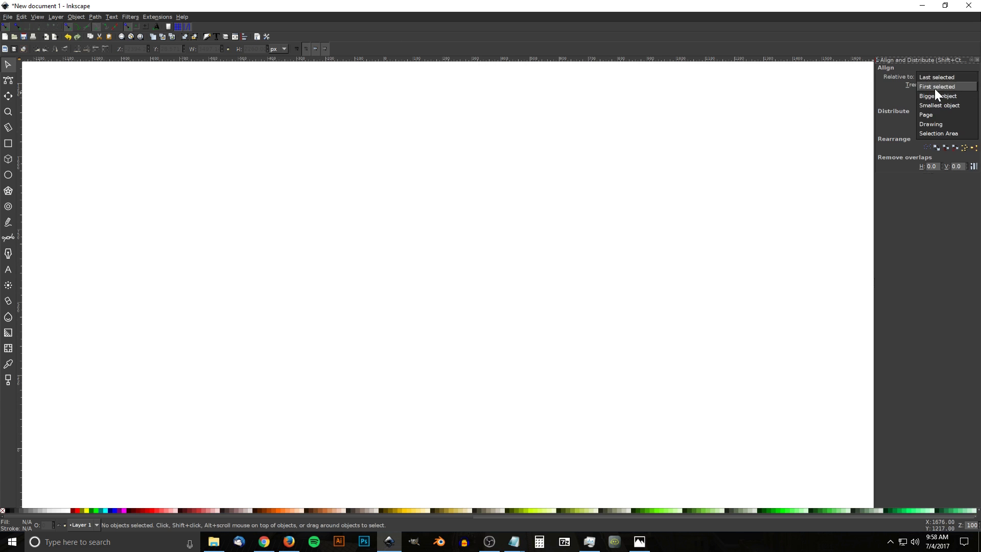
pyautogui.click(940, 75)
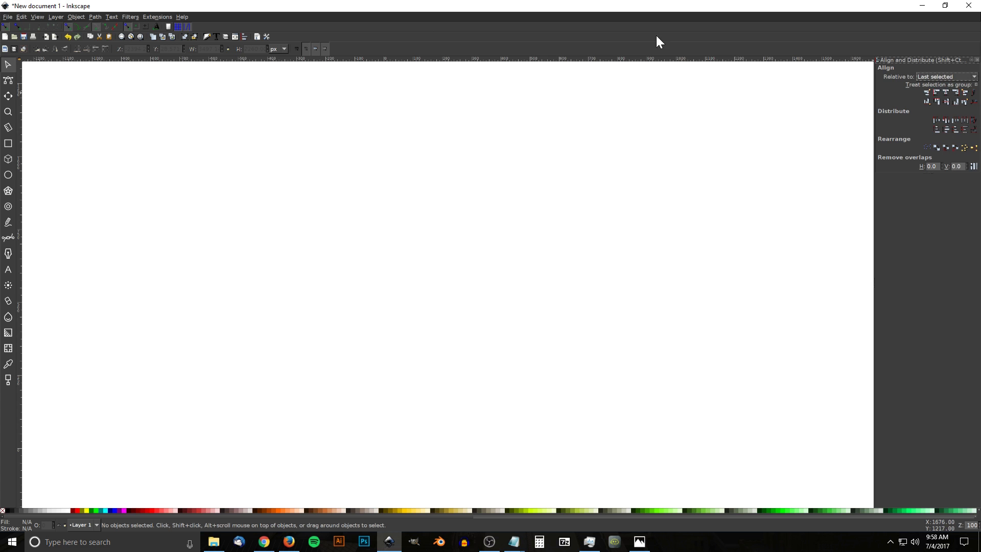
pyautogui.click(206, 36)
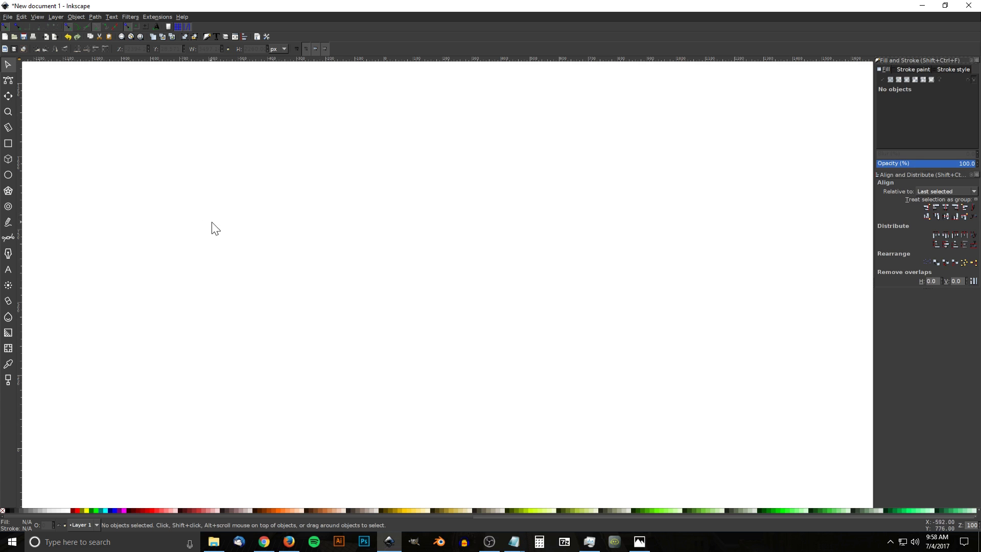
# Check the icon thumbnail in Photos, return to Inkscape, draw a black square about 398 px wide and convert it to a path.
pyautogui.click(634, 545)
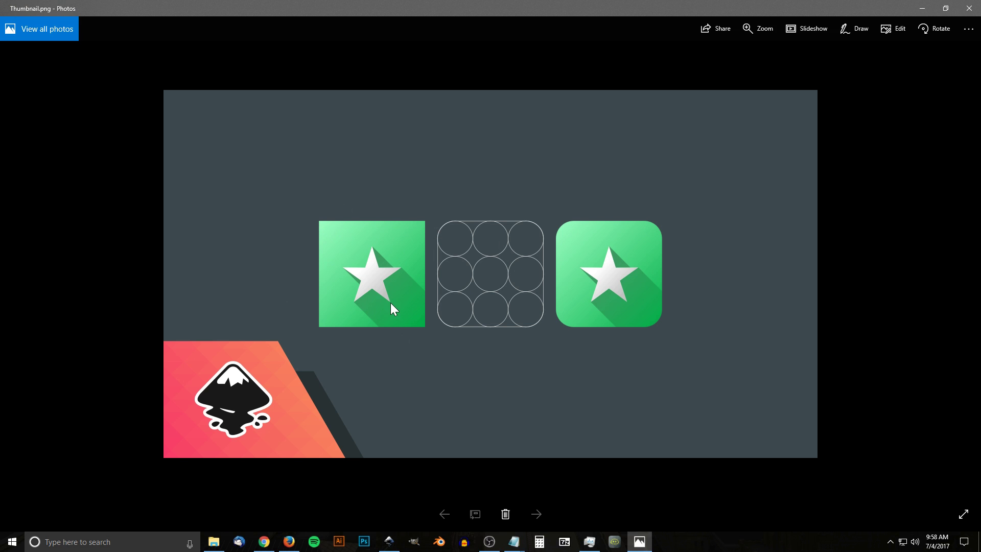
pyautogui.click(389, 541)
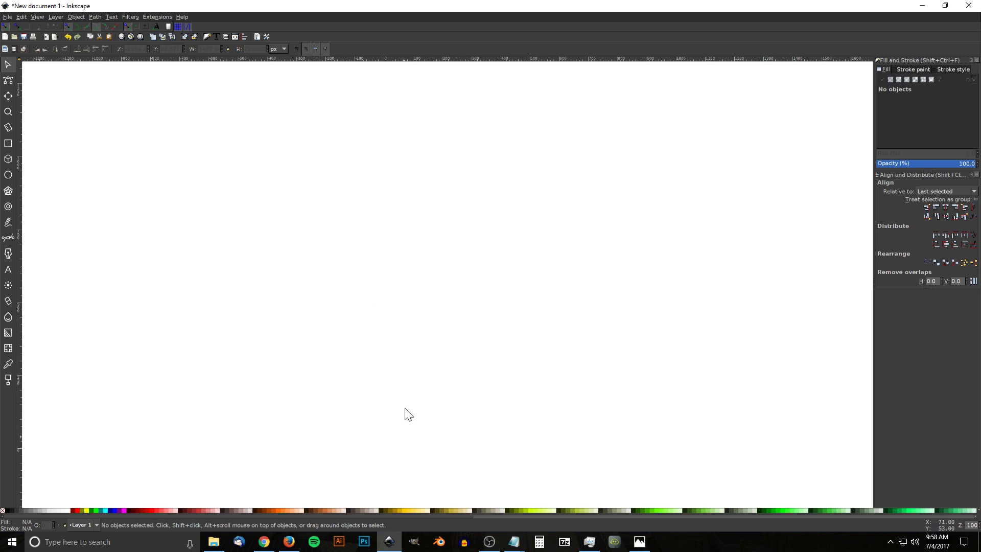
pyautogui.click(9, 145)
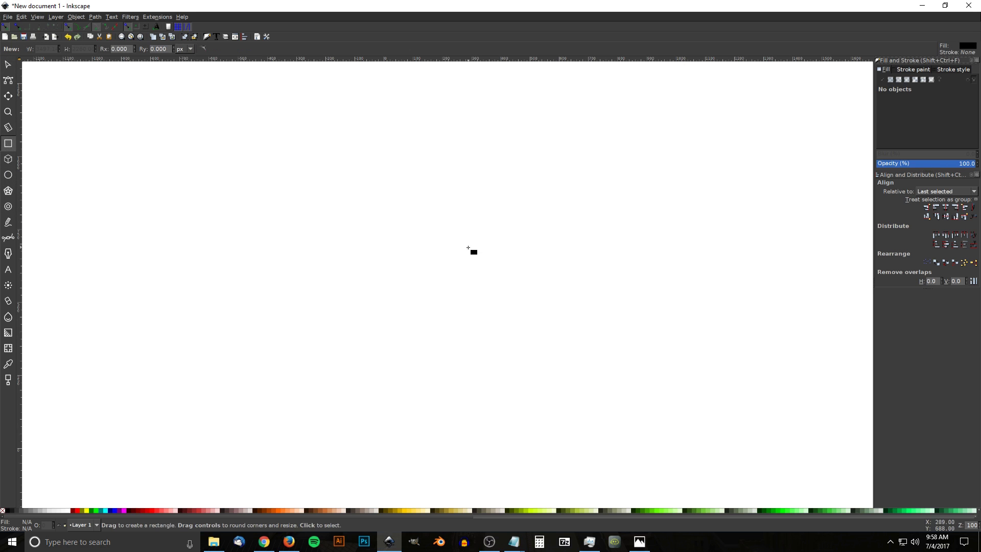
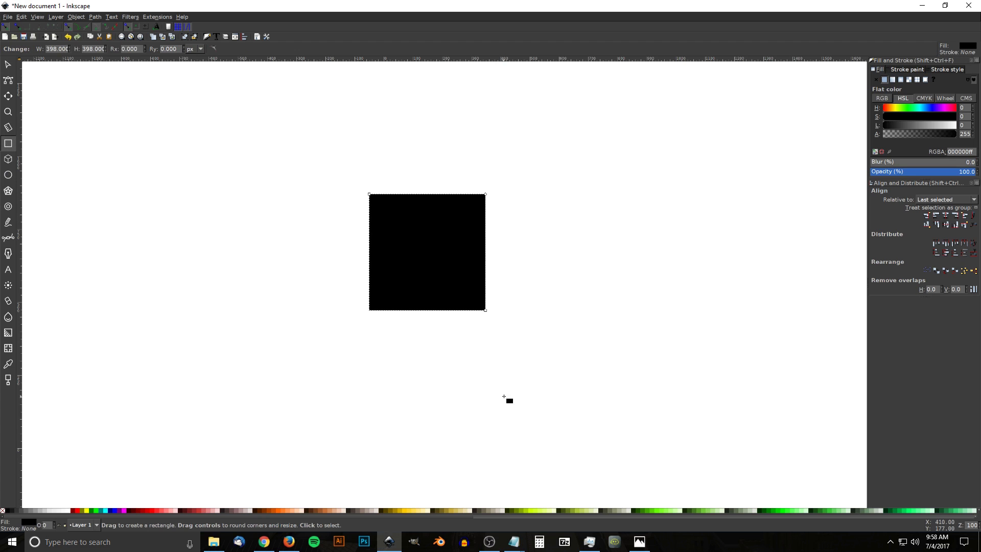
pyautogui.click(100, 18)
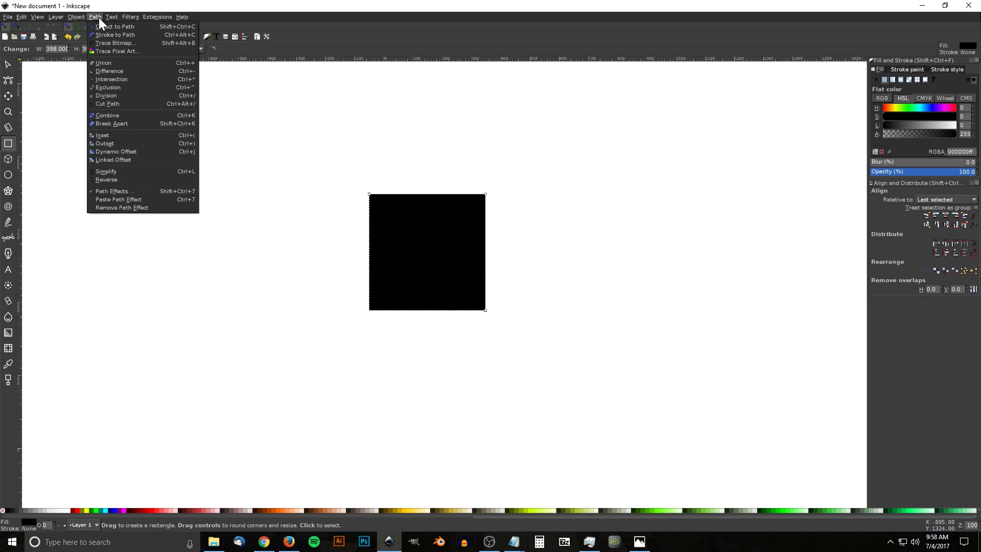
pyautogui.click(98, 23)
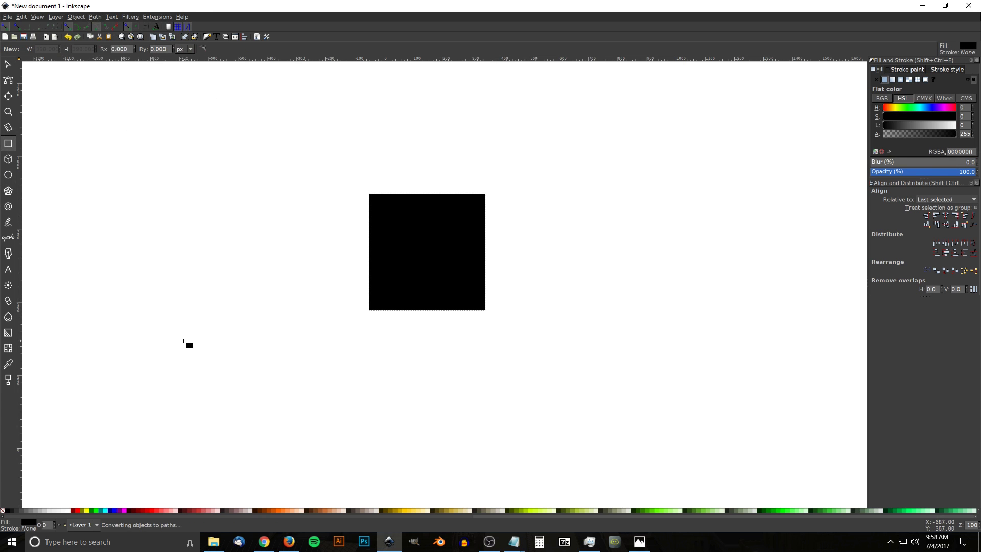
# Check the icon thumbnail in Photos again, return to Inkscape and fill the square with green #37C871.
pyautogui.click(639, 541)
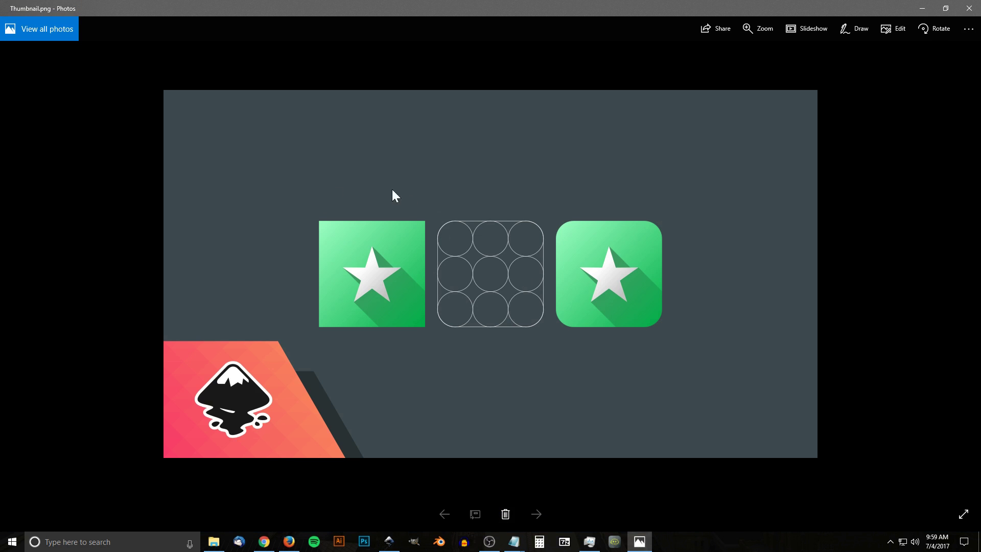
pyautogui.click(389, 539)
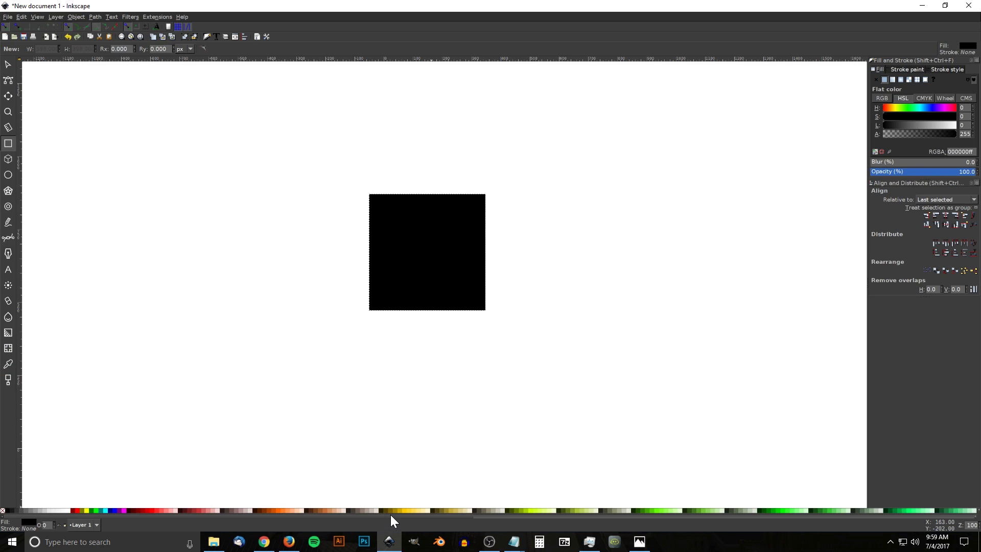
pyautogui.moveTo(504, 518); pyautogui.dragTo(576, 517)
pyautogui.click(569, 510)
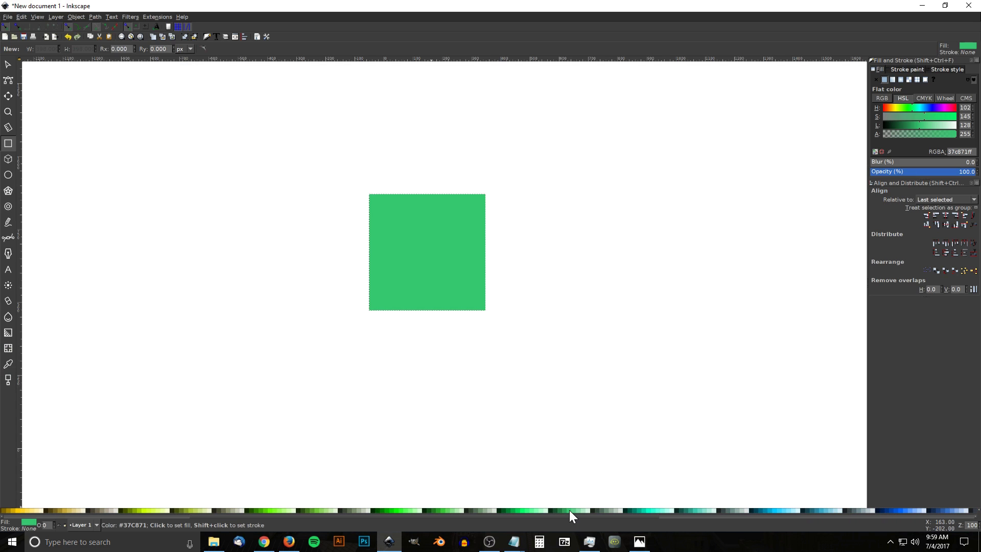
# Apply a linear gradient to the square, making its right end stop fully opaque and darkening it to a lightness of 74.
pyautogui.click(894, 77)
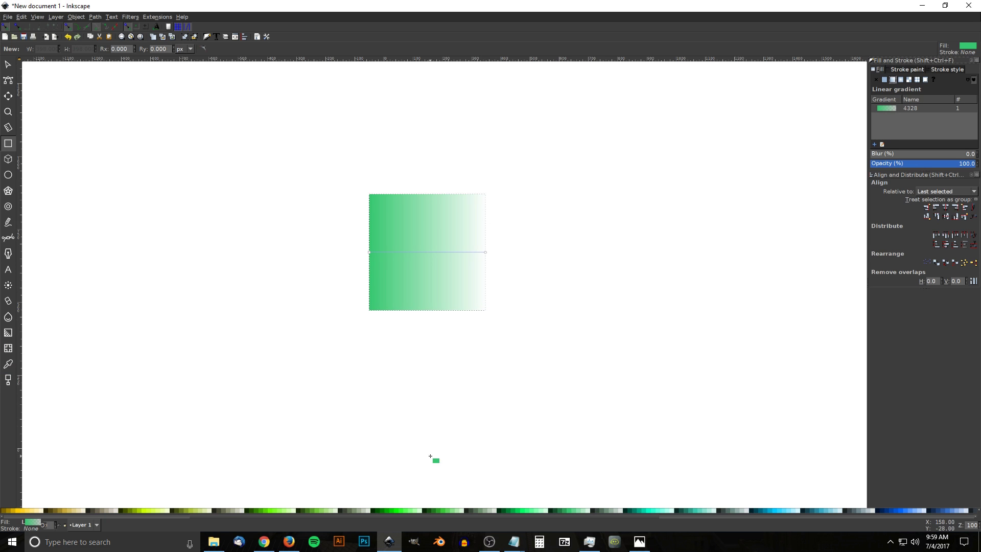
pyautogui.click(486, 252)
pyautogui.moveTo(897, 174); pyautogui.dragTo(980, 172)
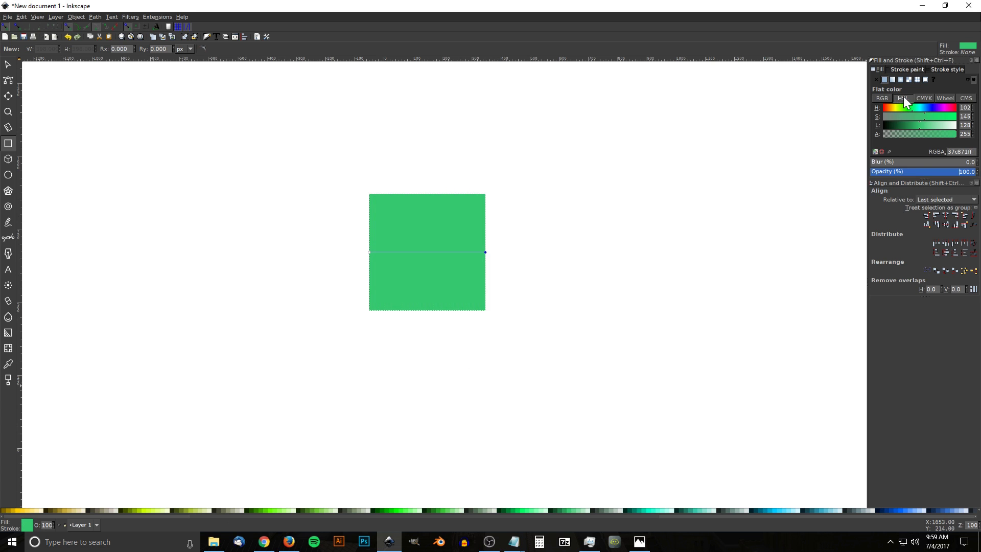
pyautogui.moveTo(920, 123); pyautogui.dragTo(904, 124)
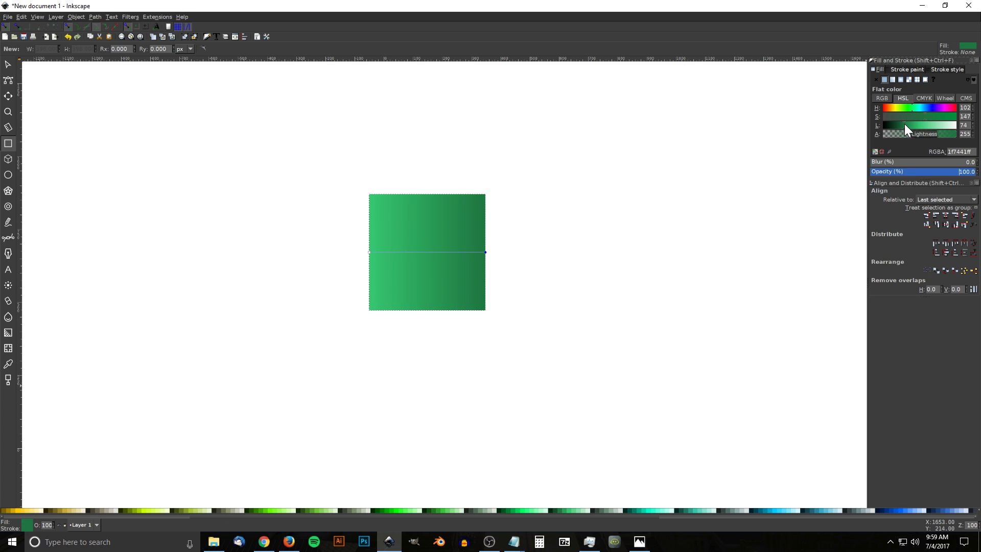
# Lighten the gradient's left stop to a lightness of about 178 and run the gradient diagonally from the square's upper-left to lower-right corner.
pyautogui.click(370, 252)
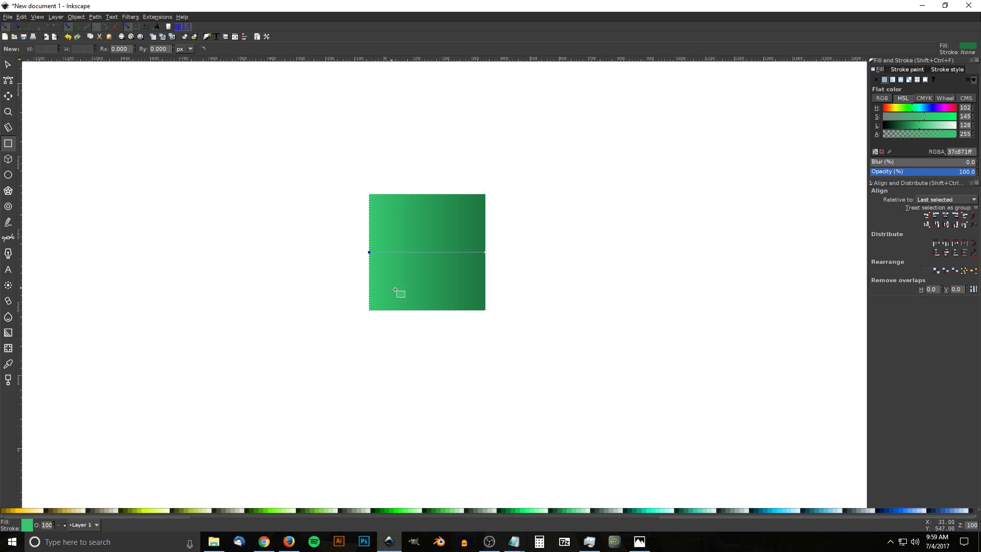
pyautogui.moveTo(921, 124); pyautogui.dragTo(935, 125)
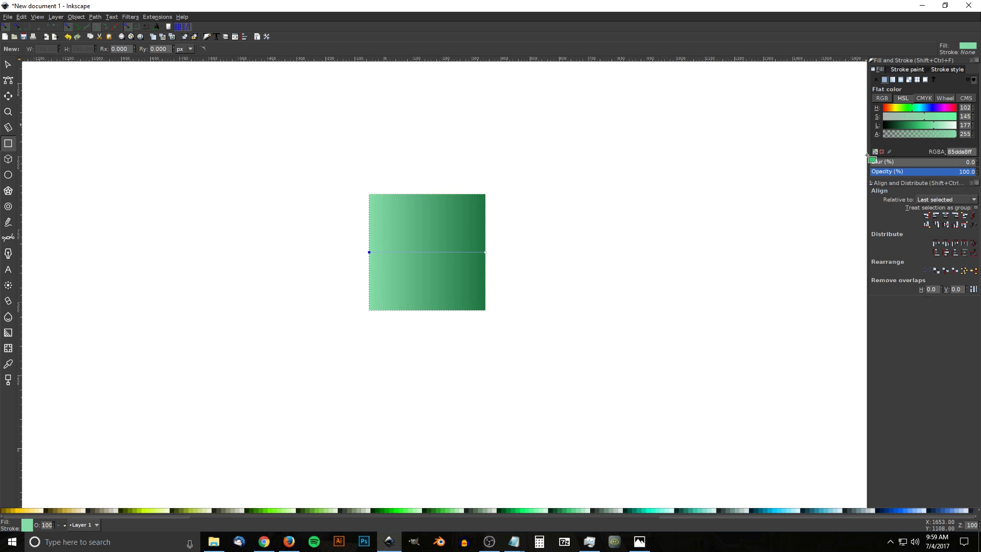
pyautogui.moveTo(483, 257); pyautogui.dragTo(485, 309)
pyautogui.moveTo(368, 253); pyautogui.dragTo(369, 194)
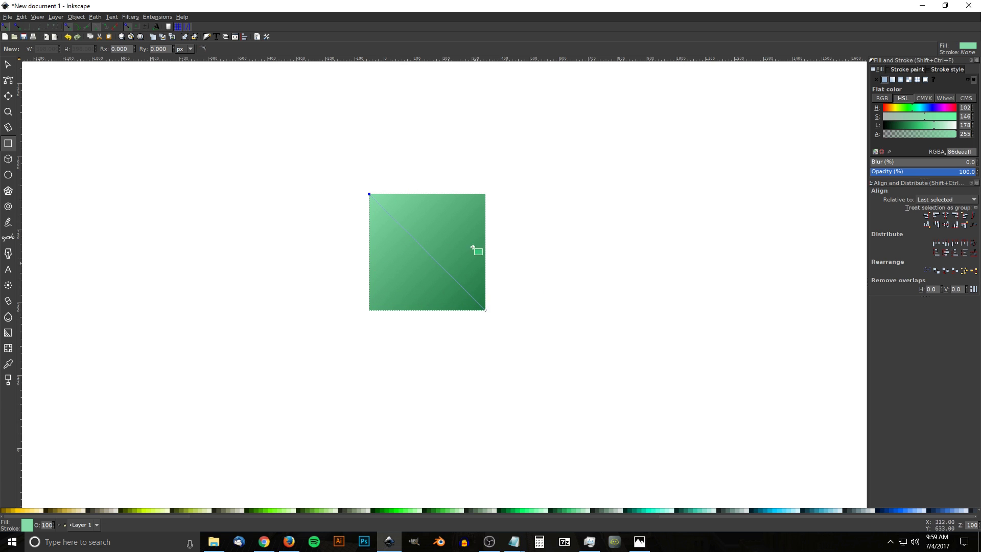
# Draw a five-cornered star with spoke ratio 0.375, about 243 × 247 px, on the empty canvas left of the square.
pyautogui.click(9, 191)
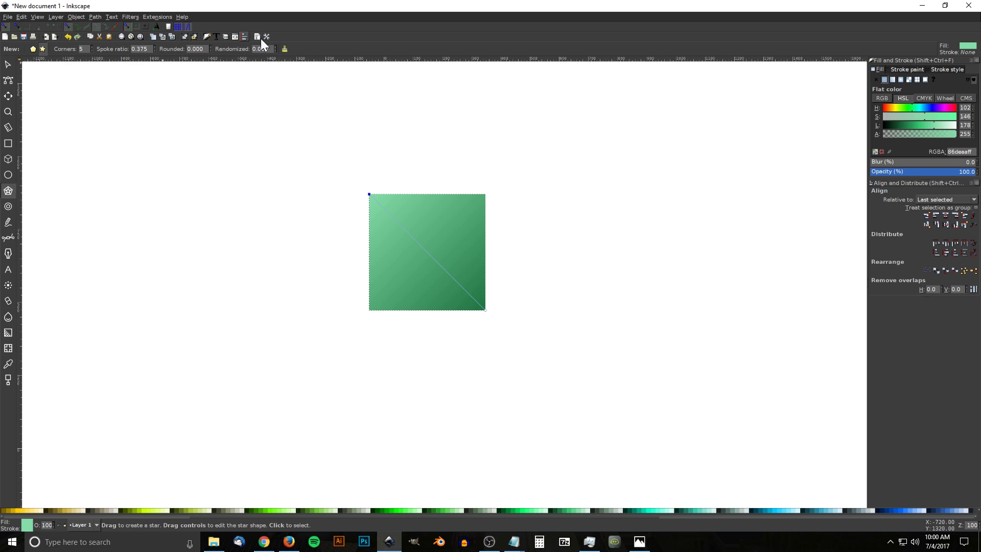
pyautogui.press('ctrl')
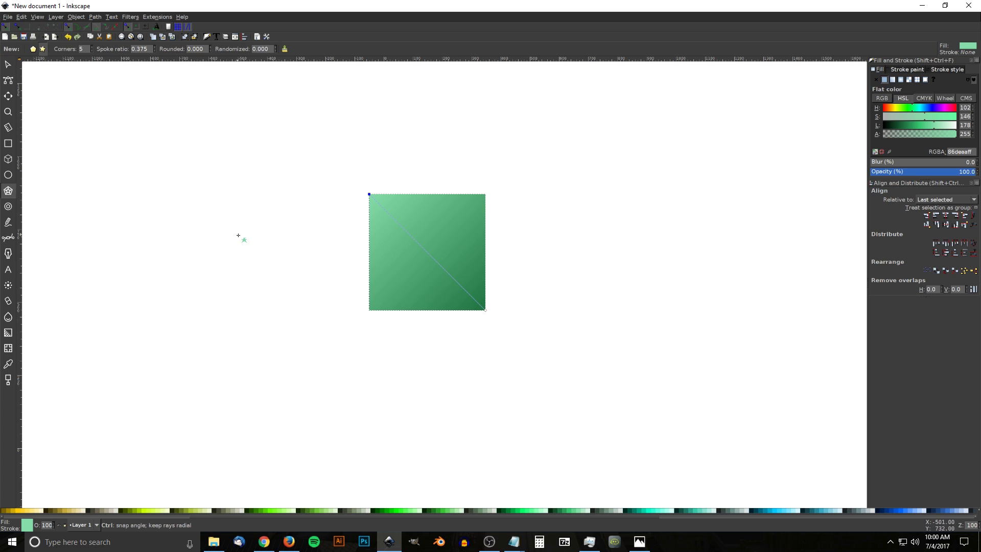
pyautogui.moveTo(229, 231); pyautogui.dragTo(263, 249)
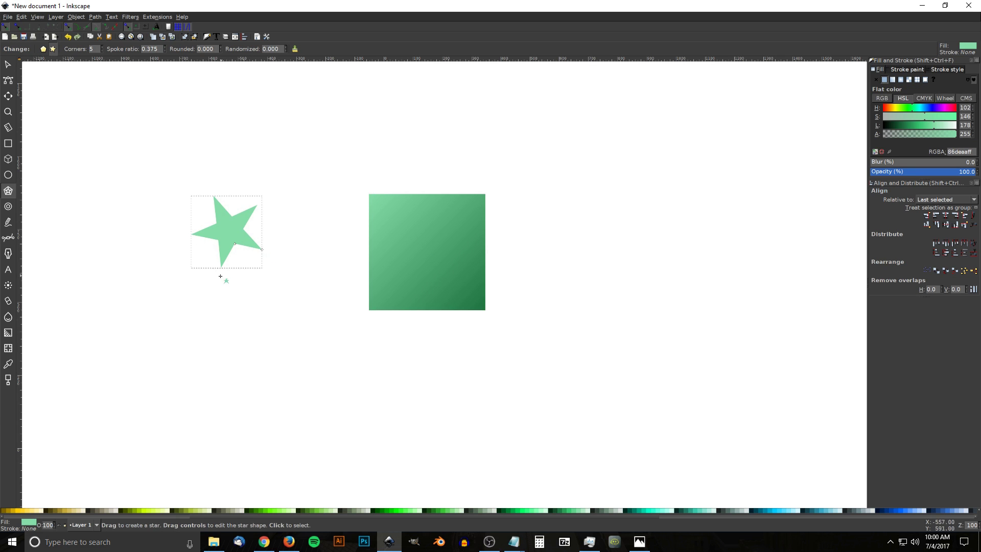
pyautogui.click(8, 64)
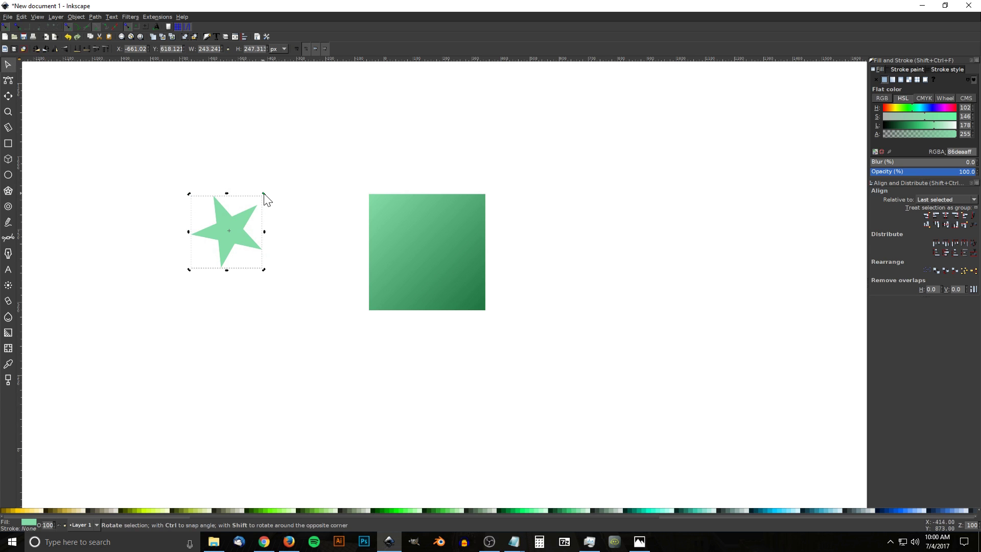
# Rotate the star upright so one tip points straight up and its two bottom tips are level.
pyautogui.moveTo(264, 194); pyautogui.dragTo(274, 213)
pyautogui.click(221, 220)
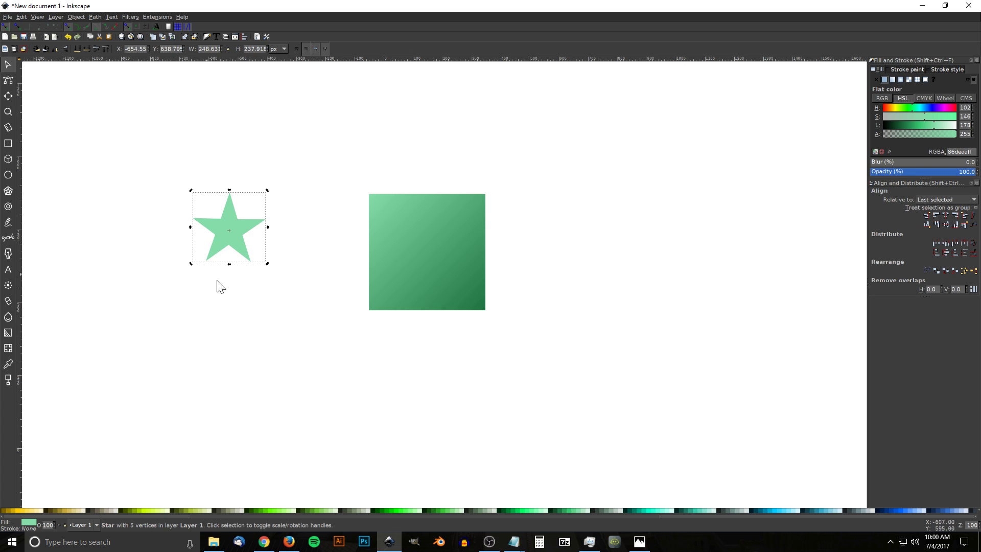
pyautogui.scroll(7, 205, 263)
pyautogui.moveTo(349, 311); pyautogui.dragTo(250, 329)
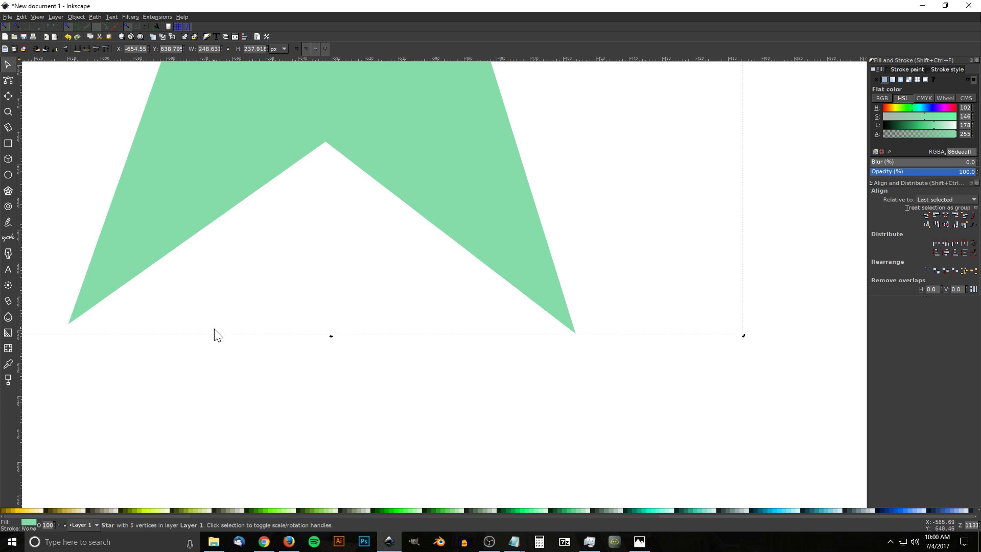
pyautogui.moveTo(744, 336); pyautogui.dragTo(760, 339)
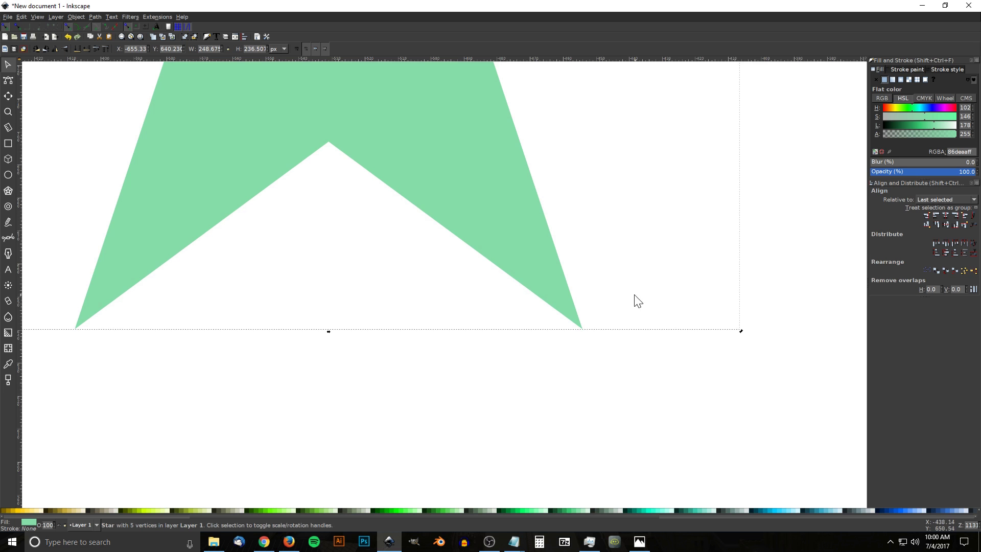
pyautogui.scroll(3, 618, 322)
pyautogui.press('1')
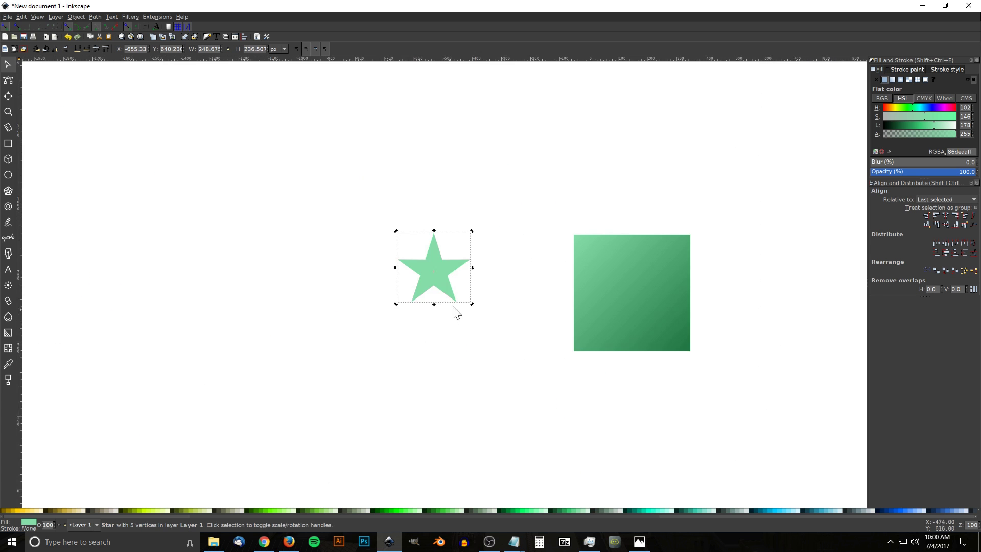
pyautogui.scroll(-2, 306, 302)
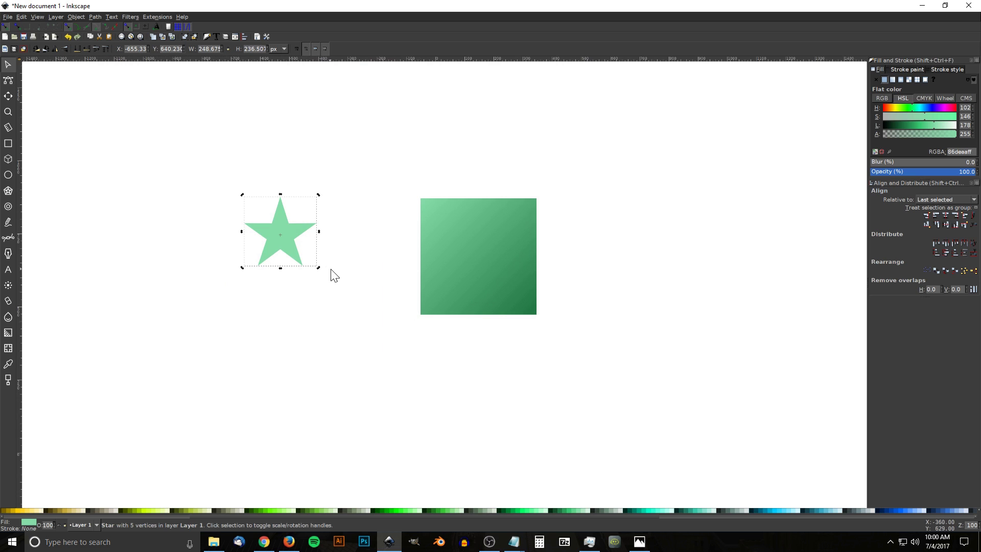
# Fill the star with white.
pyautogui.moveTo(614, 516); pyautogui.dragTo(49, 512)
pyautogui.click(66, 510)
pyautogui.click(68, 510)
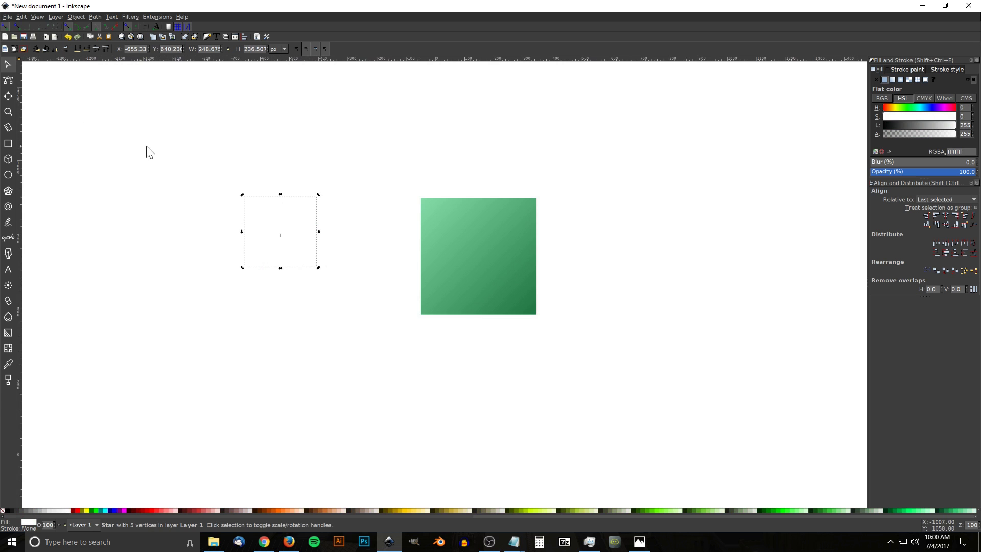
# Center the star on the green square along both axes and shrink it proportionally about its center to about 201 × 191 px.
pyautogui.keyDown('shift'); pyautogui.click(489, 217); pyautogui.keyUp('shift')
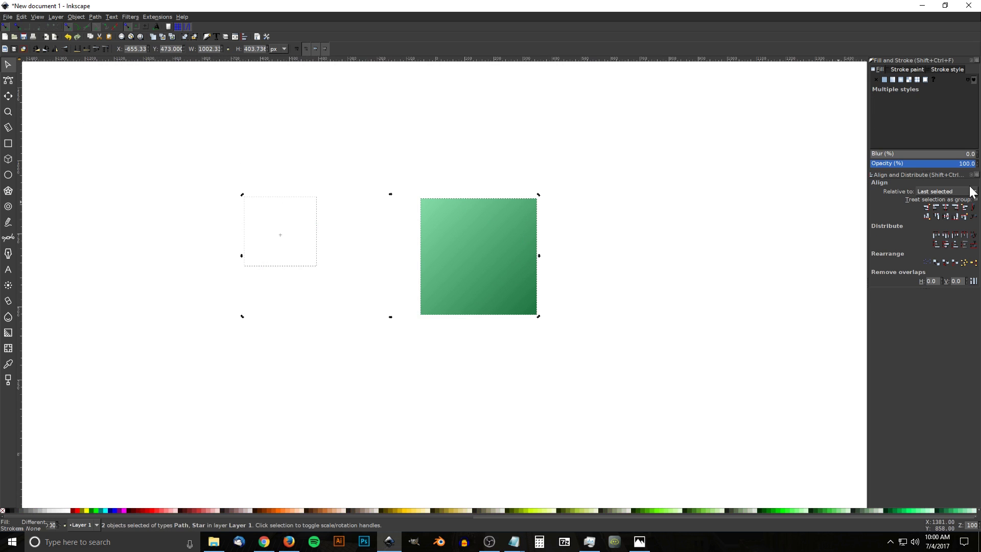
pyautogui.click(945, 208)
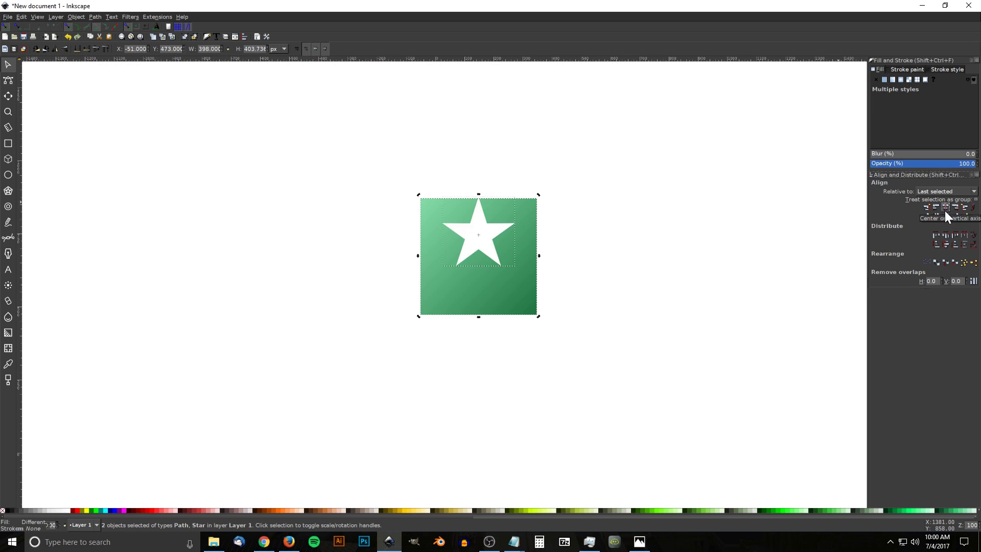
pyautogui.click(946, 218)
pyautogui.click(700, 266)
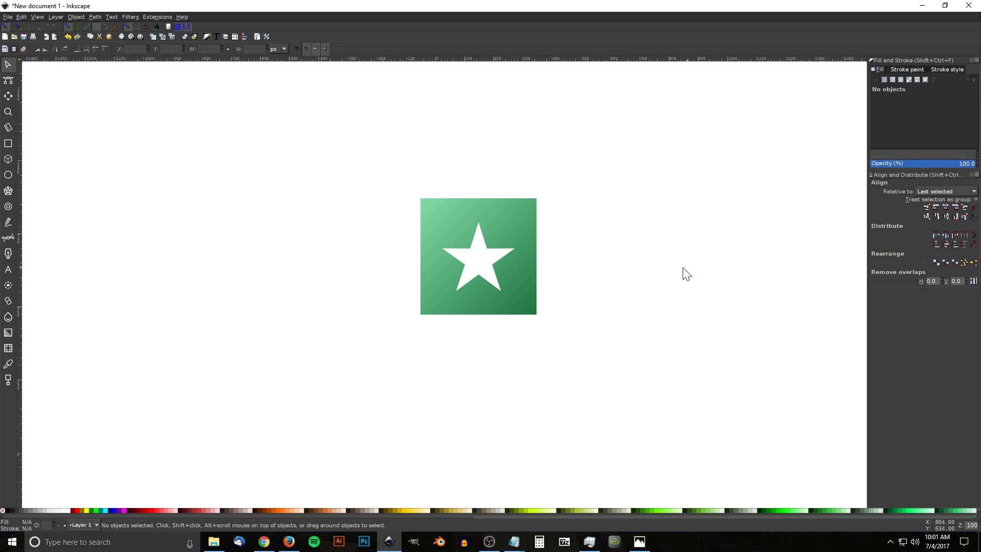
pyautogui.click(477, 253)
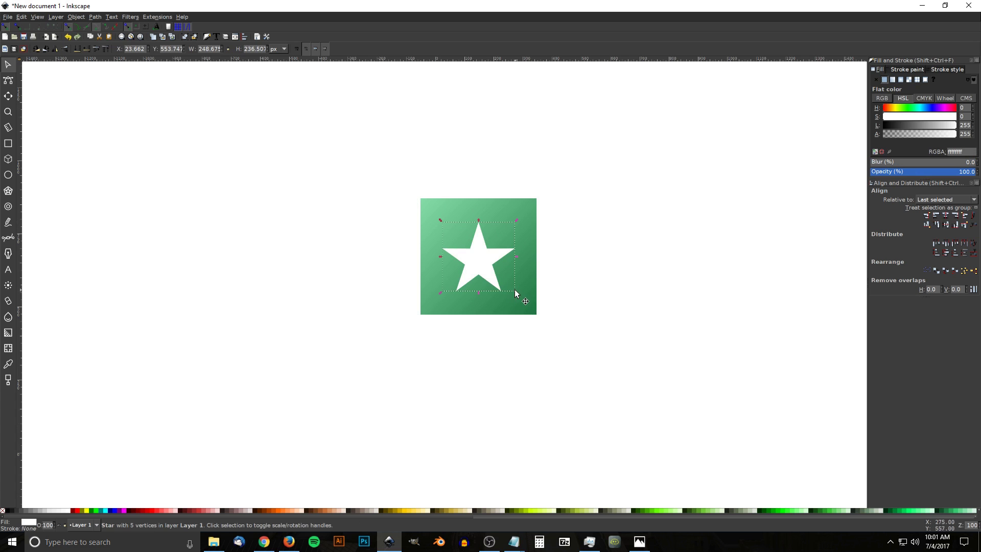
pyautogui.moveTo(517, 293)
pyautogui.mouseDown()
pyautogui.moveTo(495, 277)
pyautogui.moveTo(527, 319)
pyautogui.moveTo(493, 278)
pyautogui.moveTo(527, 320)
pyautogui.moveTo(511, 297)
pyautogui.mouseUp()
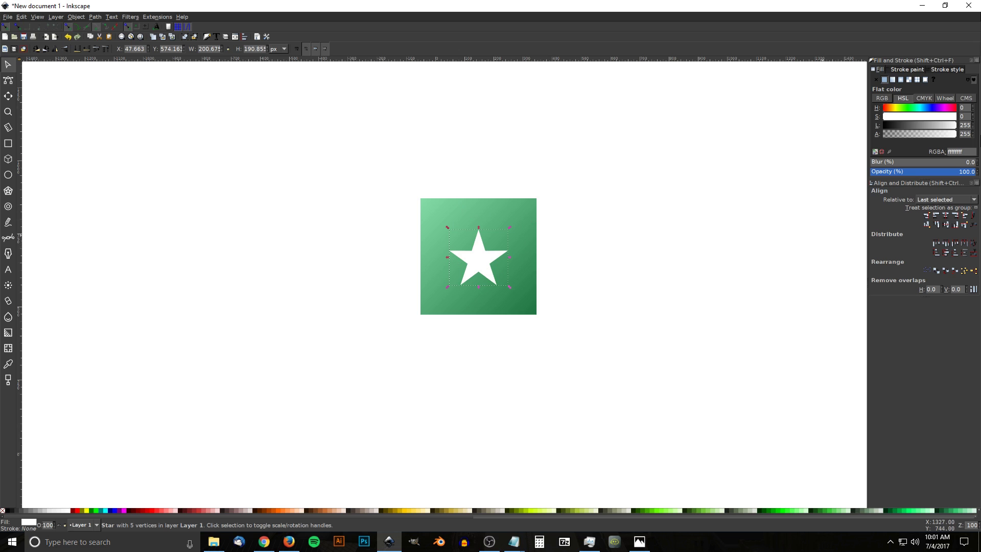
# Apply a linear gradient to the star and make its end stop fully opaque grey with a lightness of 188.
pyautogui.click(892, 80)
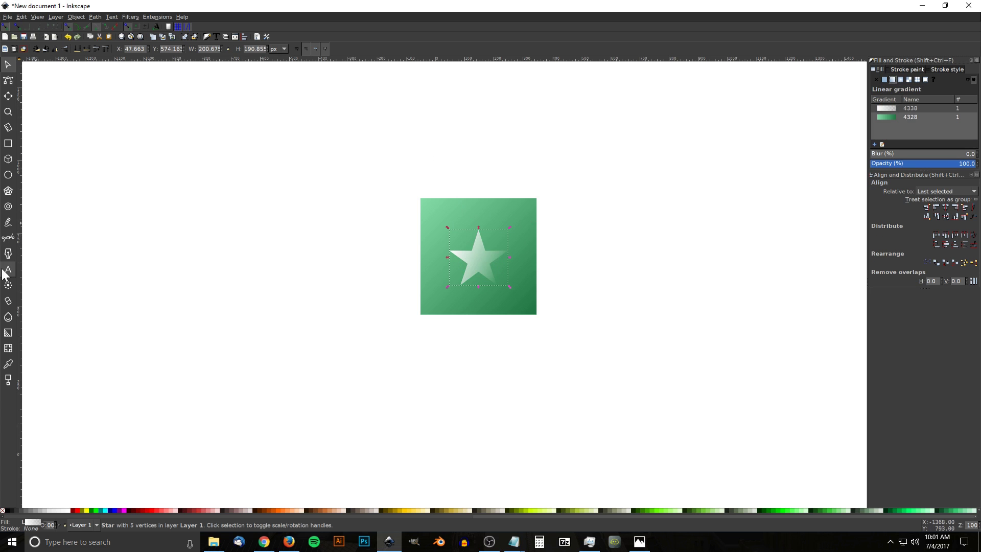
pyautogui.click(7, 333)
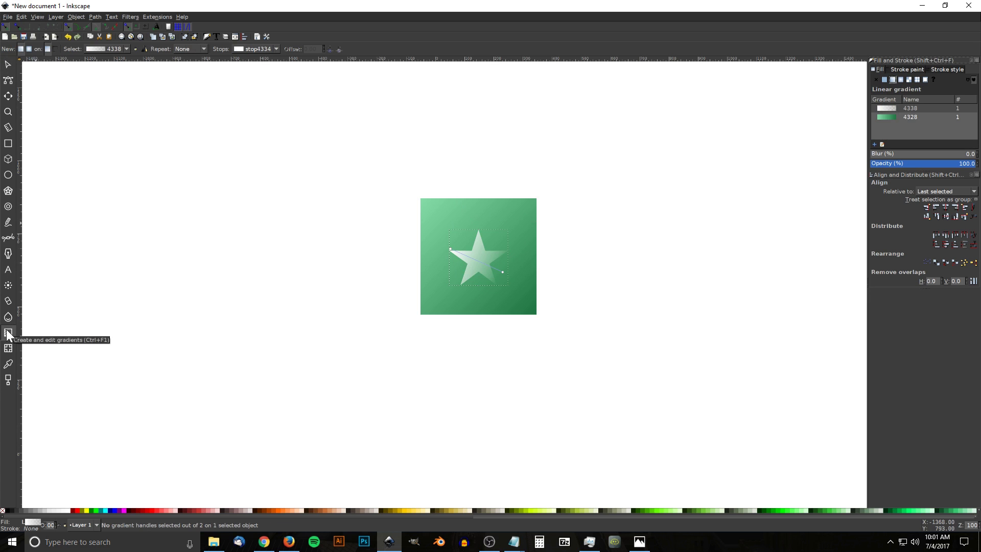
pyautogui.click(503, 272)
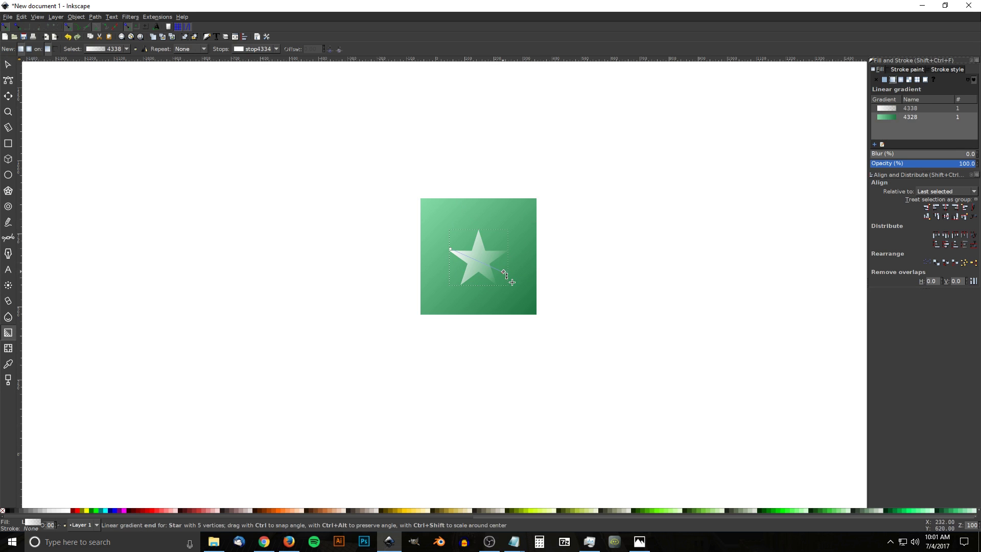
pyautogui.moveTo(907, 173); pyautogui.dragTo(976, 172)
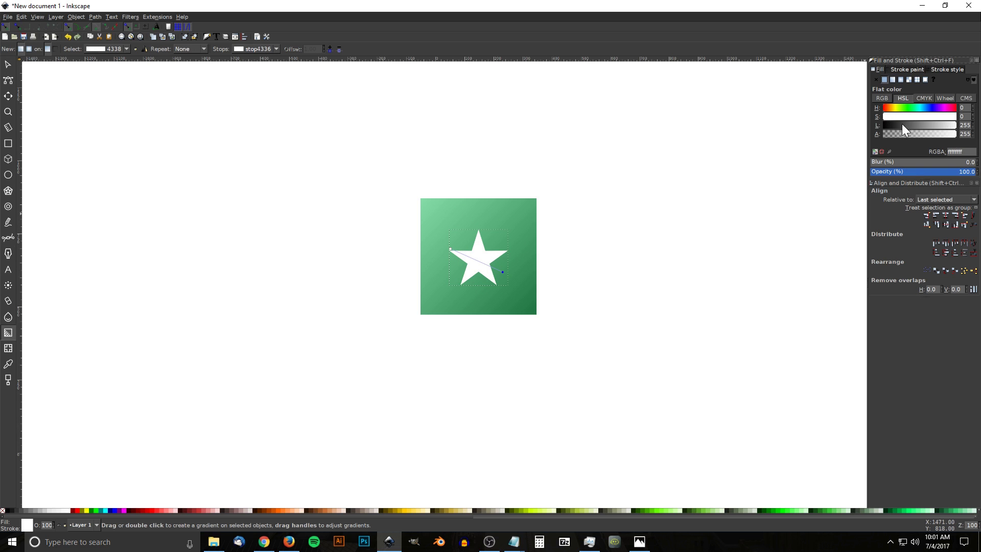
pyautogui.moveTo(955, 125); pyautogui.dragTo(937, 125)
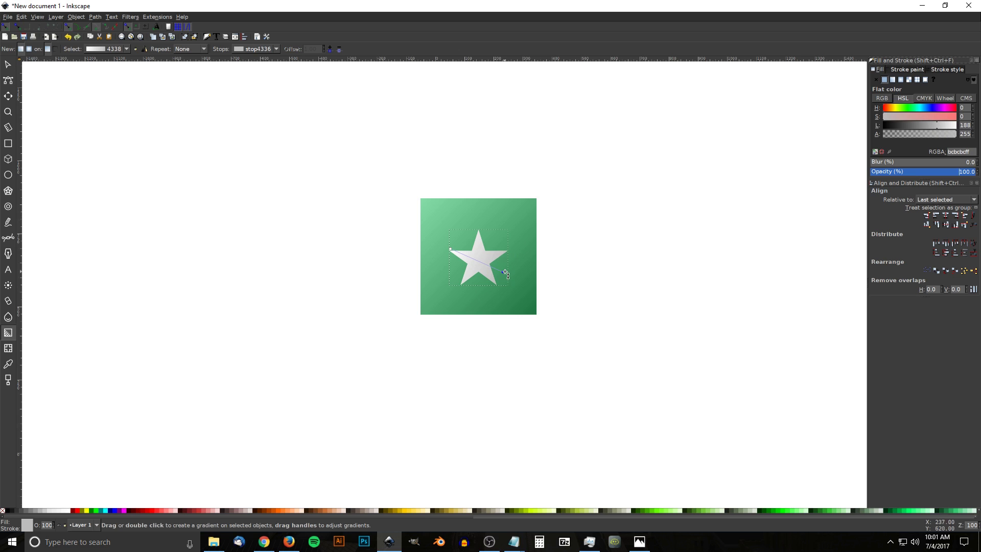
# Shorten the star's gradient and angle it diagonally from the upper left to the lower right within the star.
pyautogui.moveTo(497, 271); pyautogui.dragTo(491, 276)
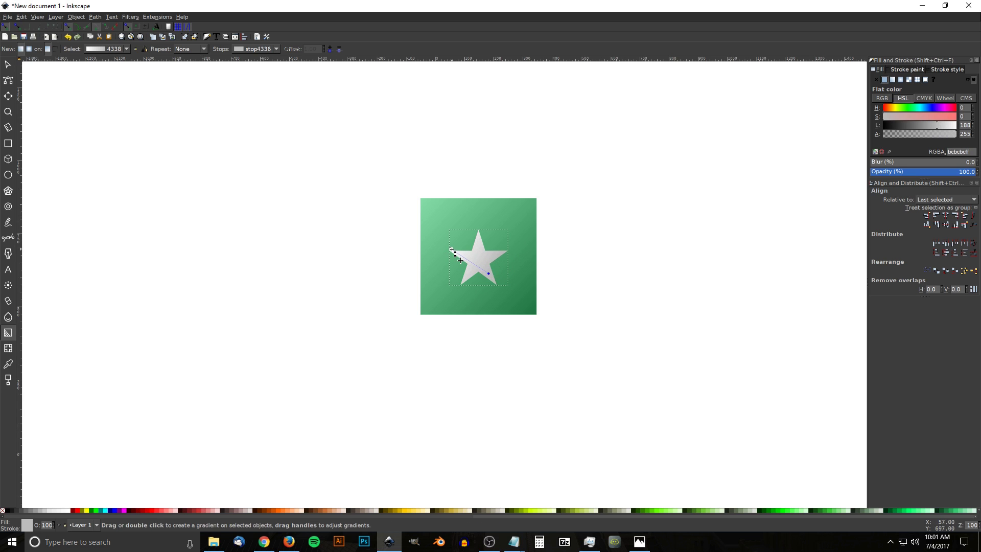
pyautogui.moveTo(450, 249); pyautogui.dragTo(472, 256)
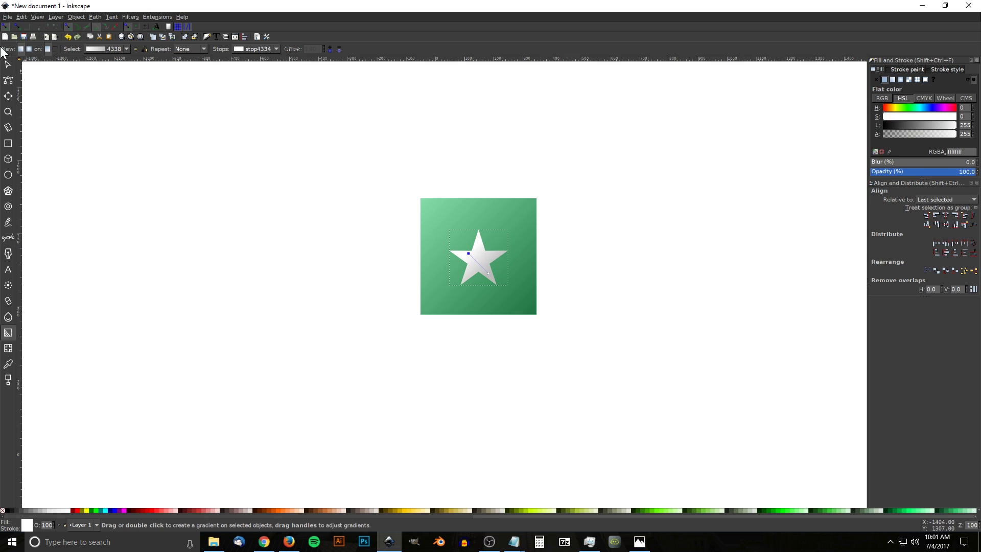
pyautogui.click(7, 65)
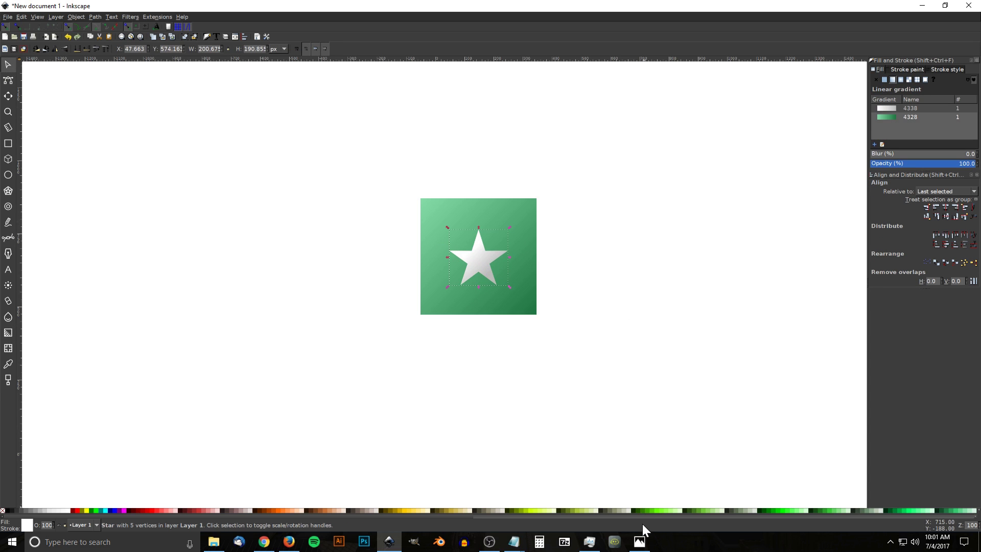
# Check the reference thumbnail in Photos, return to Inkscape and enlarge the star about its center to about 227 × 216 px.
pyautogui.click(642, 546)
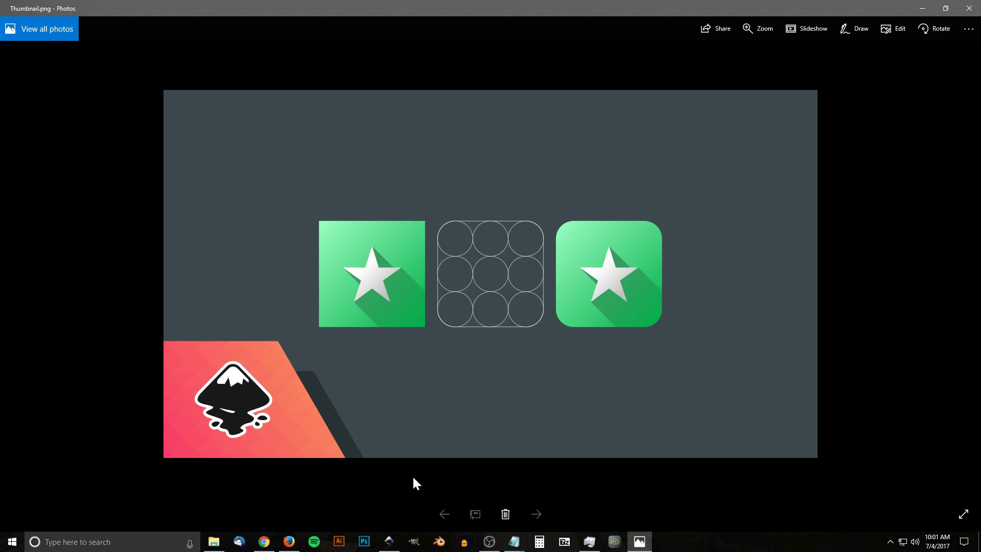
pyautogui.click(389, 542)
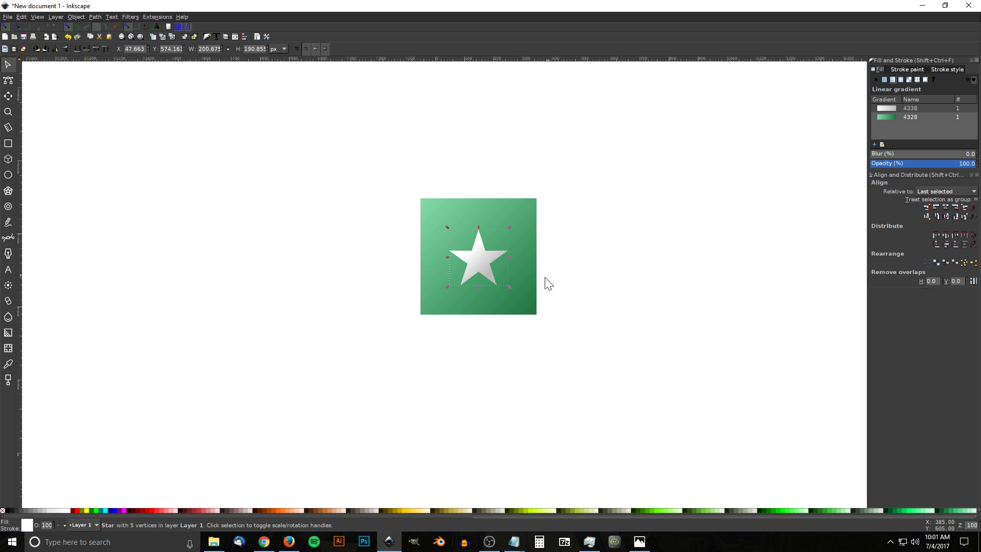
pyautogui.moveTo(510, 287); pyautogui.dragTo(515, 291)
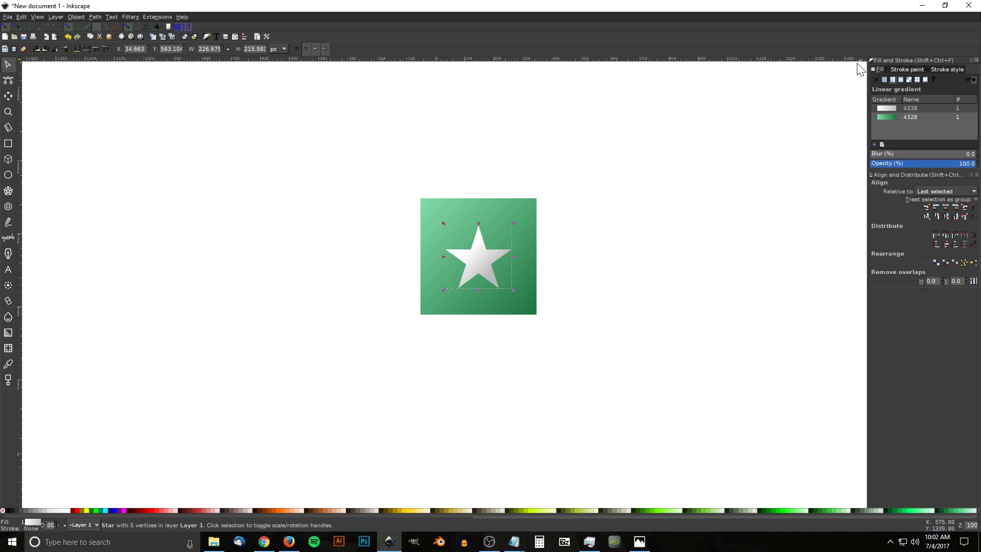
pyautogui.moveTo(859, 64); pyautogui.dragTo(596, 247)
pyautogui.press('Delete')
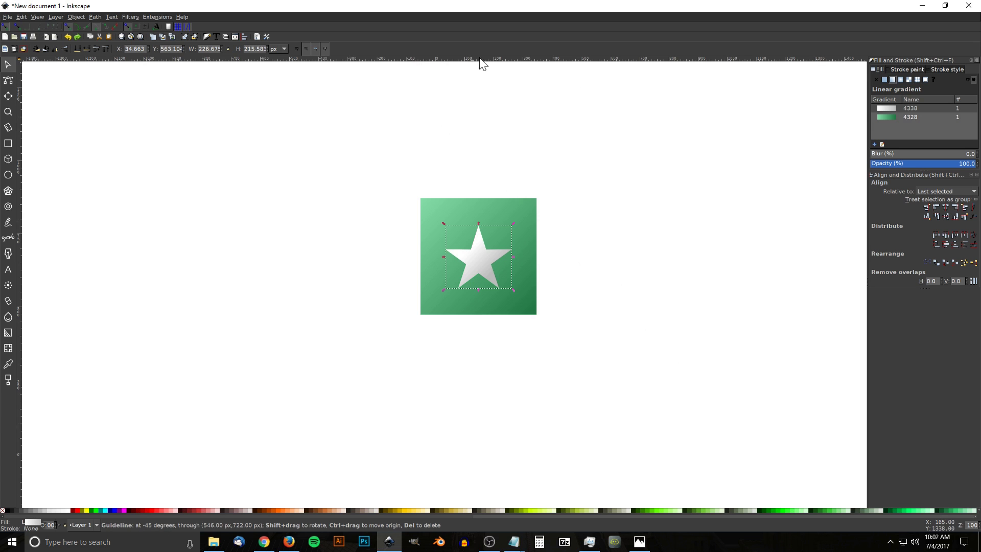
pyautogui.moveTo(535, 59); pyautogui.dragTo(532, 157)
pyautogui.press('Delete')
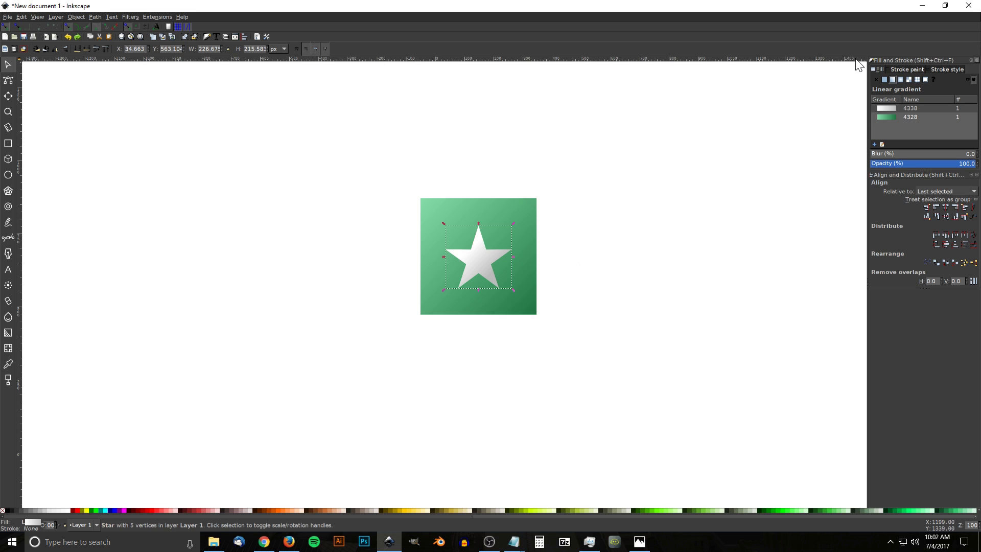
# Place four diagonal guides at -45 degrees through the star's right, top, left and lower-left tips.
pyautogui.moveTo(856, 61); pyautogui.dragTo(512, 249)
pyautogui.press('ctrl')
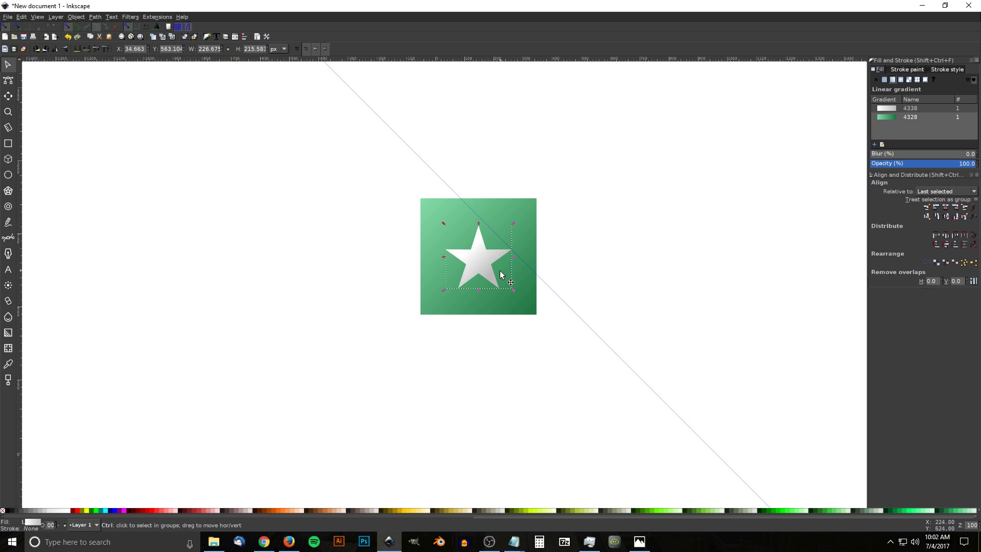
pyautogui.scroll(3, 501, 265)
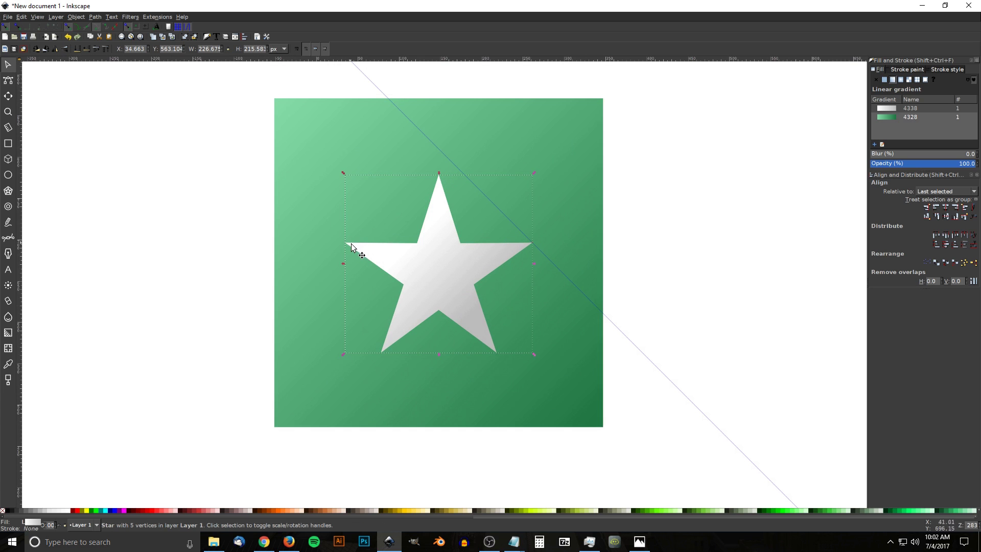
pyautogui.moveTo(861, 59); pyautogui.dragTo(439, 174)
pyautogui.moveTo(861, 59); pyautogui.dragTo(348, 245)
pyautogui.moveTo(861, 58); pyautogui.dragTo(379, 351)
pyautogui.scroll(-2, 565, 234)
pyautogui.hscroll(1, 559, 219)
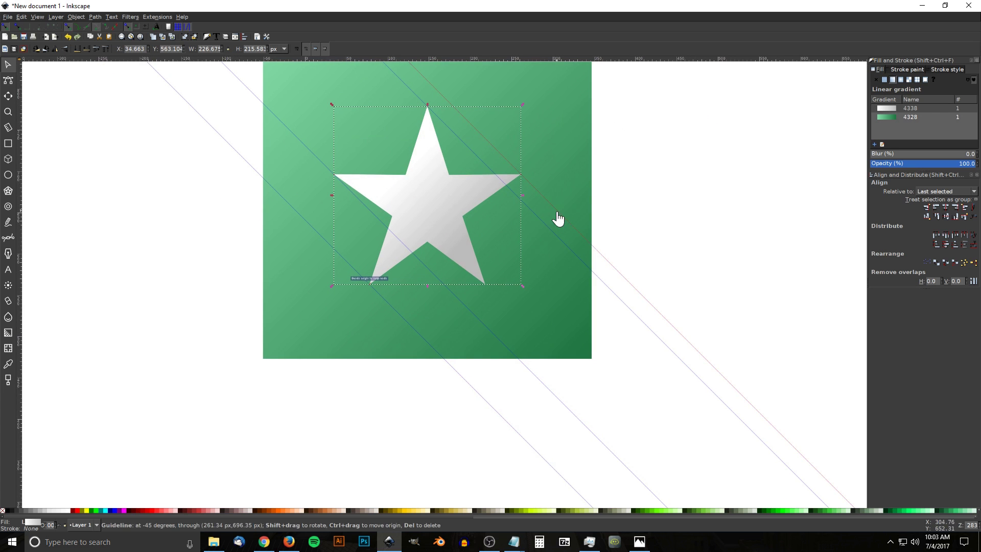
pyautogui.hscroll(2, 460, 189)
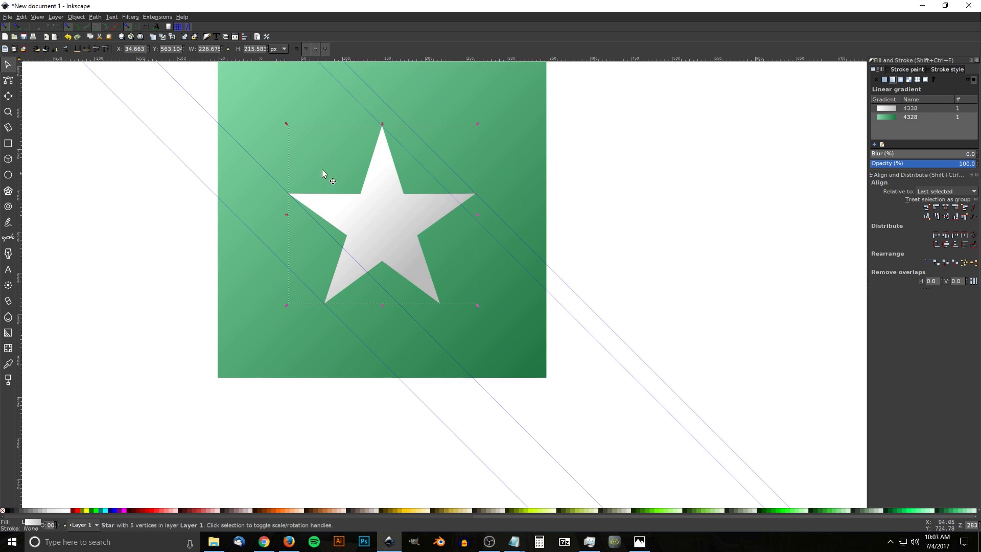
# Draw a closed nine-node shadow outline through the star's right, top, left and lower-left tips, extending diagonally past the square along the outer guides.
pyautogui.click(8, 238)
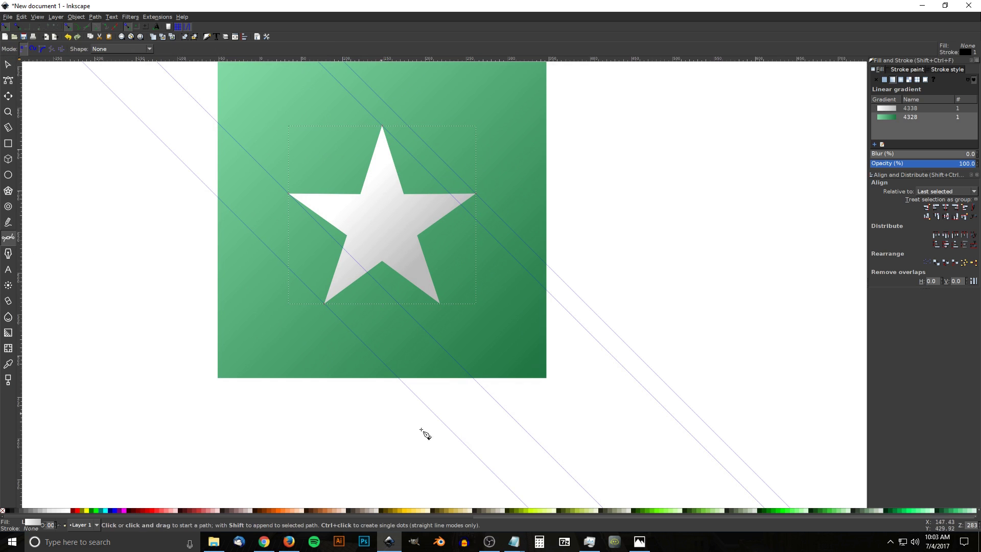
pyautogui.click(717, 433)
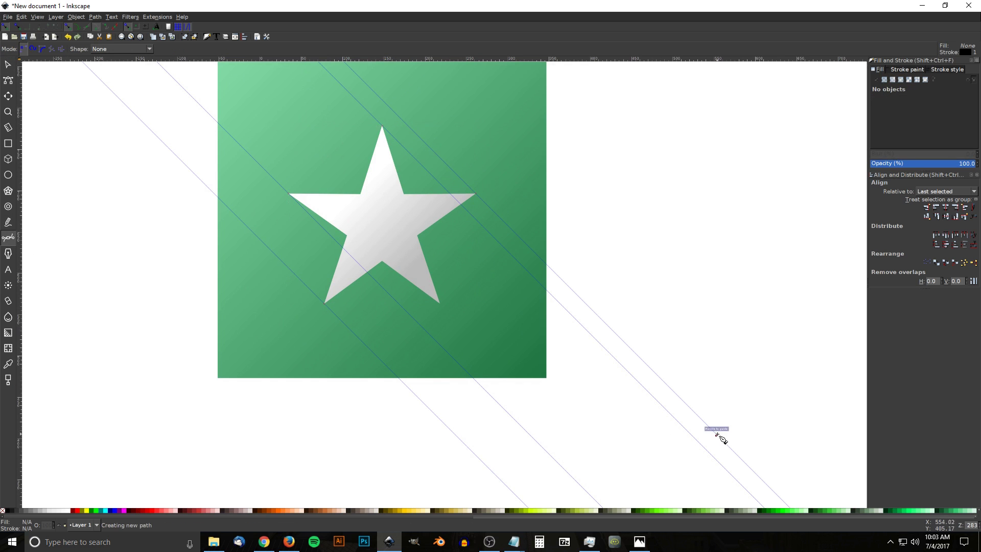
pyautogui.click(477, 194)
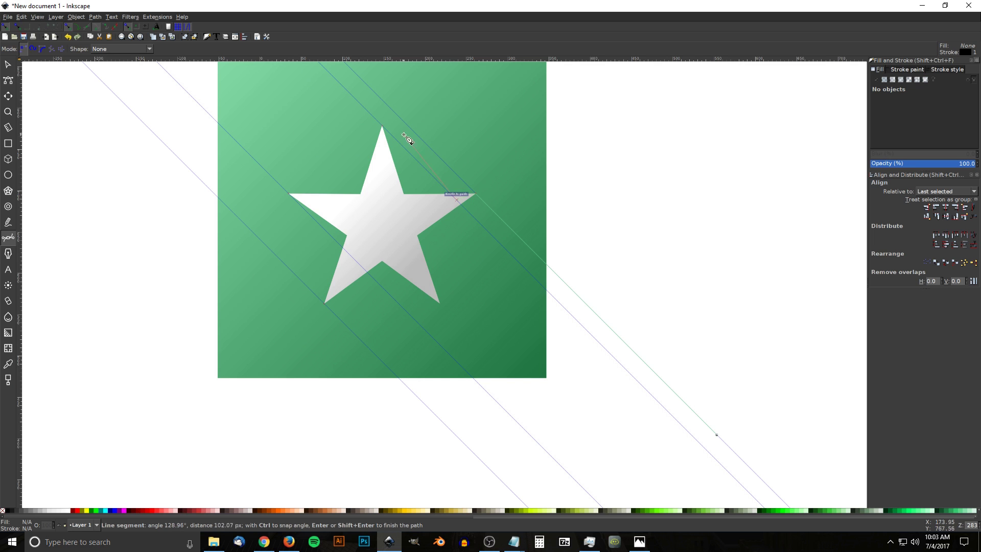
pyautogui.click(383, 127)
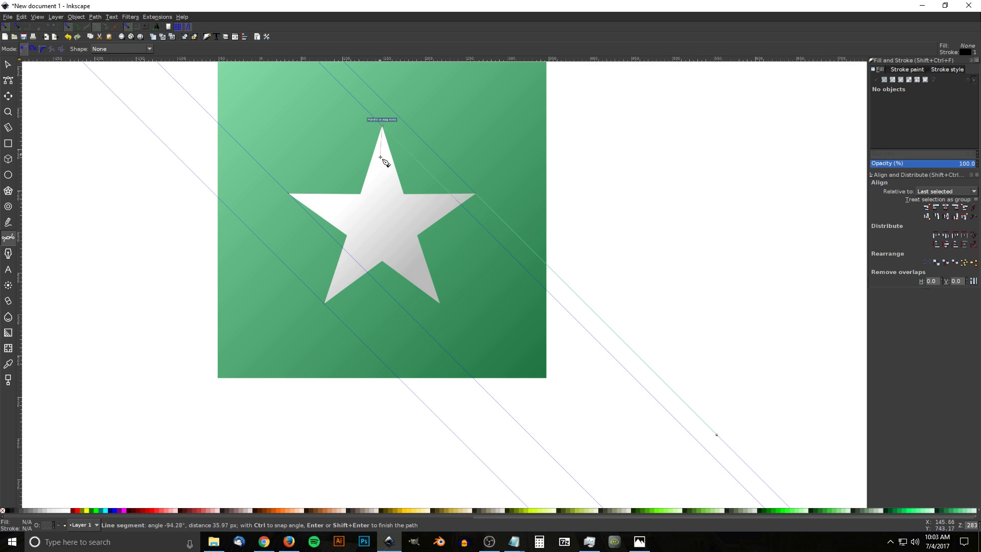
pyautogui.click(381, 207)
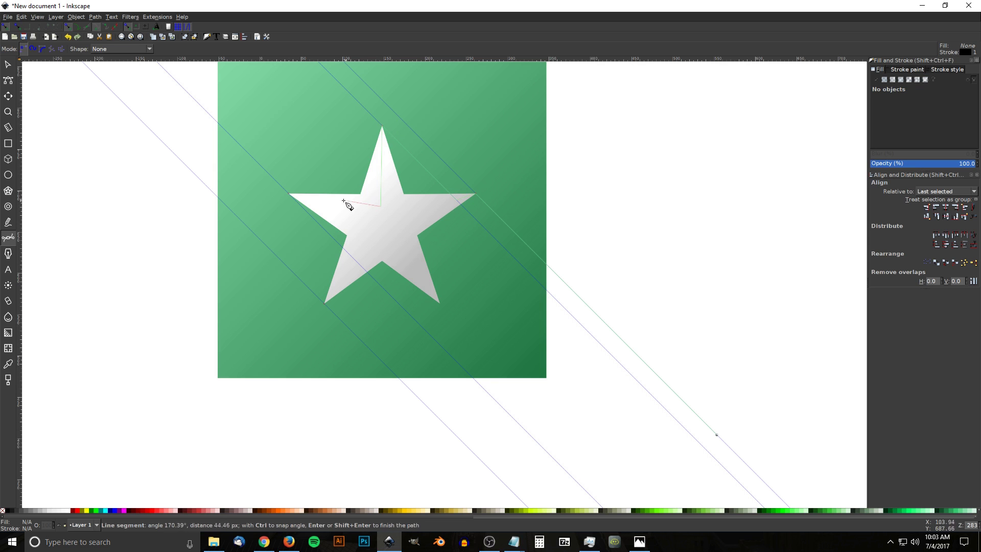
pyautogui.click(290, 194)
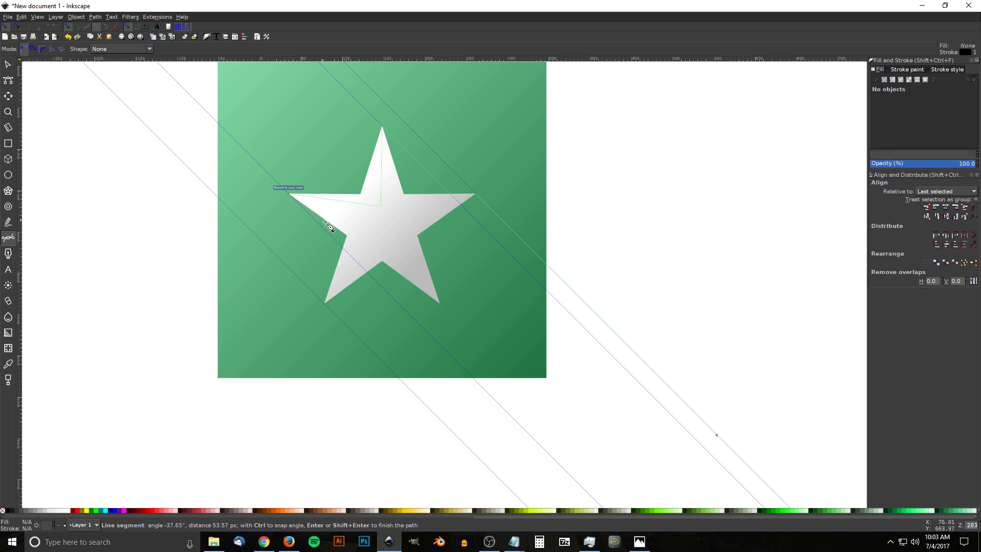
pyautogui.click(353, 258)
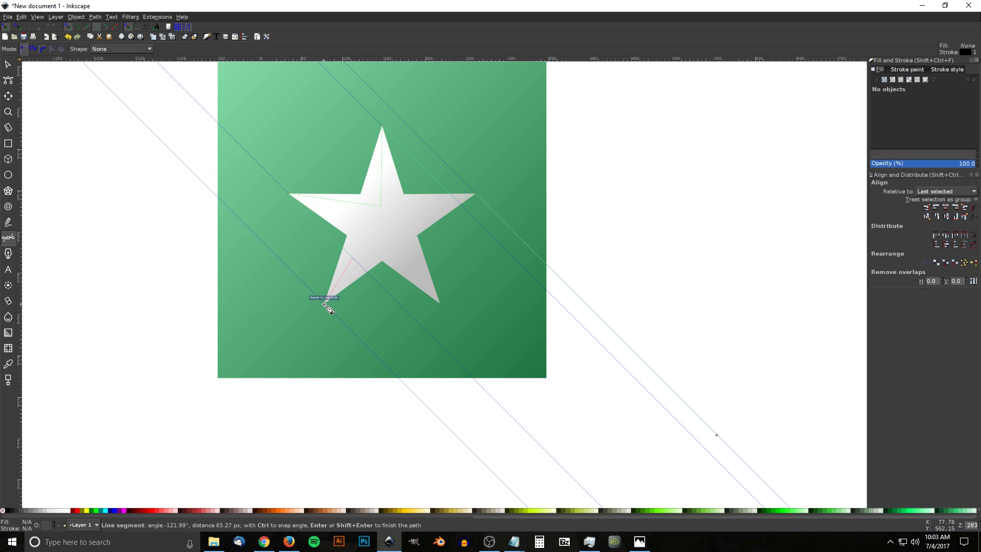
pyautogui.click(325, 304)
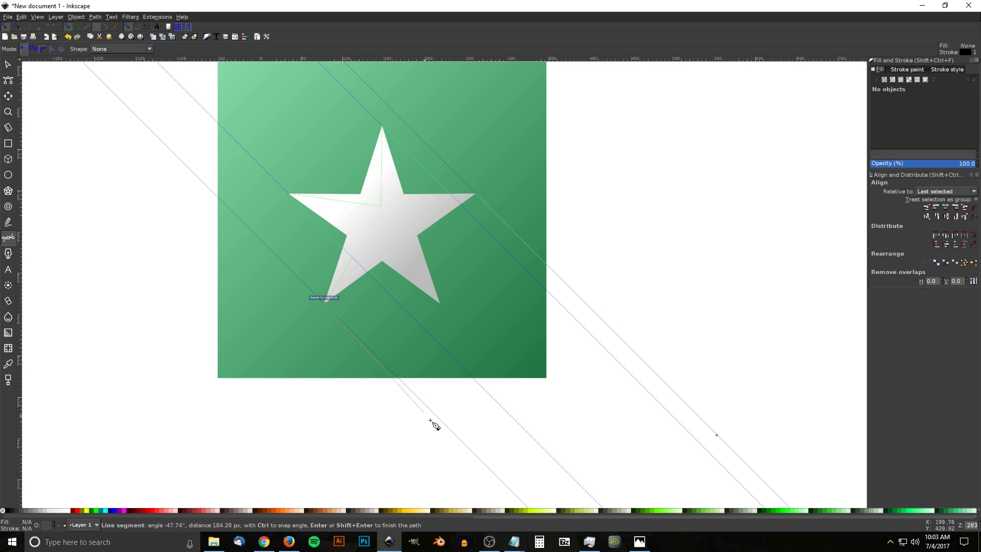
pyautogui.click(507, 488)
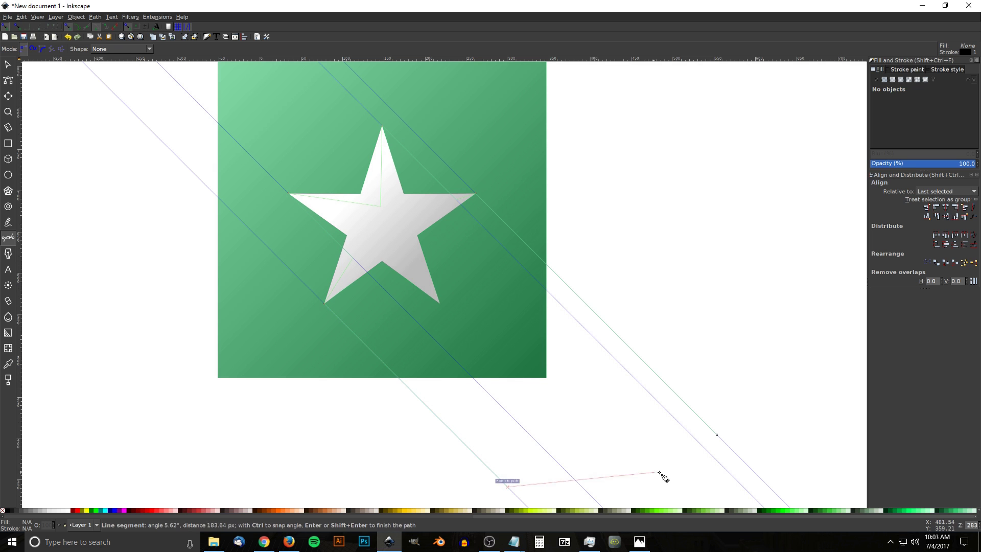
pyautogui.click(717, 435)
pyautogui.scroll(-1, 629, 329)
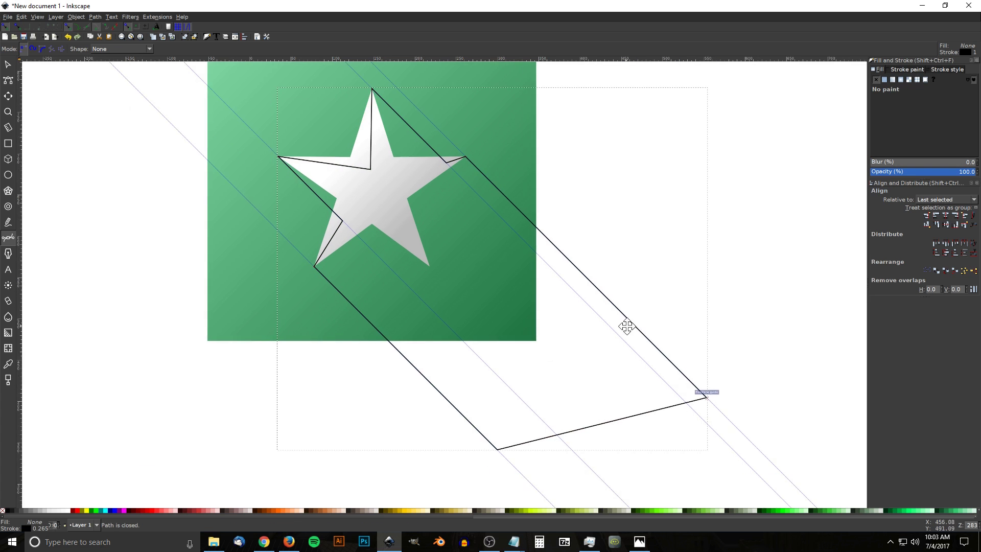
pyautogui.scroll(1, 636, 361)
pyautogui.scroll(2, 634, 363)
pyautogui.hscroll(-1, 631, 368)
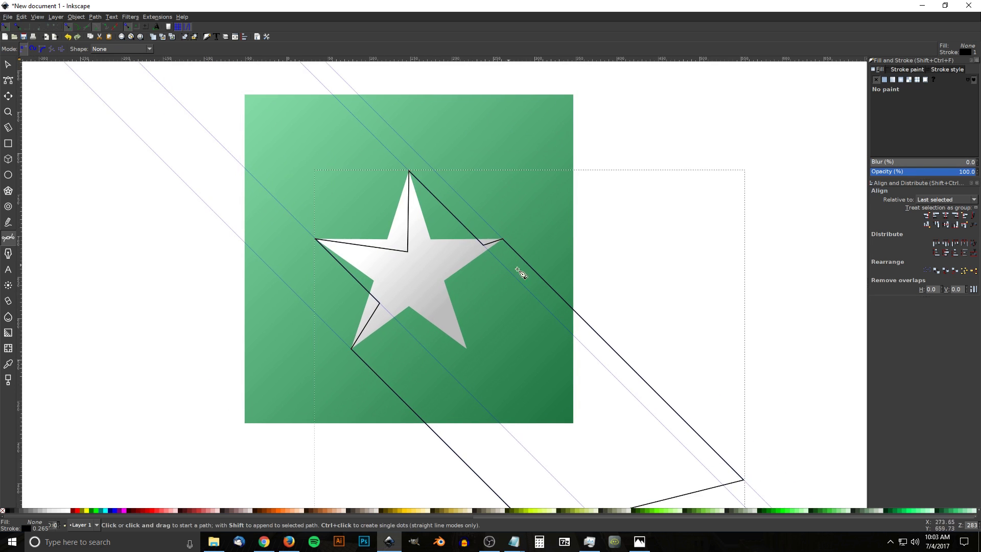
# Delete the two diagonal guides running through the star's left and lower-left tips.
pyautogui.click(7, 65)
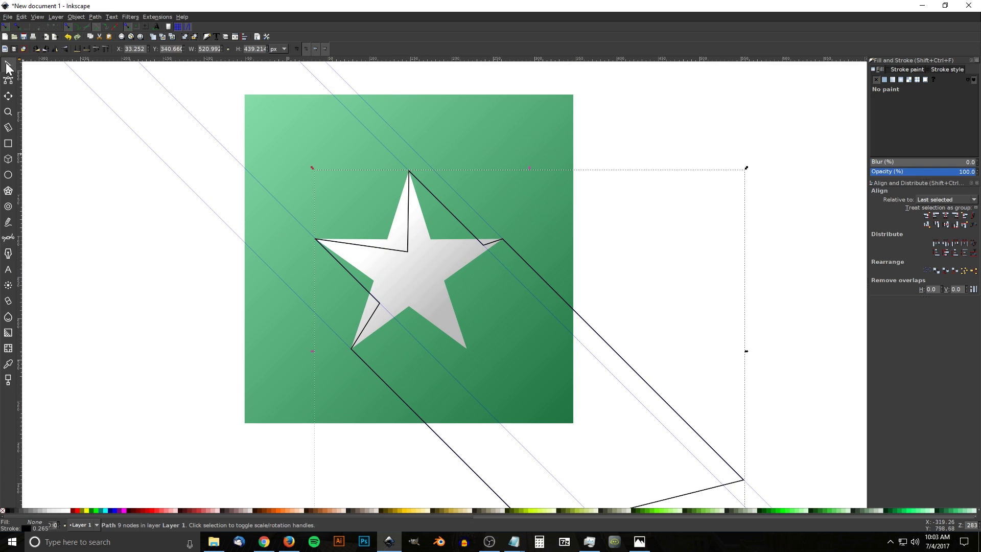
pyautogui.doubleClick(177, 175)
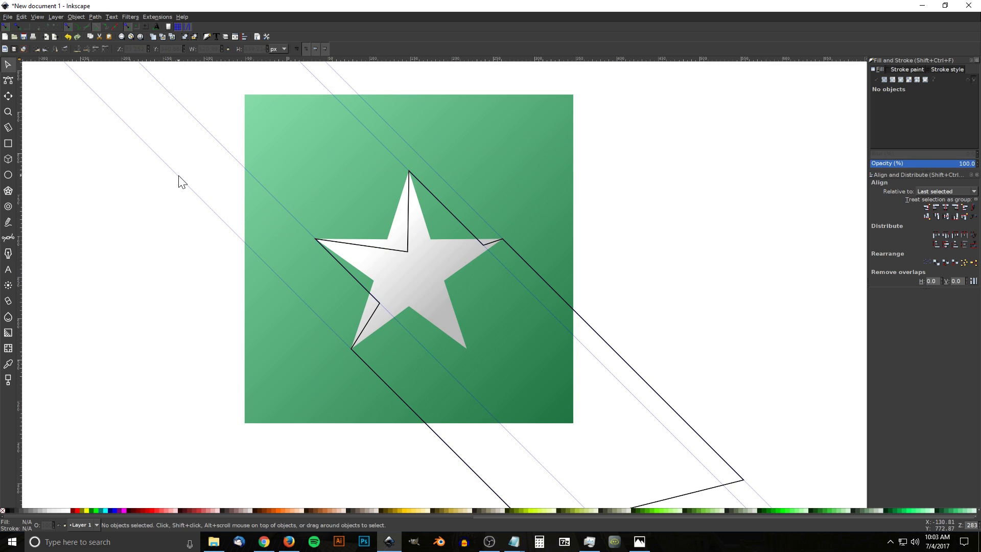
pyautogui.click(236, 232)
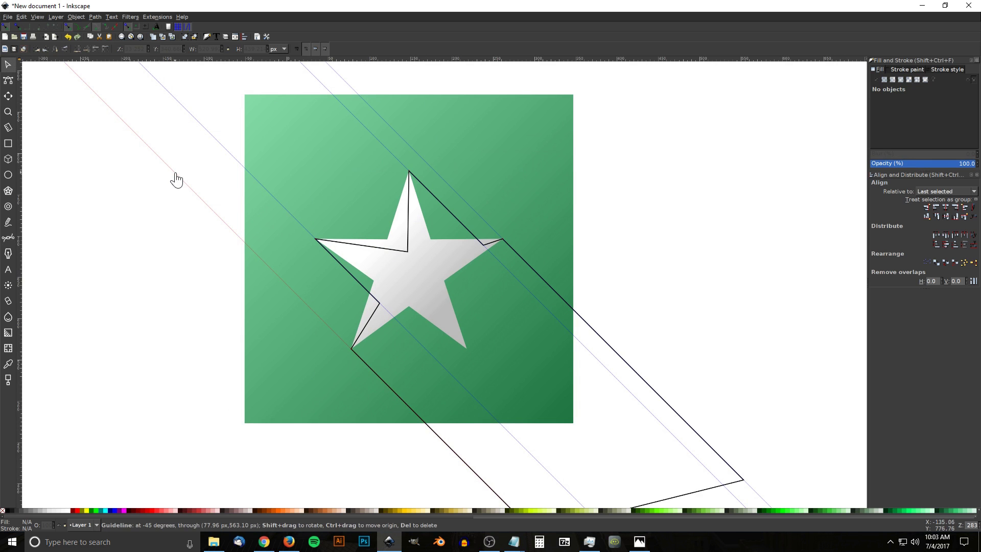
pyautogui.moveTo(176, 177); pyautogui.dragTo(211, 139)
pyautogui.doubleClick(210, 134)
pyautogui.click(236, 190)
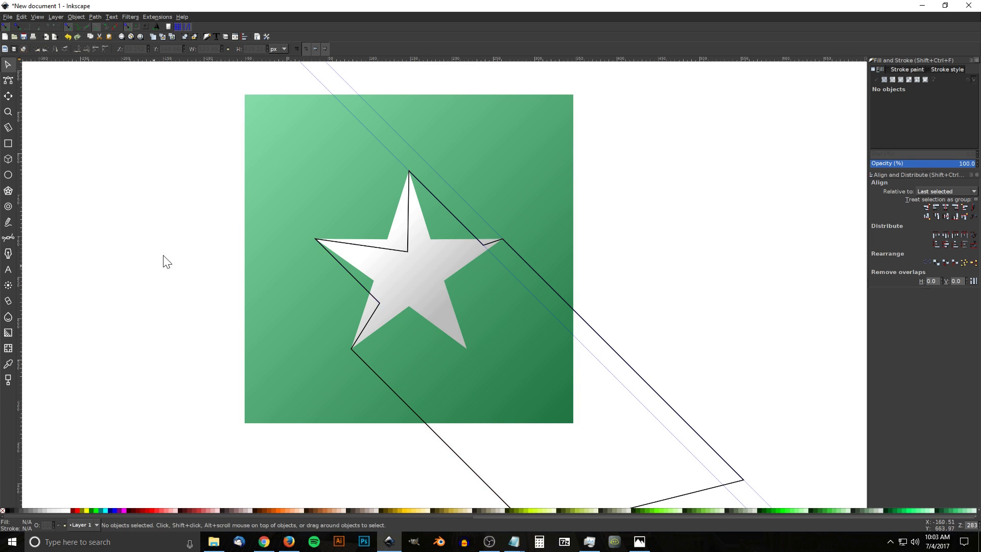
# Hide the remaining guides in the document.
pyautogui.scroll(4, 357, 260)
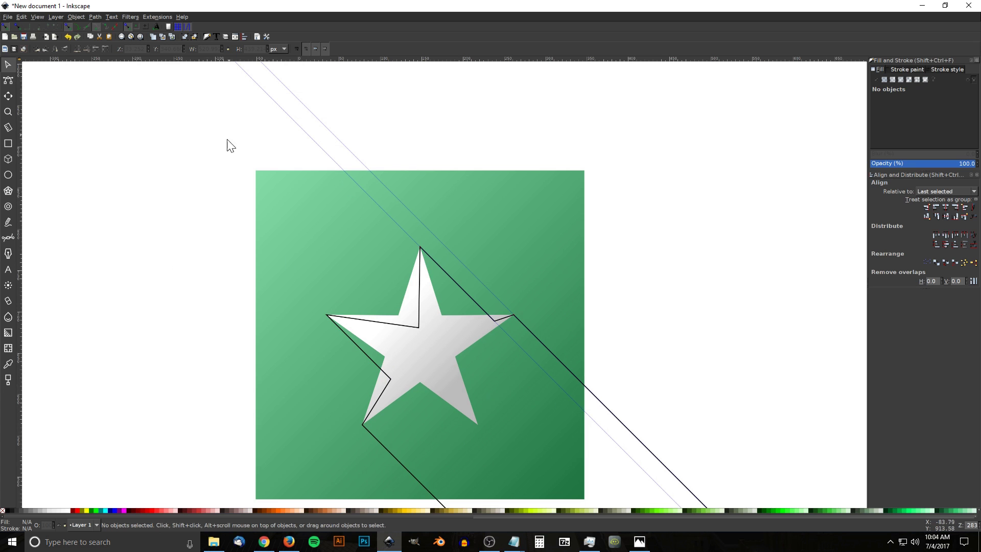
pyautogui.click(40, 16)
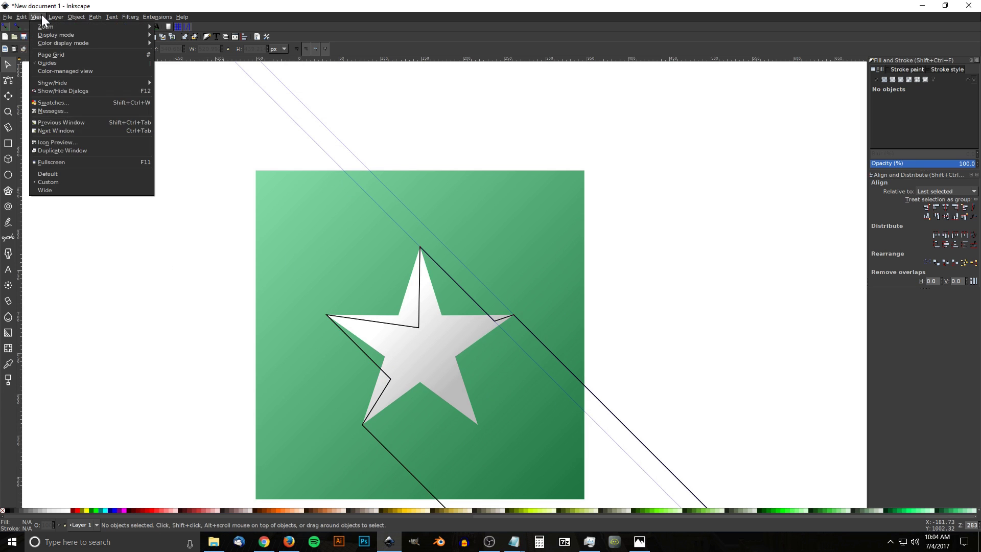
pyautogui.click(58, 61)
pyautogui.moveTo(595, 353)
pyautogui.mouseDown()
pyautogui.moveTo(563, 254)
pyautogui.moveTo(569, 281)
pyautogui.mouseUp()
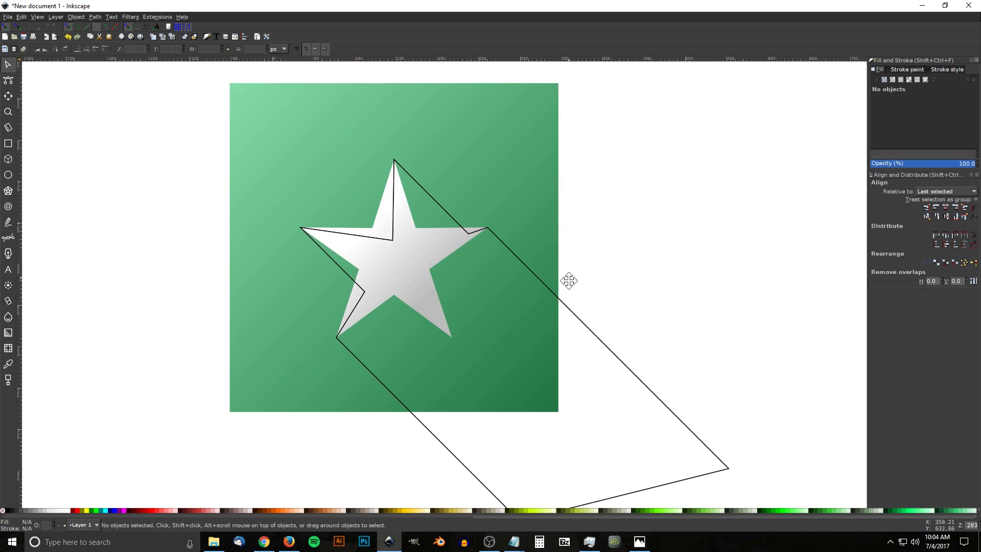
# Give the shadow path a black fill without a stroke and lower it one step so it sits behind the star.
pyautogui.click(603, 352)
pyautogui.moveTo(606, 349); pyautogui.dragTo(666, 254)
pyautogui.press('Escape')
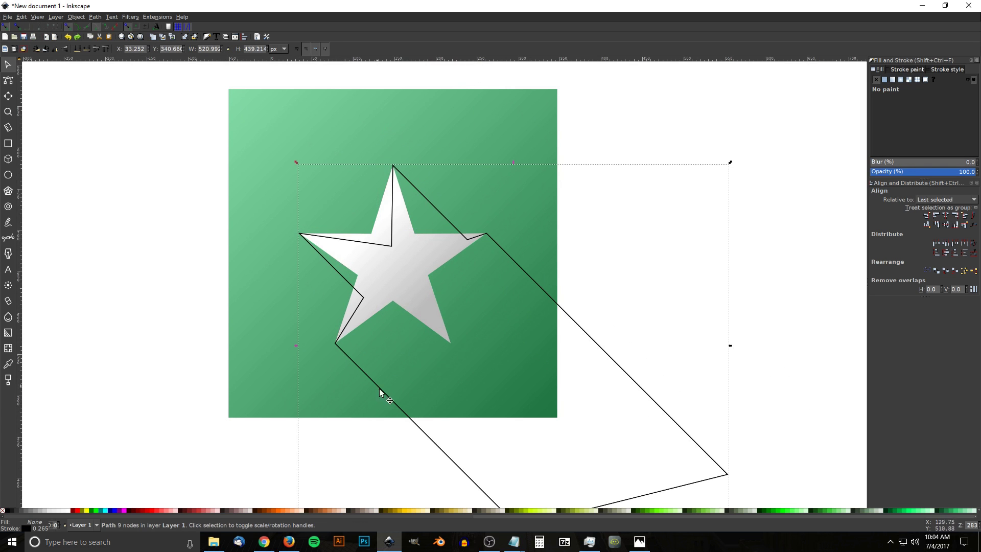
pyautogui.keyDown('shift'); pyautogui.click(2, 510); pyautogui.keyUp('shift')
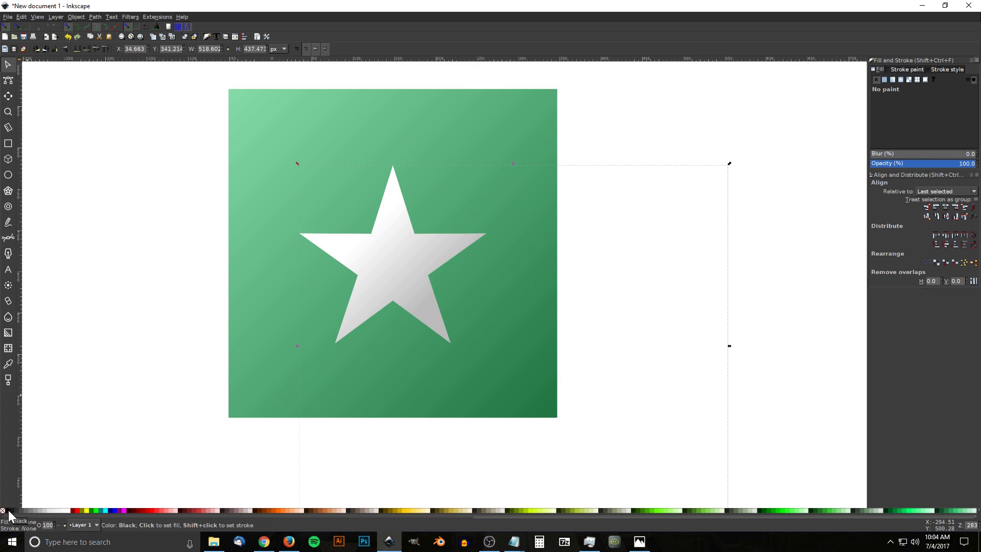
pyautogui.click(8, 510)
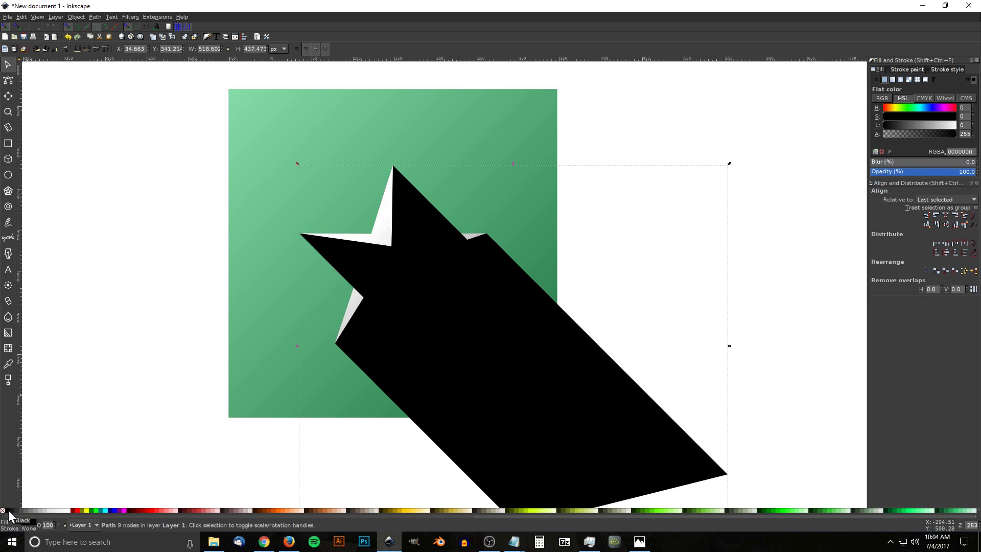
pyautogui.click(87, 49)
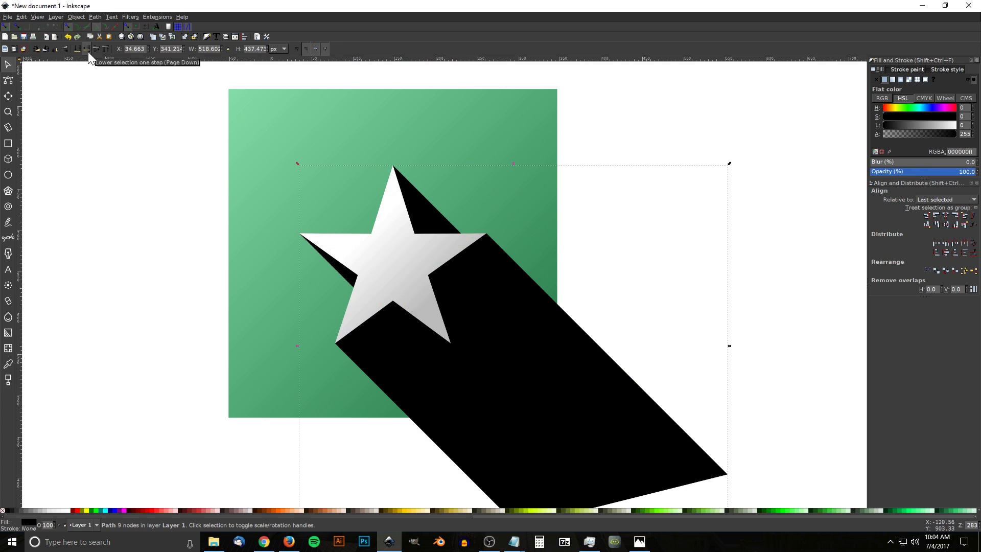
# Duplicate the green square and intersect the copy with the black shadow shape to trim the shadow to the square's edges.
pyautogui.scroll(-1, 608, 287)
pyautogui.hscroll(1, 608, 287)
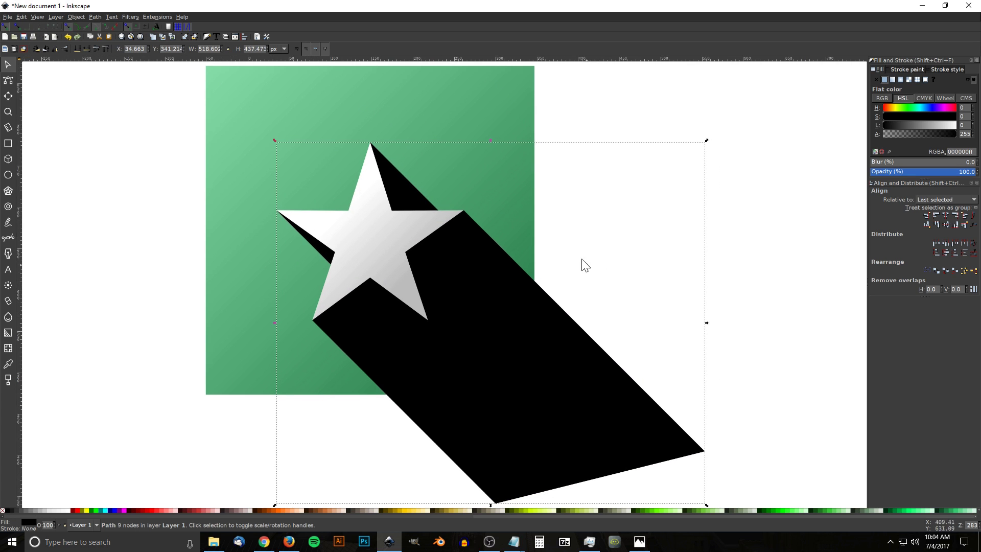
pyautogui.click(477, 113)
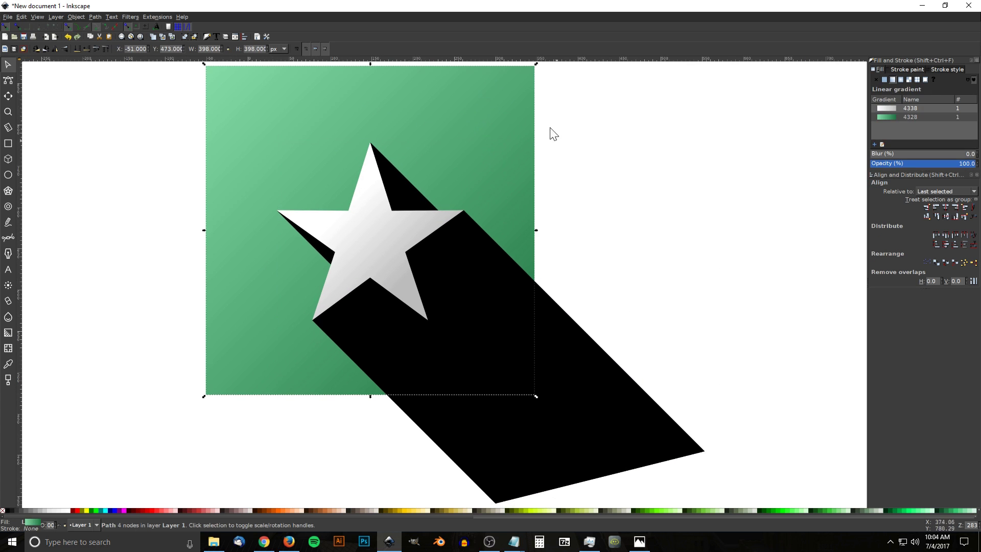
pyautogui.hotkey('ctrl', 'd')
pyautogui.press('shift')
pyautogui.keyDown('shift'); pyautogui.click(590, 372); pyautogui.keyUp('shift')
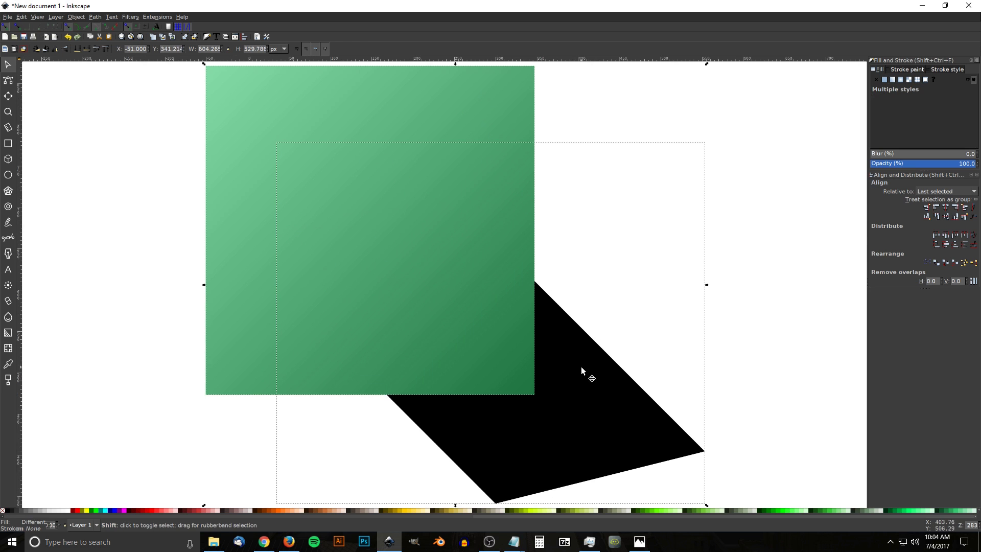
pyautogui.click(96, 18)
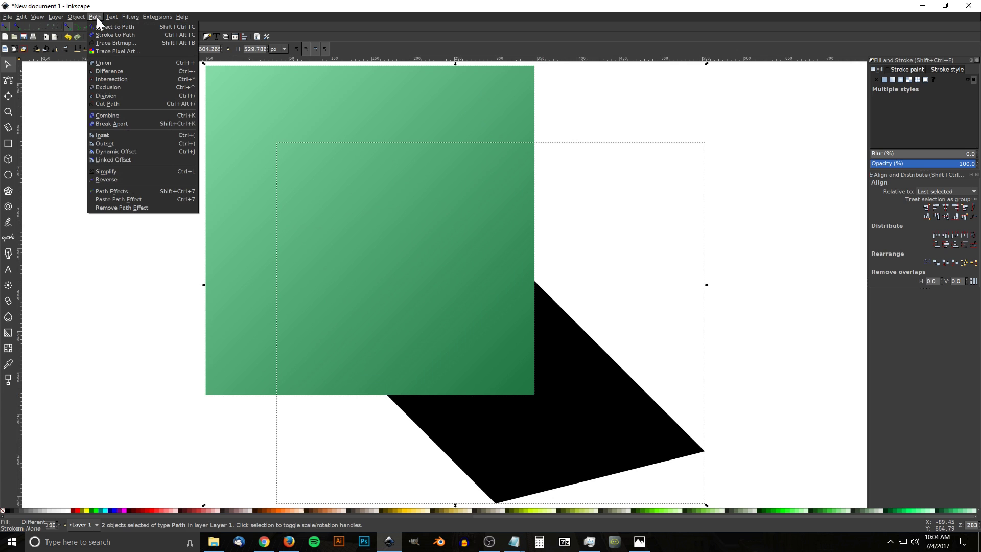
pyautogui.click(107, 81)
pyautogui.scroll(3, 446, 217)
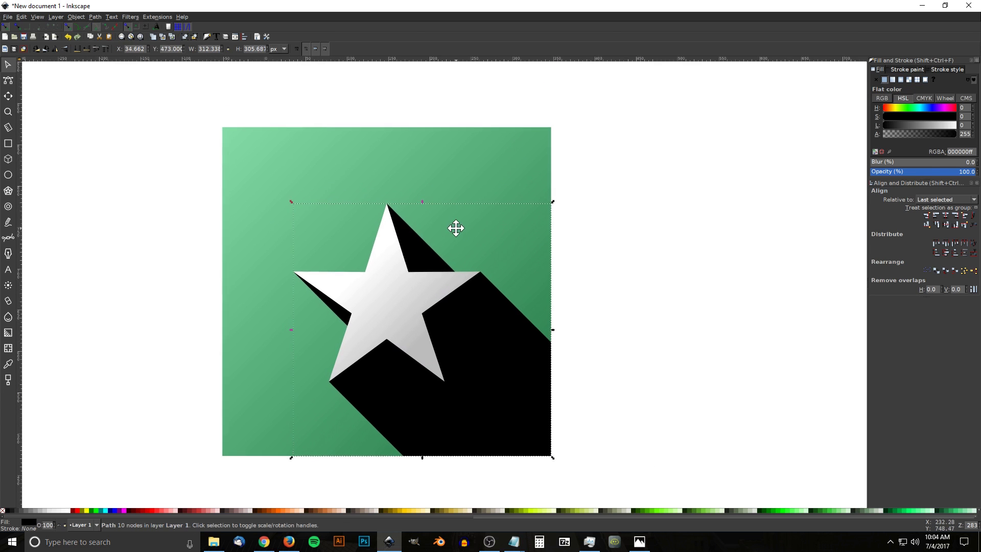
# Apply a linear gradient to the shadow, running diagonally from the star's upper left to near the square's lower-right corner.
pyautogui.click(894, 79)
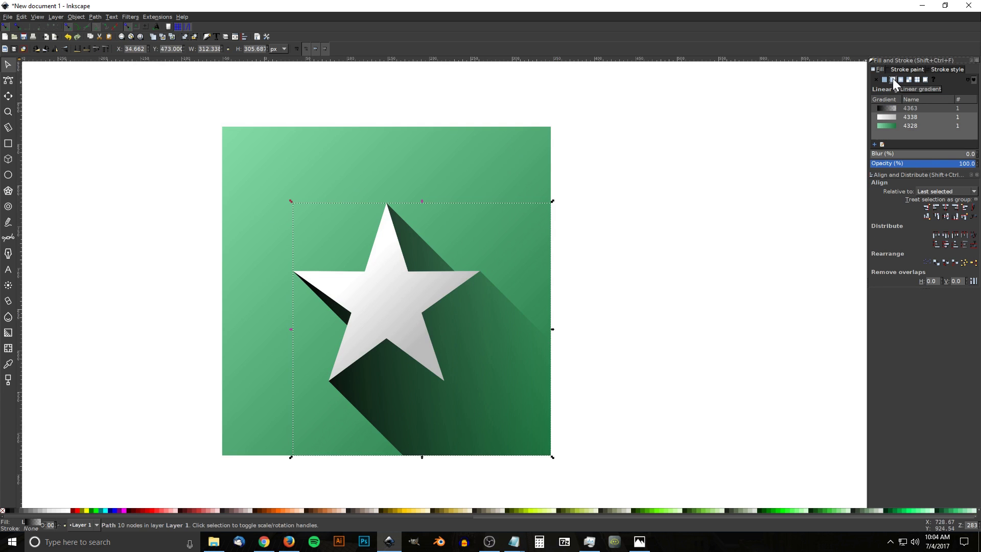
pyautogui.click(8, 333)
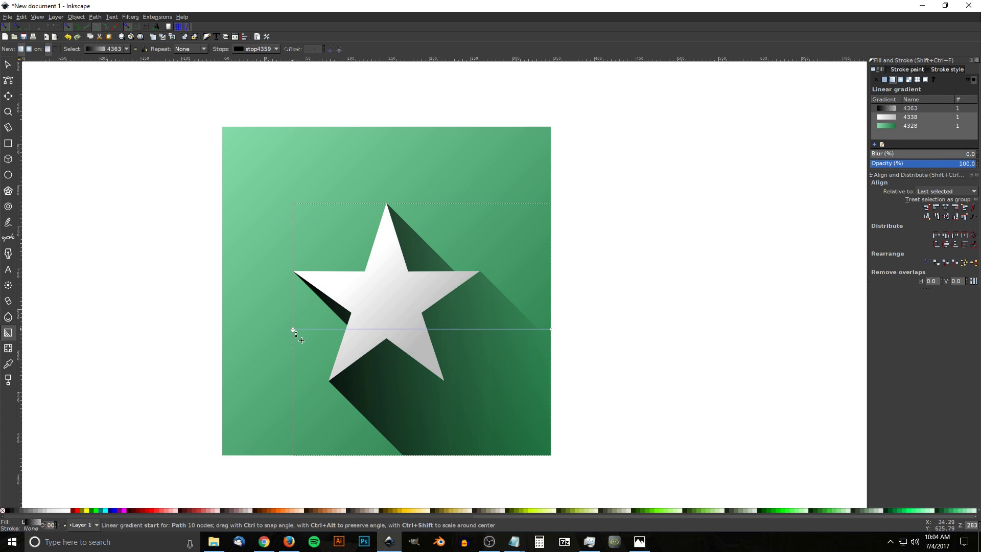
pyautogui.moveTo(294, 332); pyautogui.dragTo(311, 218)
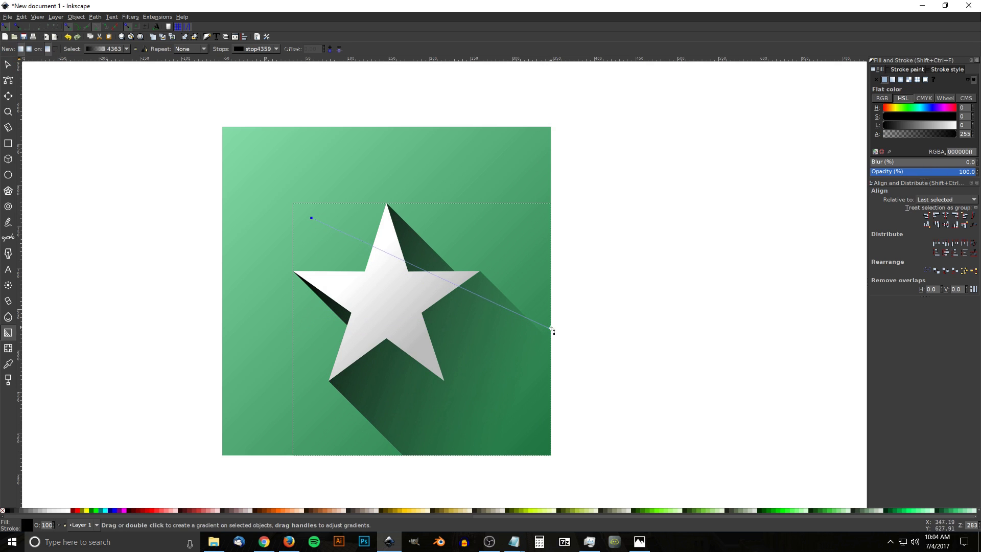
pyautogui.moveTo(551, 328); pyautogui.dragTo(505, 411)
pyautogui.moveTo(518, 454)
pyautogui.mouseDown()
pyautogui.moveTo(537, 459)
pyautogui.moveTo(526, 447)
pyautogui.mouseUp()
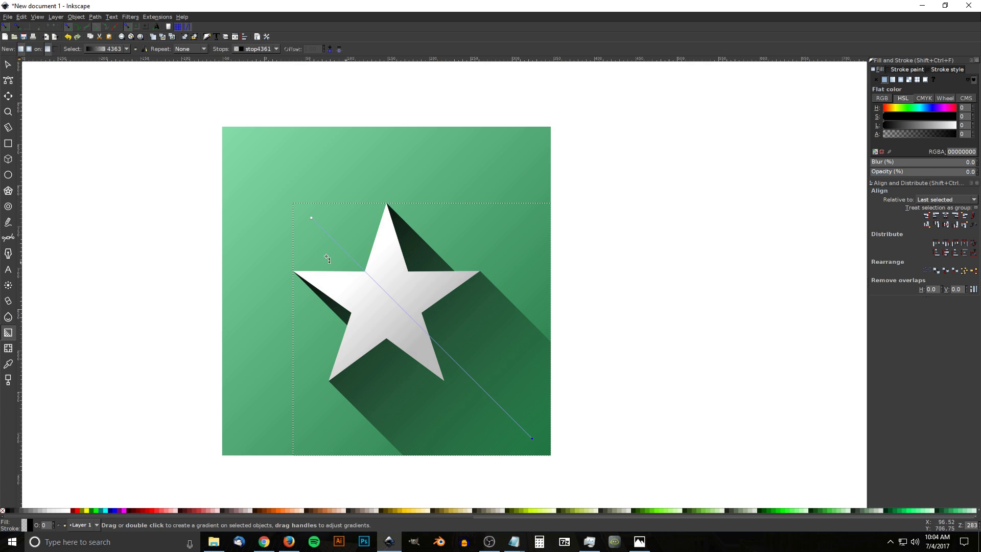
# Lower the shadow's opacity to slightly below half and deselect it.
pyautogui.click(8, 65)
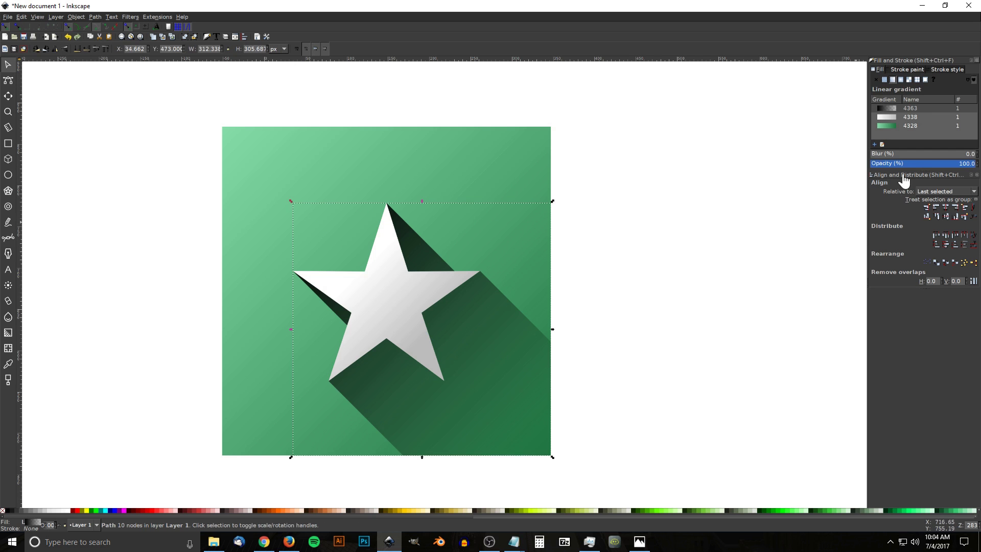
pyautogui.click(685, 299)
pyautogui.click(468, 327)
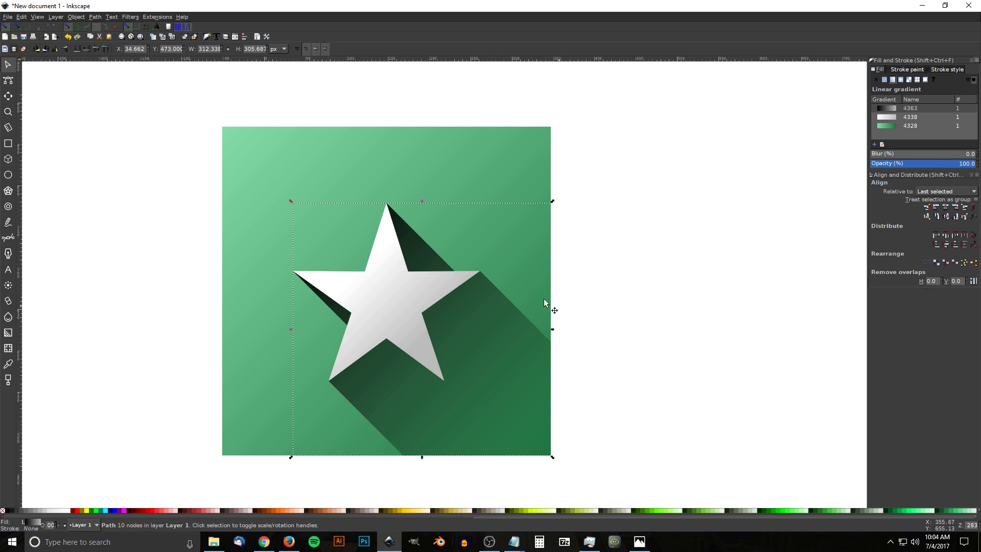
pyautogui.click(931, 165)
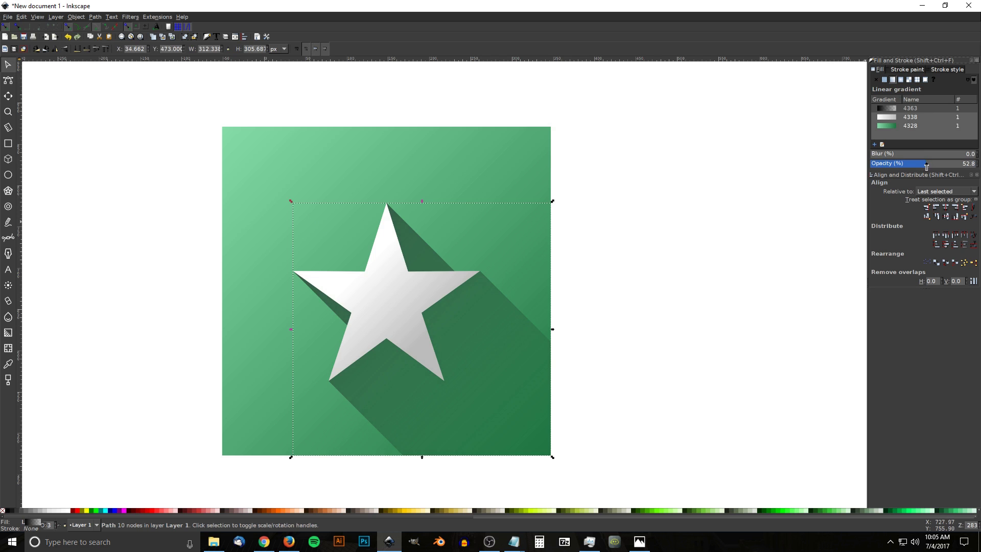
pyautogui.click(685, 368)
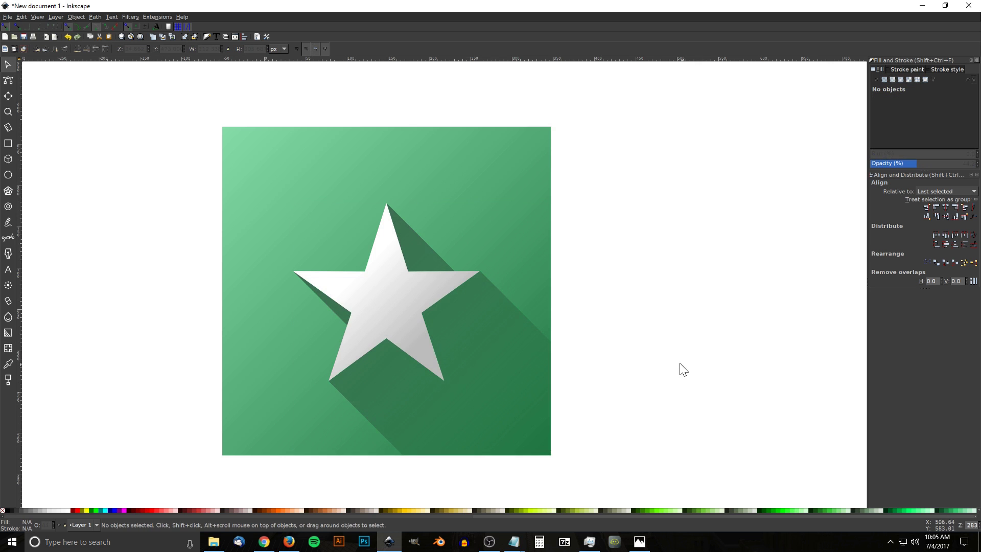
# Examine the circle grid and the rounded icon in the reference image Thumbnail.png in Photos and return to Inkscape.
pyautogui.scroll(-2, 700, 307)
pyautogui.hscroll(-2, 699, 307)
pyautogui.press('1')
pyautogui.moveTo(613, 302)
pyautogui.mouseDown()
pyautogui.moveTo(609, 282)
pyautogui.moveTo(608, 297)
pyautogui.mouseUp()
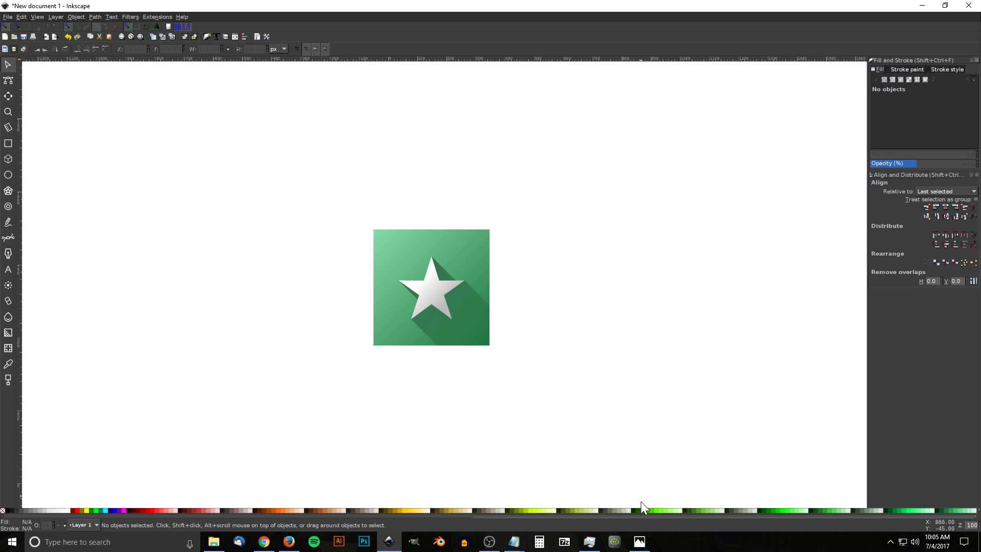
pyautogui.click(640, 542)
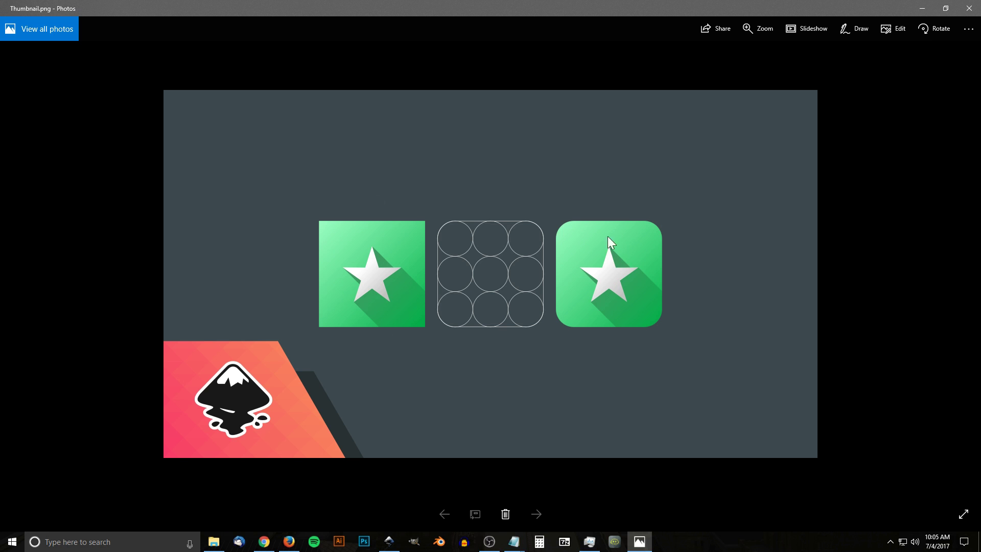
pyautogui.click(390, 542)
# Draw a perfect circle about 264 px in diameter in the empty area beside the green icon.
pyautogui.moveTo(508, 313); pyautogui.dragTo(366, 307)
pyautogui.moveTo(514, 324); pyautogui.dragTo(467, 298)
pyautogui.moveTo(492, 260); pyautogui.dragTo(496, 262)
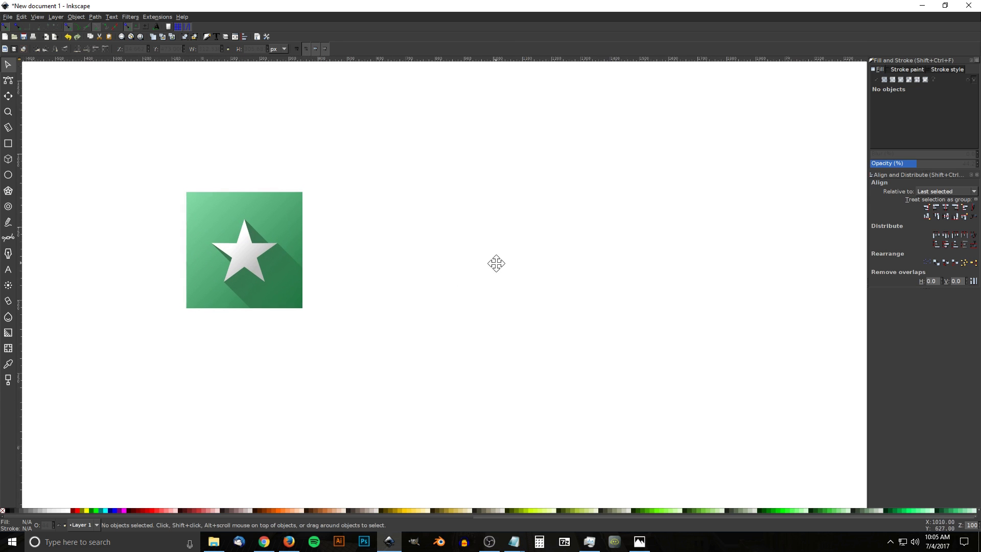
pyautogui.click(7, 175)
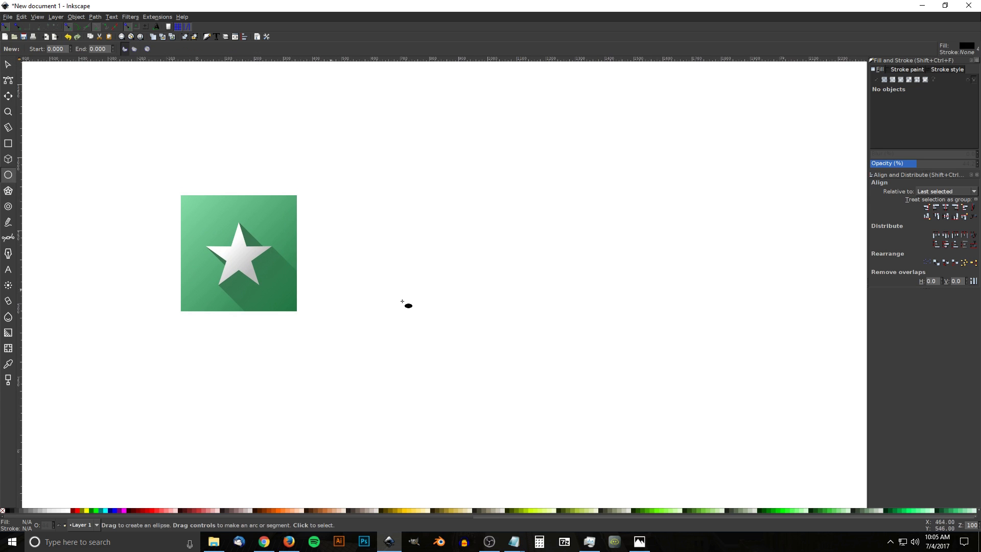
pyautogui.press('ctrl')
pyautogui.moveTo(476, 239); pyautogui.dragTo(515, 279)
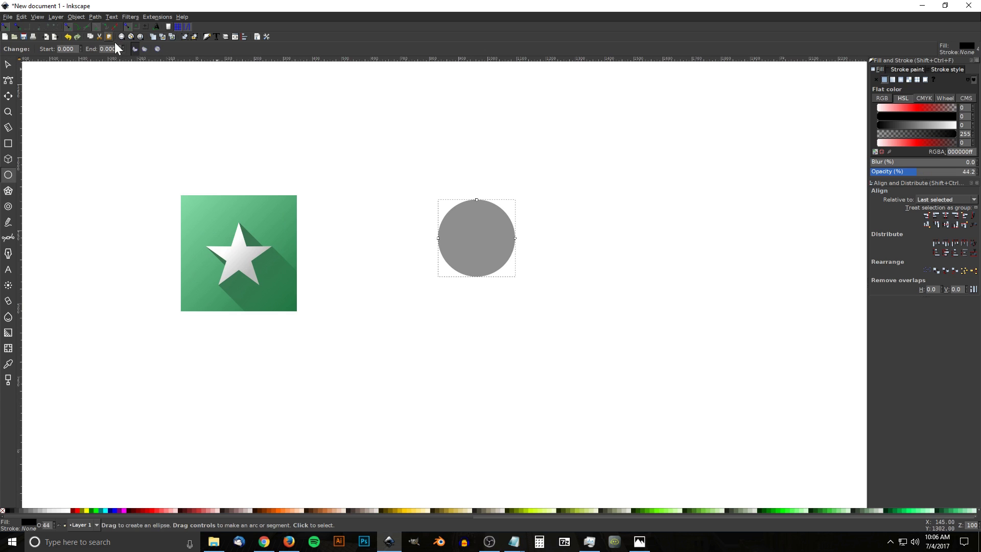
# Convert the circle to a path and move it slightly lower on the canvas.
pyautogui.click(96, 18)
pyautogui.click(96, 27)
pyautogui.click(9, 81)
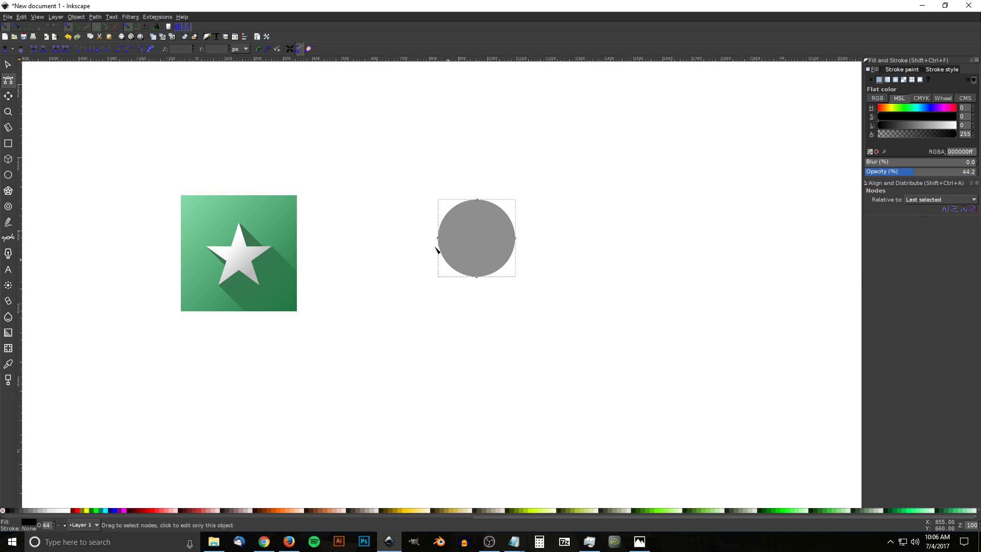
pyautogui.click(9, 65)
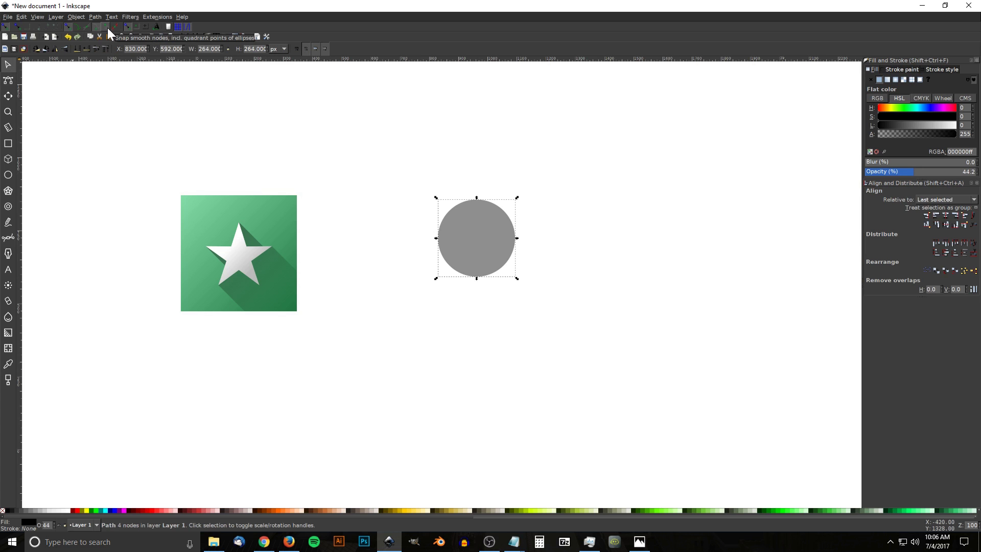
pyautogui.moveTo(486, 231); pyautogui.dragTo(508, 300)
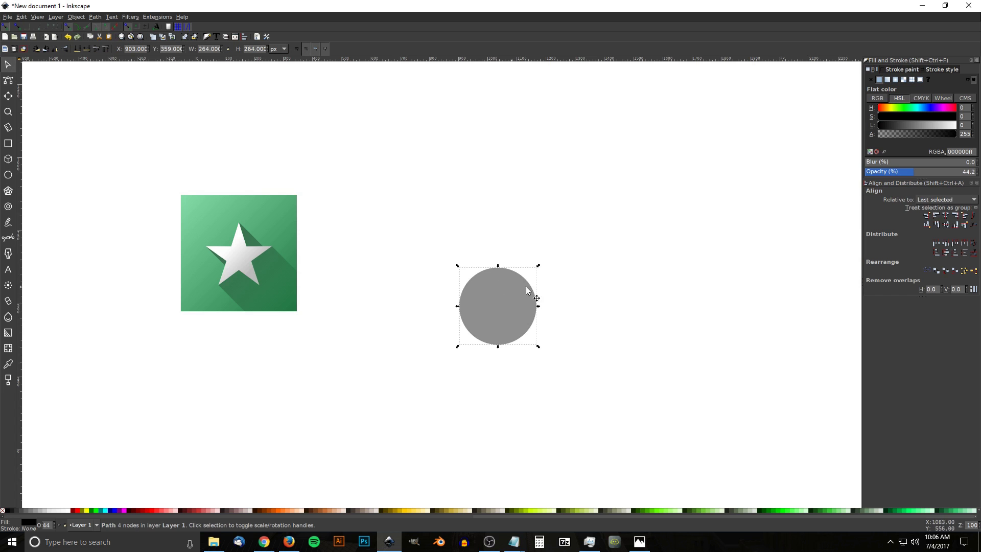
# Duplicate the circle twice and snap the copies directly above and below it to form a touching vertical column.
pyautogui.hotkey('ctrl', 'd')
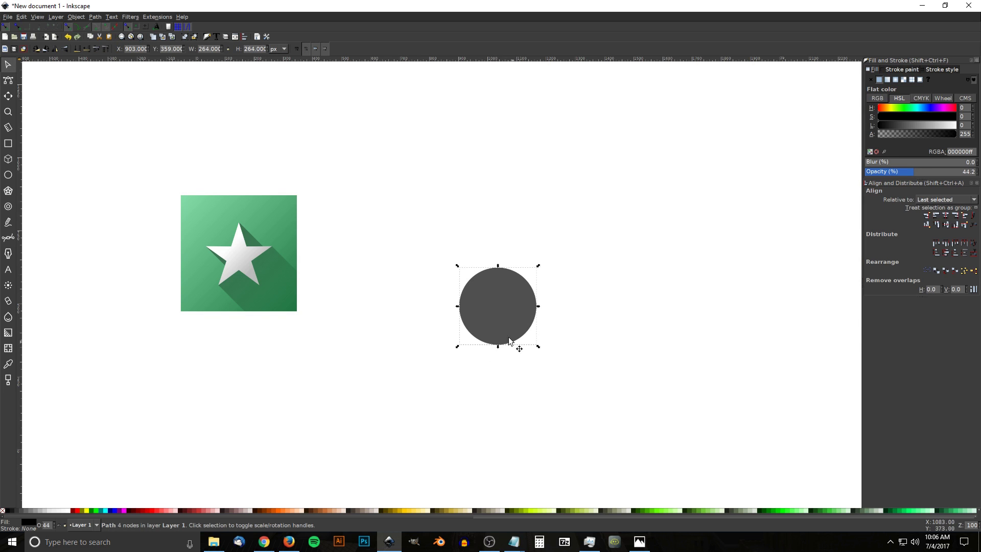
pyautogui.moveTo(497, 341); pyautogui.dragTo(497, 262)
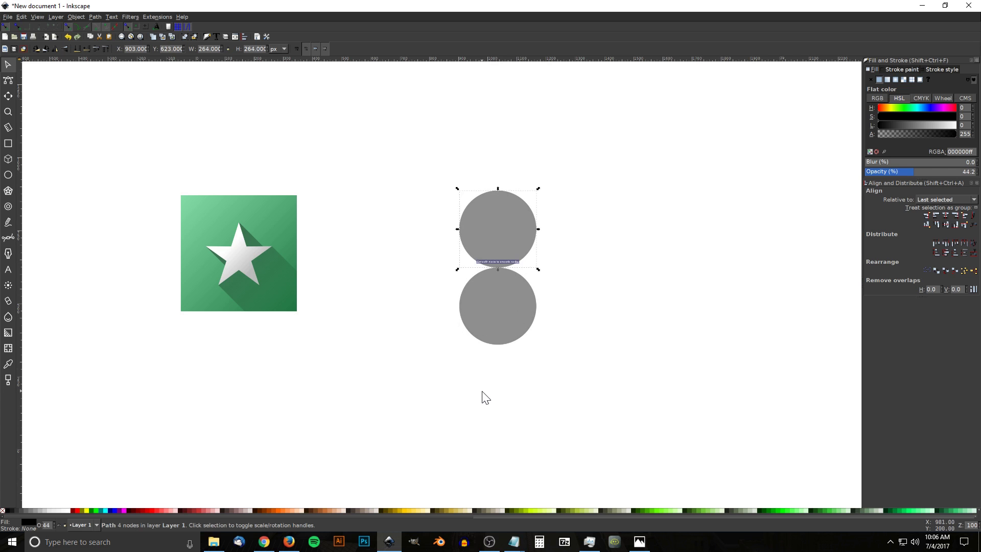
pyautogui.hotkey('ctrl', 'd')
pyautogui.moveTo(500, 208); pyautogui.dragTo(503, 345)
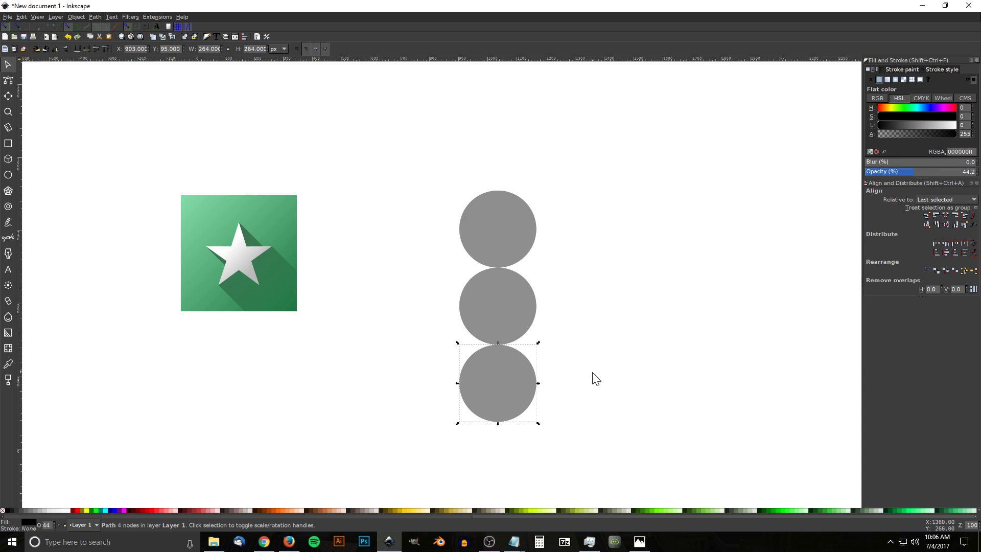
# Add duplicate circles on both sides of the middle circle, snapped edge to edge to form a cross.
pyautogui.hotkey('ctrl', 'd')
pyautogui.moveTo(464, 387); pyautogui.dragTo(450, 306)
pyautogui.hotkey('ctrl', 'd')
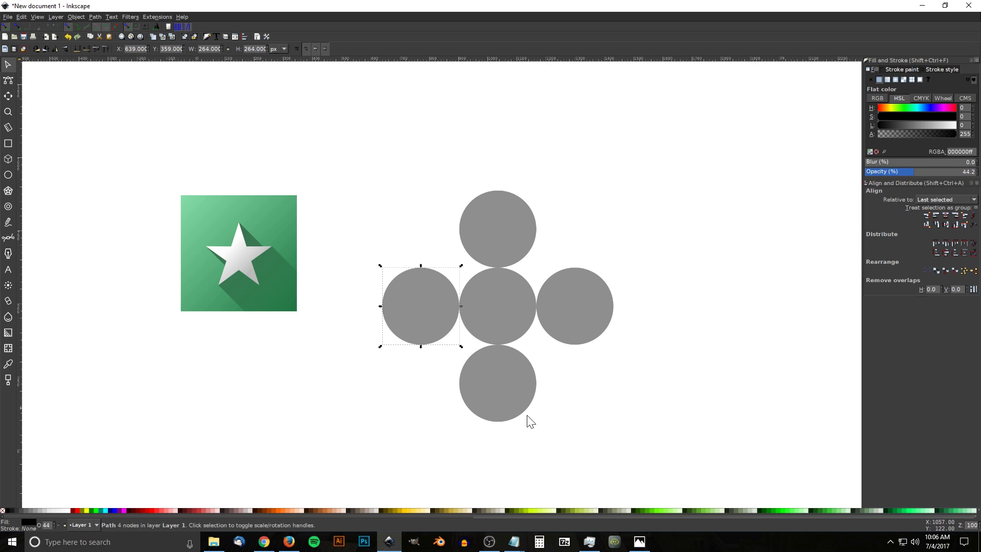
# Snap duplicate circles into the grid's upper-left, upper-right and lower-left corners.
pyautogui.hotkey('ctrl', 'd')
pyautogui.moveTo(406, 332); pyautogui.dragTo(438, 380)
pyautogui.hotkey('ctrl', 'd')
pyautogui.hotkey('ctrl', 'd')
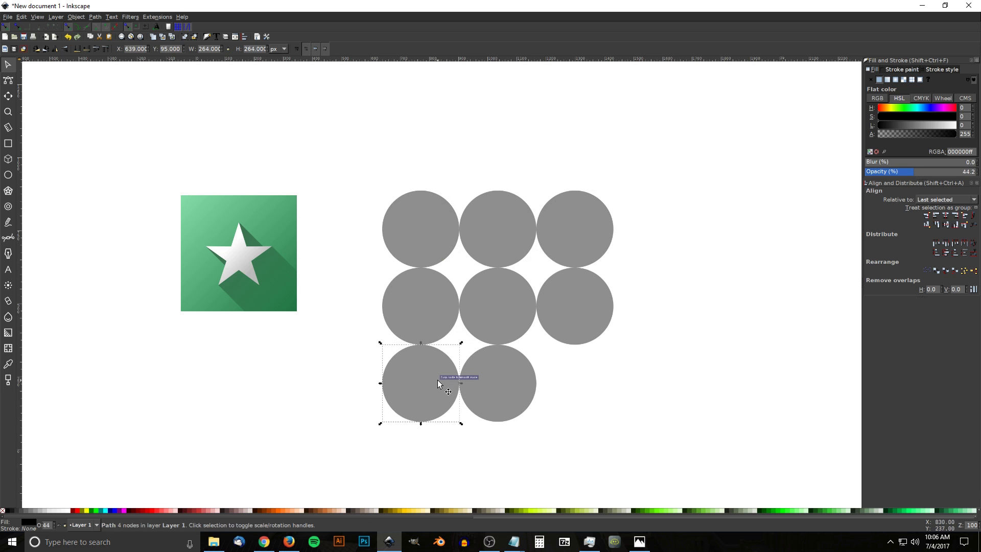
# Duplicate the lower-left circle and snap the copy into the lower-right corner to complete the three-by-three grid.
pyautogui.press('Delete')
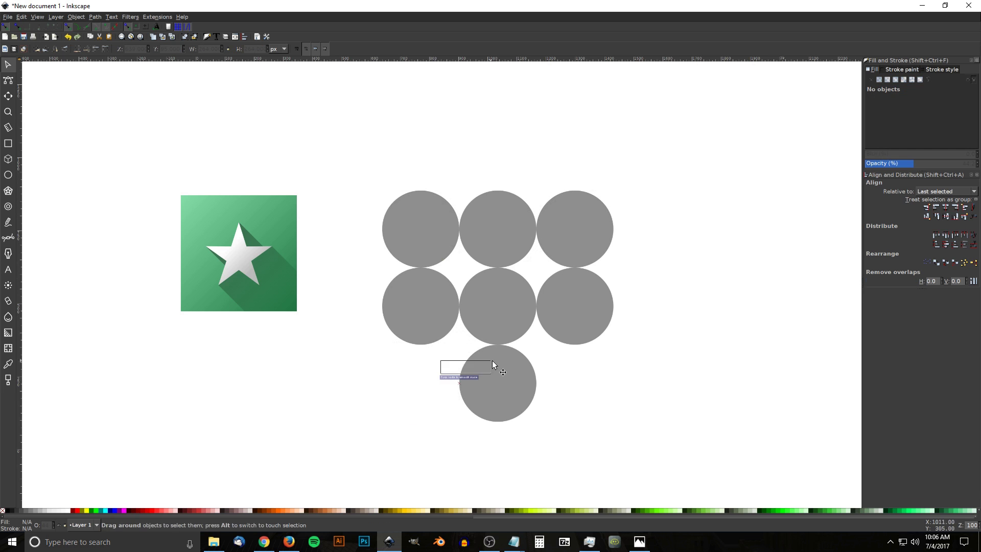
pyautogui.hotkey('ctrl', 'z')
pyautogui.click(424, 388)
pyautogui.hotkey('ctrl', 'd')
pyautogui.moveTo(434, 379); pyautogui.dragTo(591, 378)
pyautogui.click(694, 388)
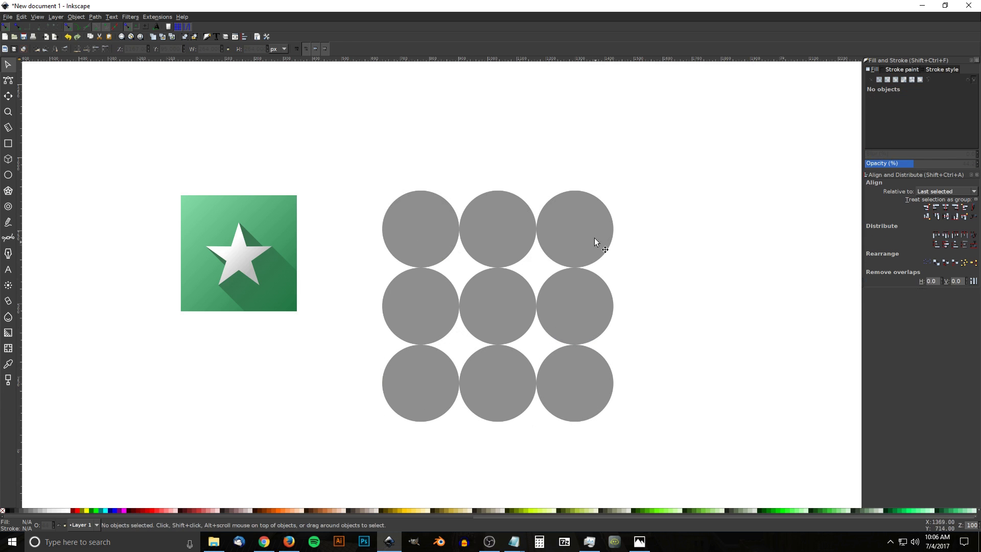
# Compare the finished circle grid with the one in the reference thumbnail in Photos and return to Inkscape.
pyautogui.click(639, 542)
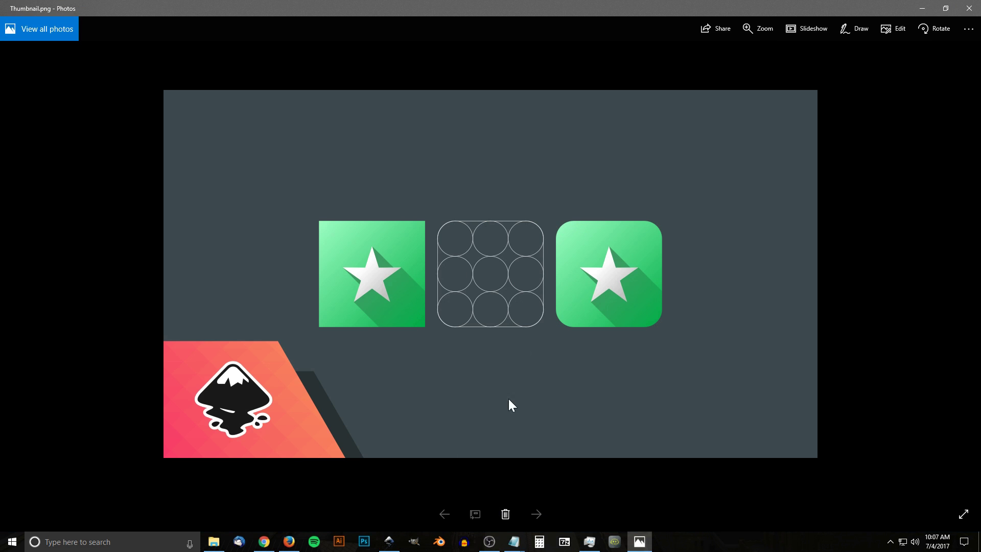
pyautogui.click(389, 541)
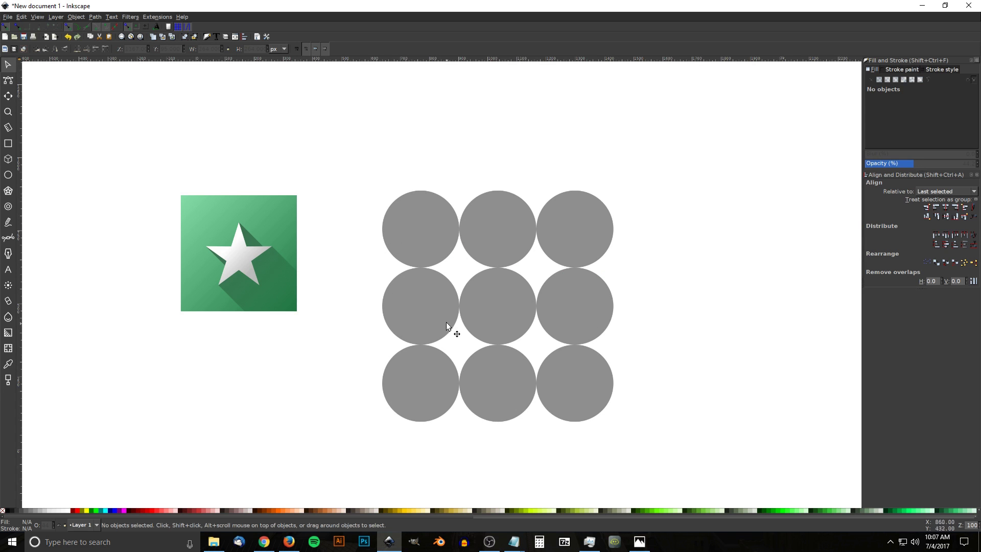
pyautogui.scroll(-1, 446, 326)
pyautogui.hscroll(1, 447, 326)
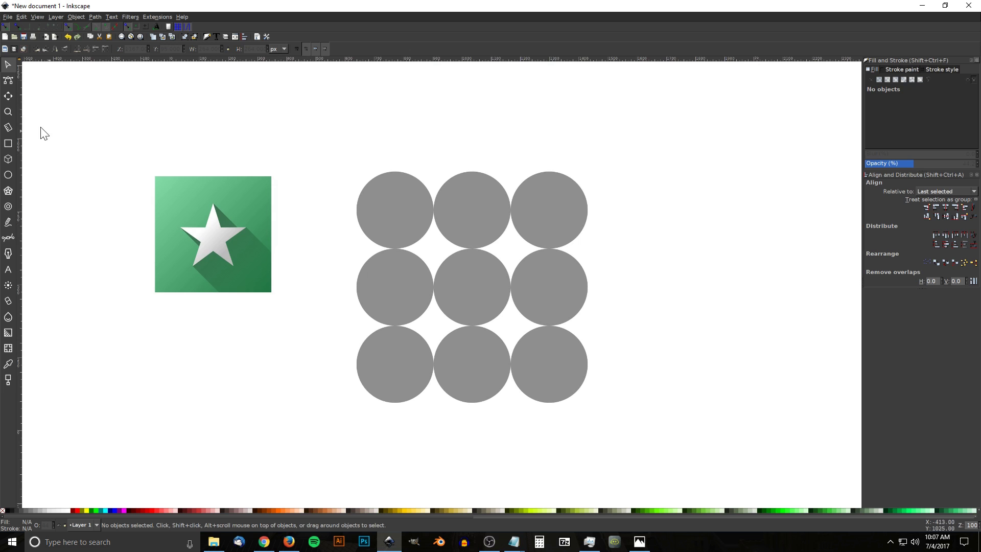
# Trace a closed eight-node path of straight segments around the grid, snapping to the outer nodes of the four corner circles.
pyautogui.click(11, 237)
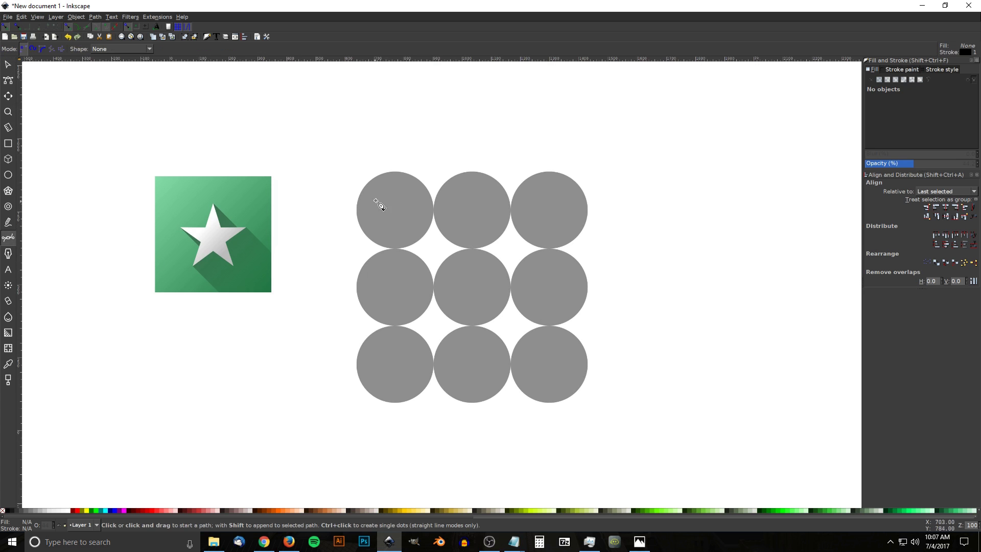
pyautogui.click(356, 210)
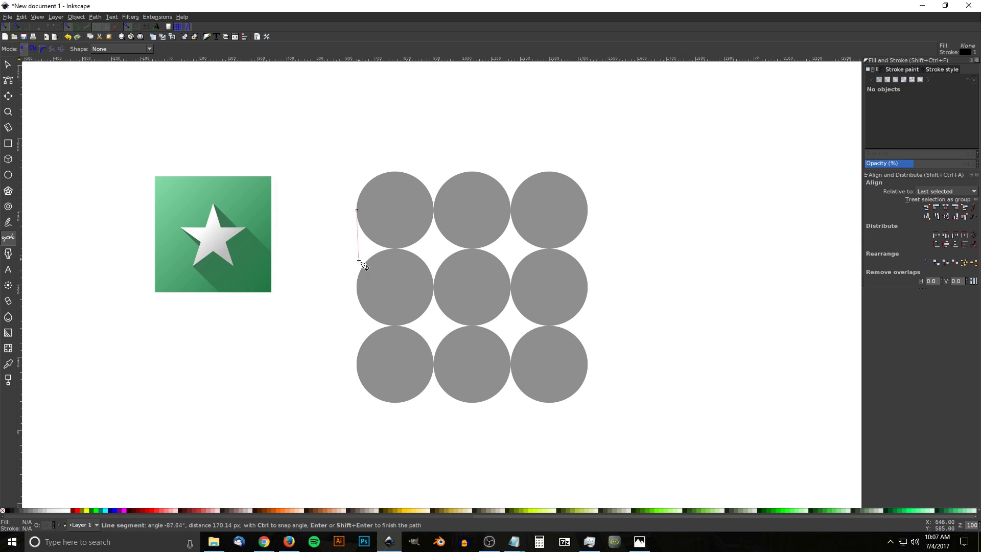
pyautogui.click(356, 363)
pyautogui.click(393, 402)
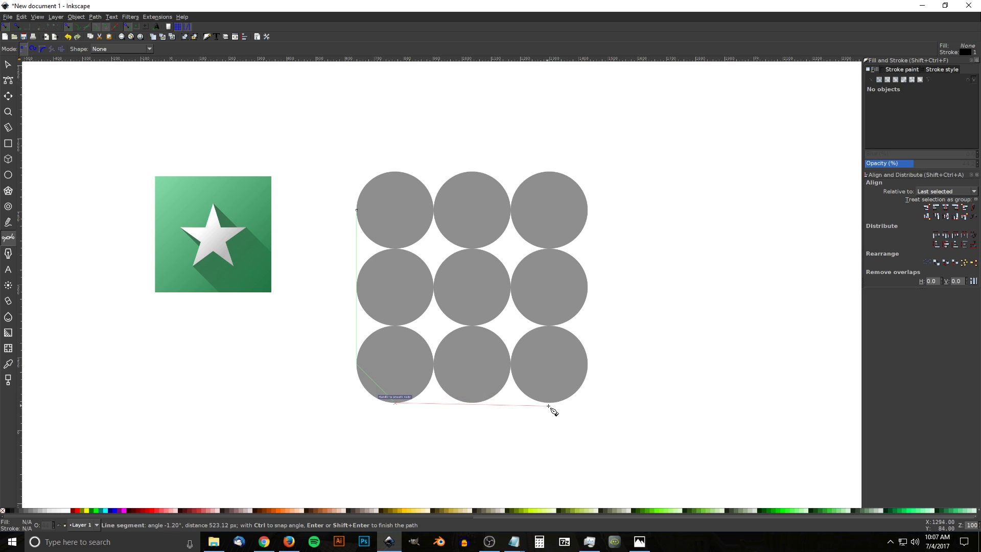
pyautogui.click(568, 383)
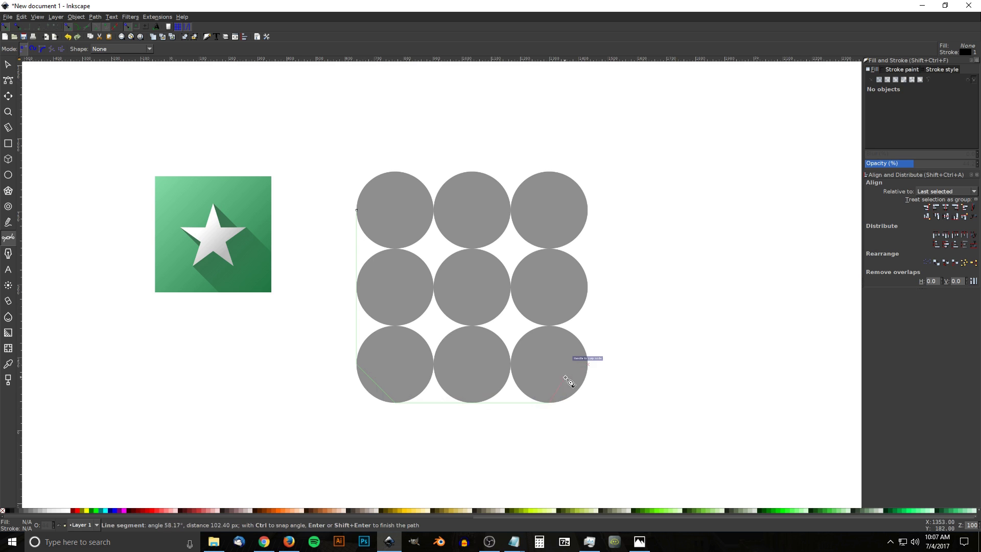
pyautogui.click(587, 365)
pyautogui.click(587, 207)
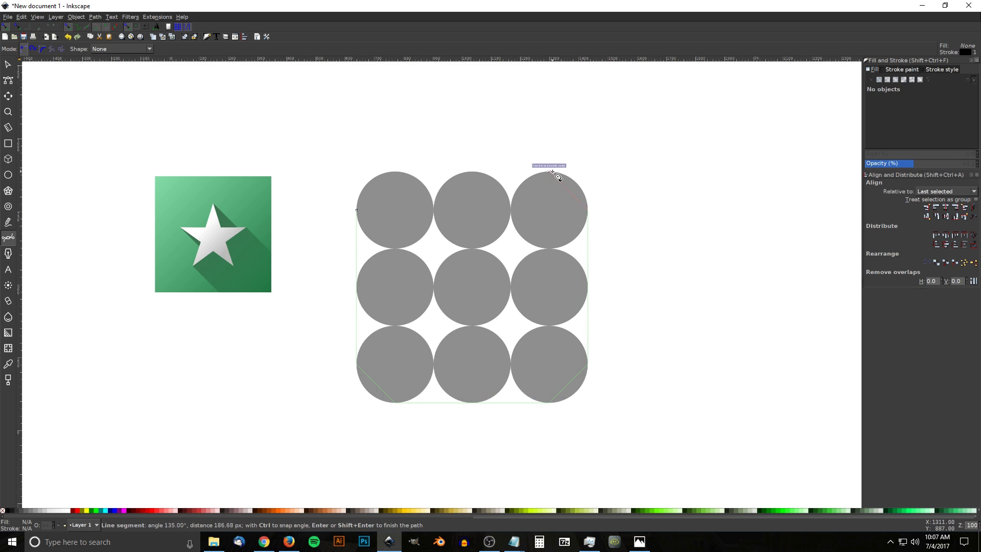
pyautogui.click(557, 176)
pyautogui.click(394, 170)
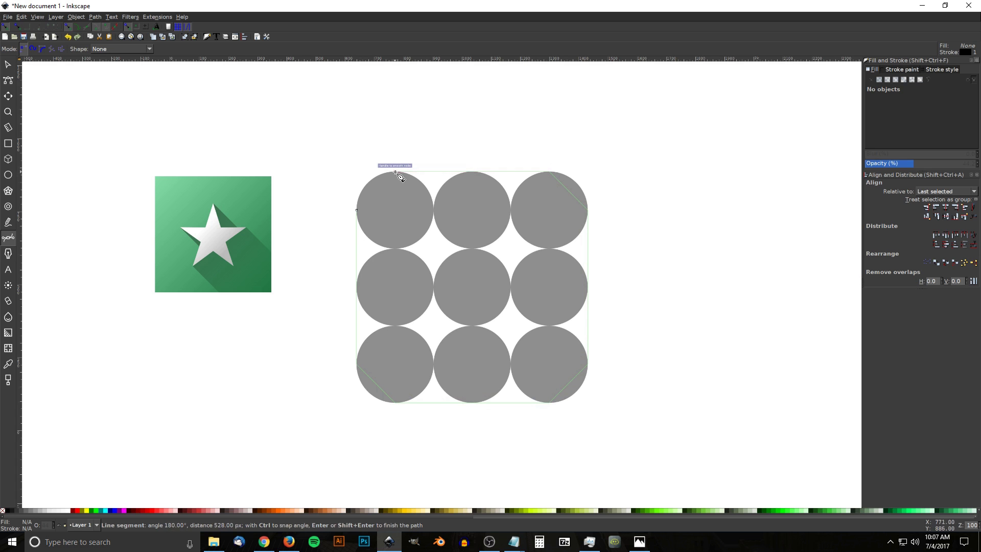
pyautogui.click(357, 210)
pyautogui.moveTo(494, 328); pyautogui.dragTo(493, 318)
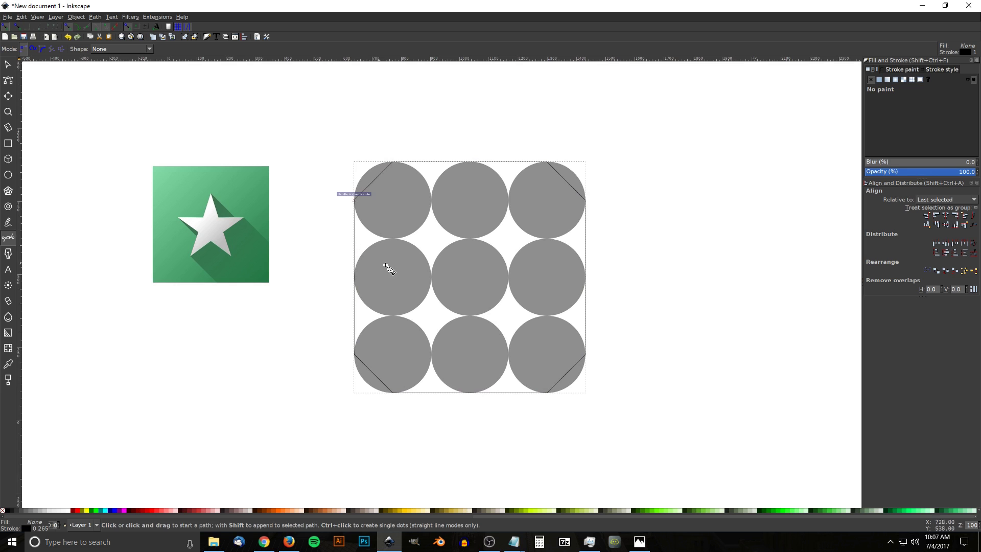
# Select the nine circles together with the traced outline and merge them with Union.
pyautogui.click(8, 65)
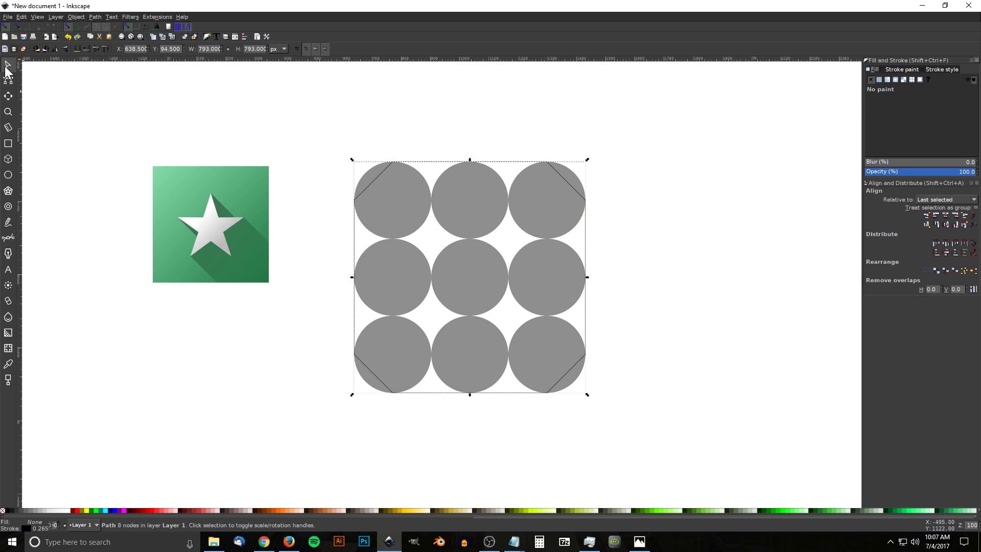
pyautogui.moveTo(714, 452); pyautogui.dragTo(323, 107)
pyautogui.click(91, 19)
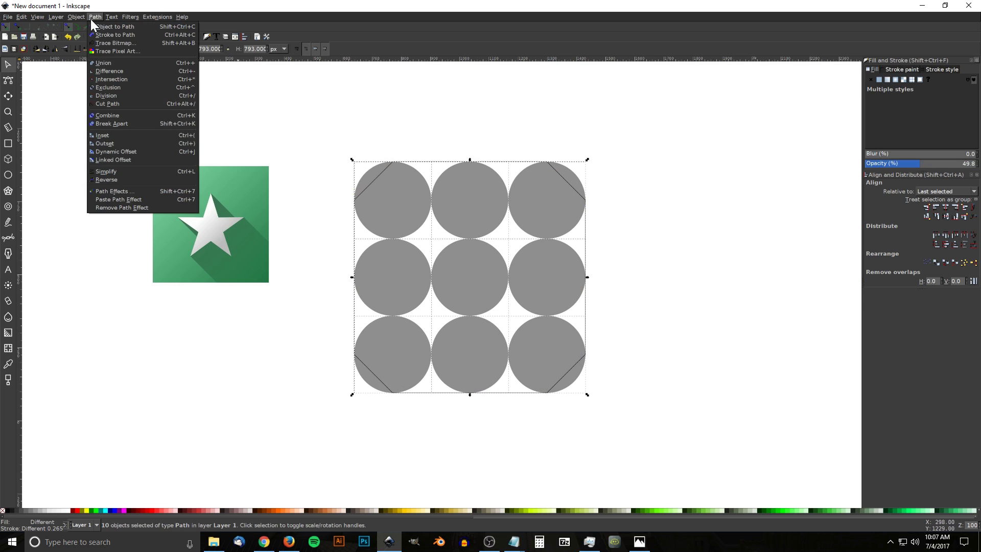
pyautogui.click(102, 63)
# Move the grey rounded square upward and farther away from the green icon.
pyautogui.moveTo(539, 316); pyautogui.dragTo(619, 258)
pyautogui.scroll(2, 624, 269)
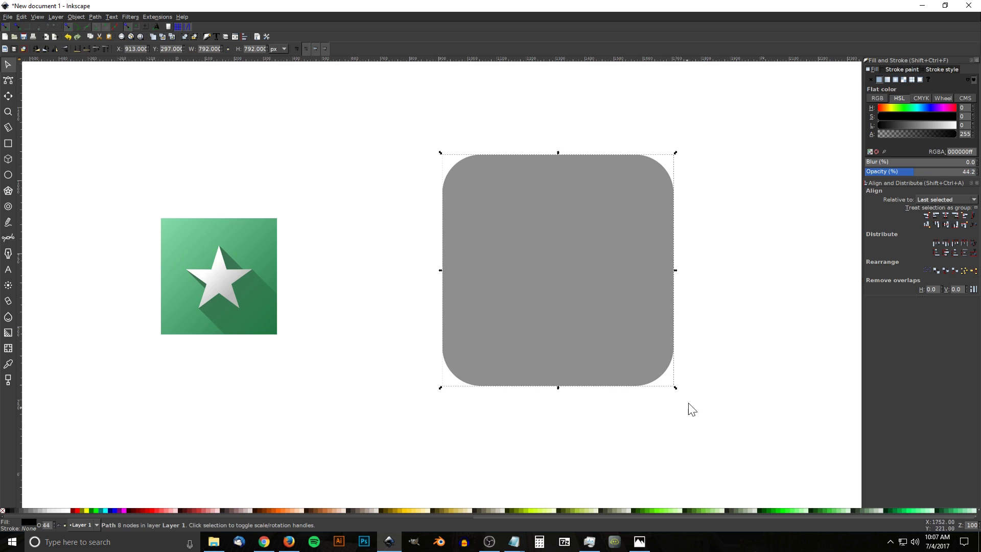
pyautogui.moveTo(549, 294); pyautogui.dragTo(582, 262)
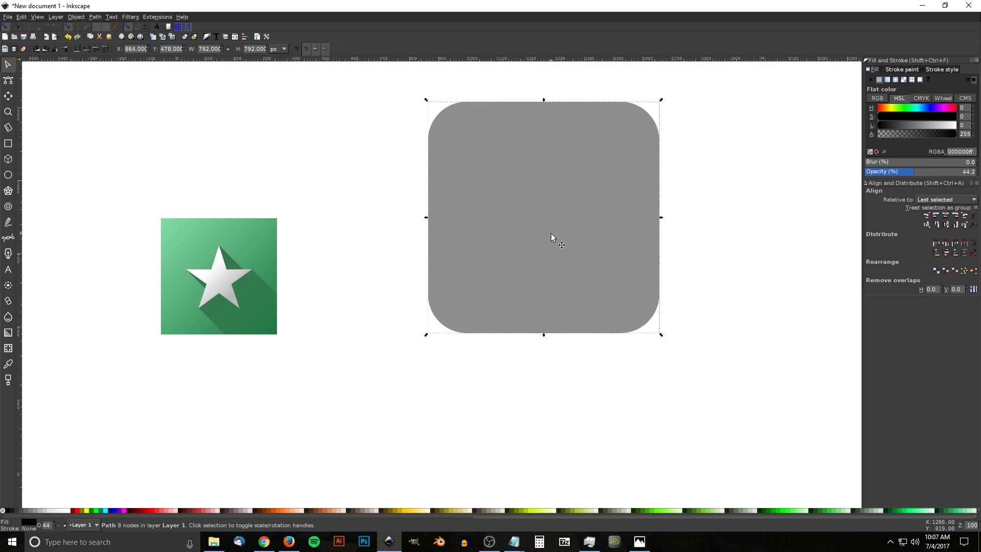
pyautogui.moveTo(551, 233); pyautogui.dragTo(615, 258)
# Move the complete star icon farther left and place a duplicate of it between the original and the grey rounded square.
pyautogui.moveTo(409, 412); pyautogui.dragTo(172, 161)
pyautogui.moveTo(289, 318); pyautogui.dragTo(123, 236)
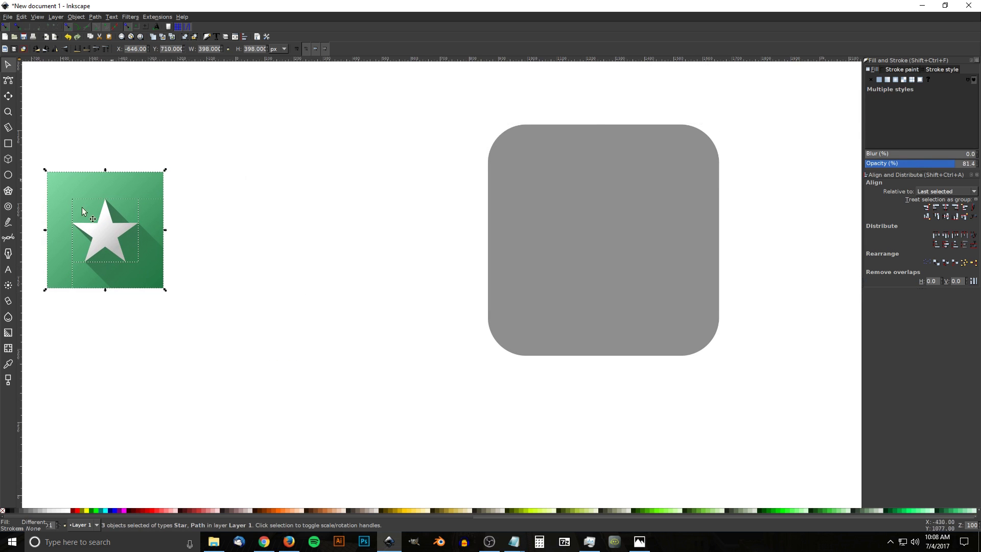
pyautogui.hotkey('ctrl', 'd')
pyautogui.moveTo(82, 238); pyautogui.dragTo(319, 242)
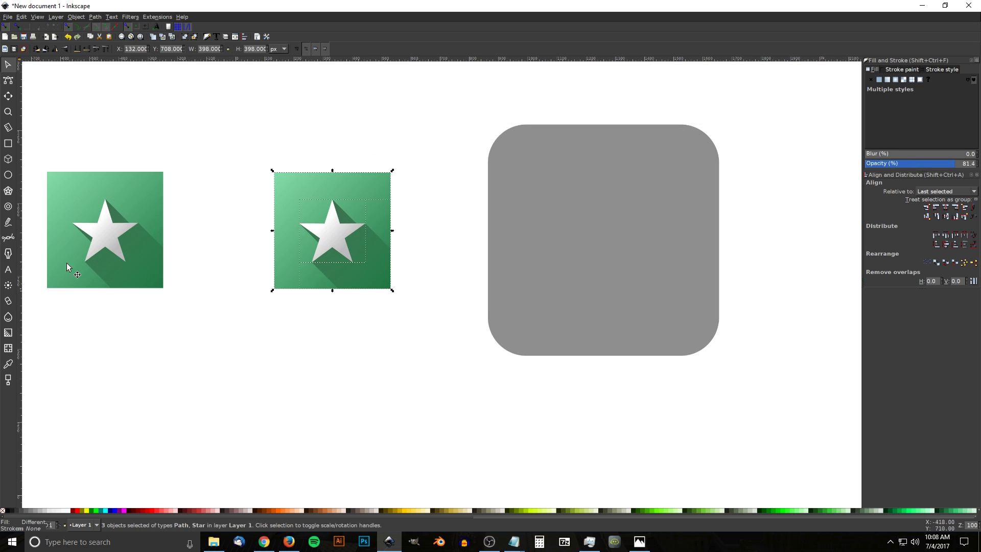
pyautogui.click(413, 305)
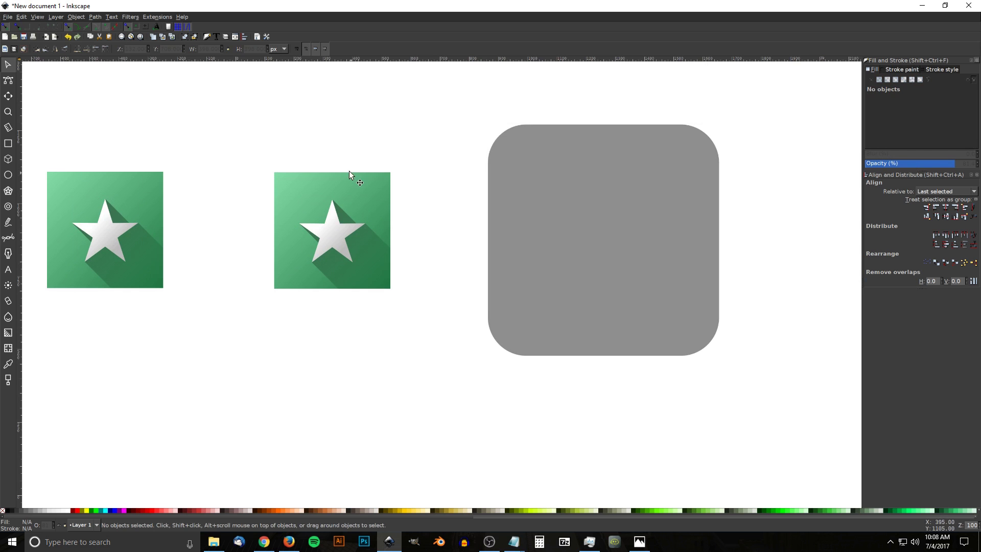
# Copy the middle icon's green background square, and place a duplicate of the grey rounded square beside that icon.
pyautogui.click(299, 178)
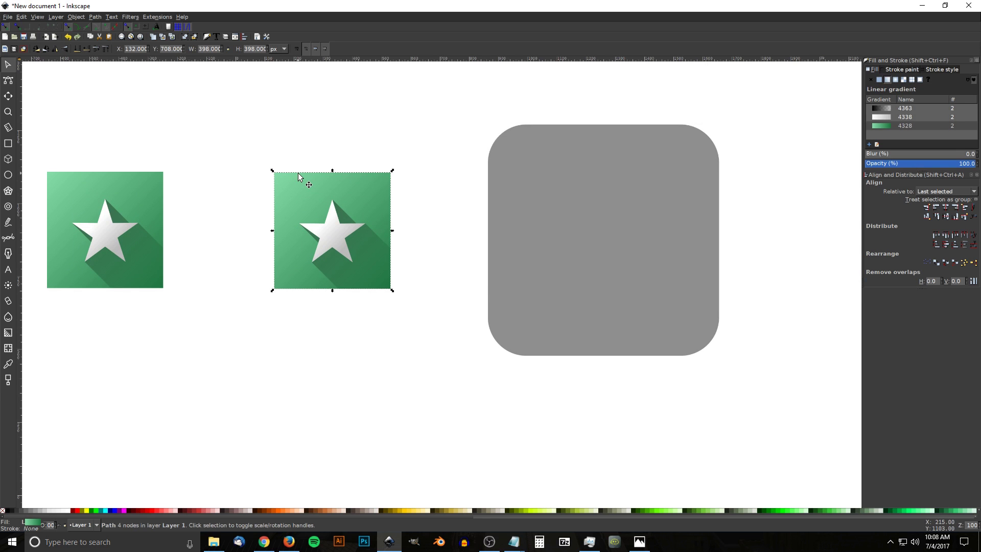
pyautogui.rightClick(293, 182)
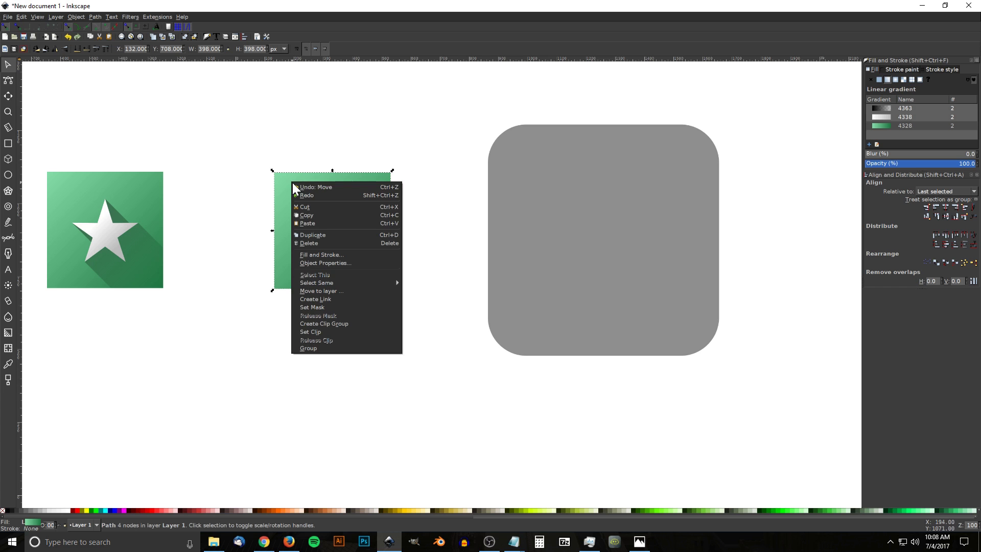
pyautogui.click(306, 213)
pyautogui.moveTo(630, 281); pyautogui.dragTo(596, 381)
pyautogui.hotkey('ctrl', 'd')
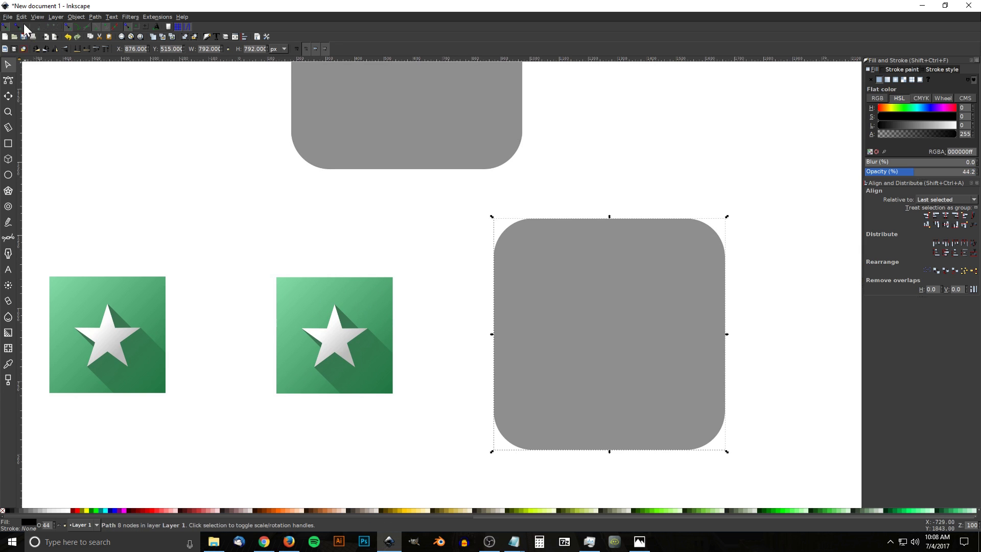
# Resize the duplicated grey rounded square to the copied green square's dimensions with Paste Size.
pyautogui.click(20, 17)
pyautogui.moveTo(61, 99)
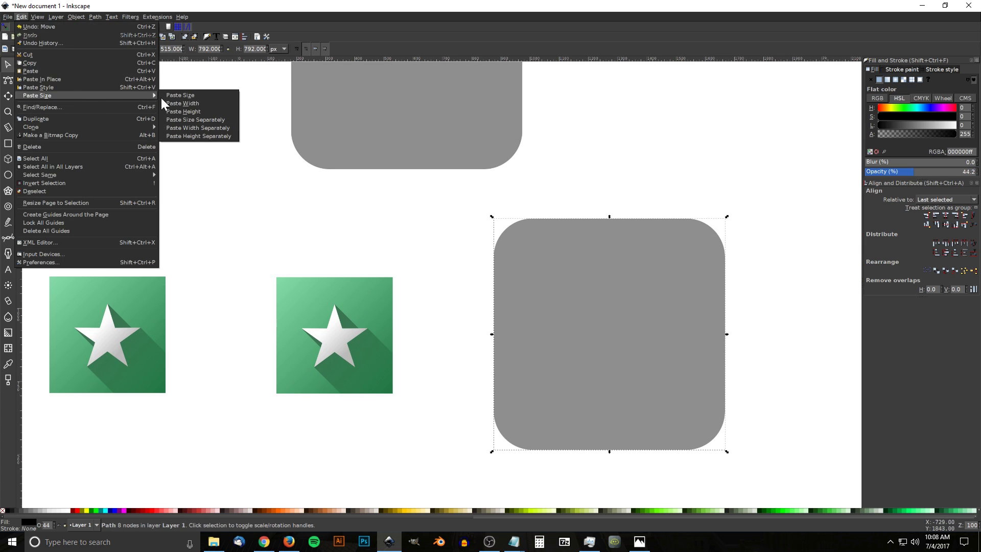
pyautogui.click(205, 97)
pyautogui.scroll(-2, 471, 327)
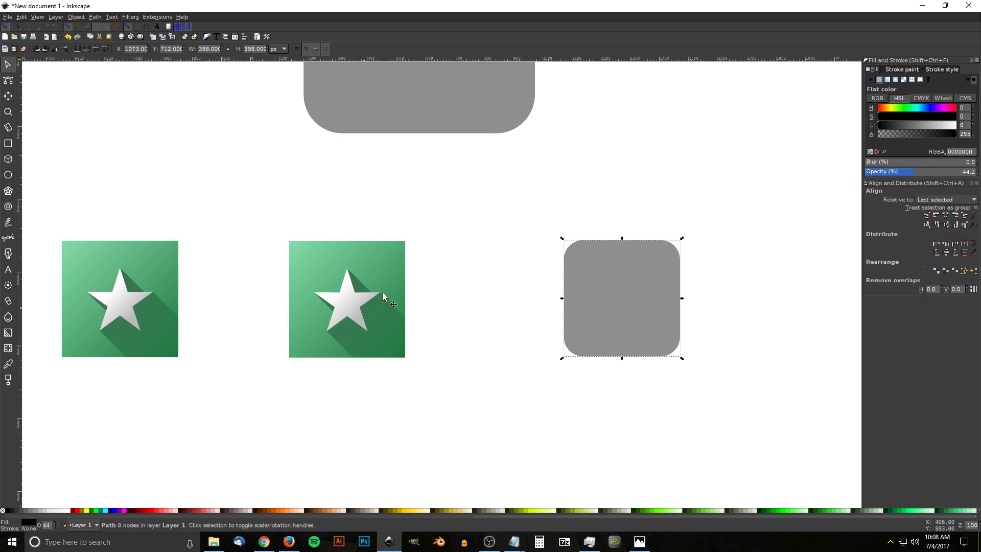
# Center the small grey rounded square horizontally and vertically on the middle icon's green background square.
pyautogui.scroll(1, 470, 318)
pyautogui.press('shift')
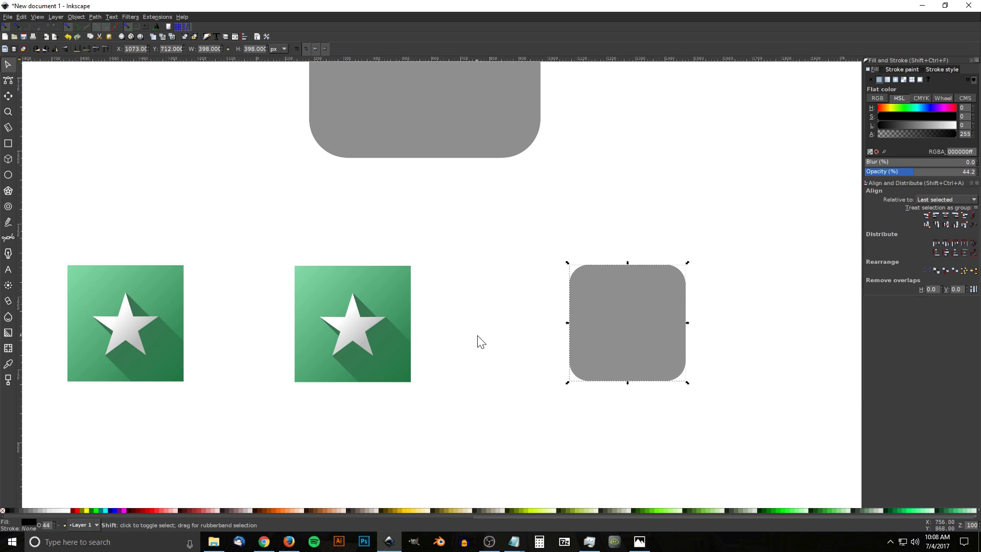
pyautogui.keyDown('shift'); pyautogui.click(340, 273); pyautogui.keyUp('shift')
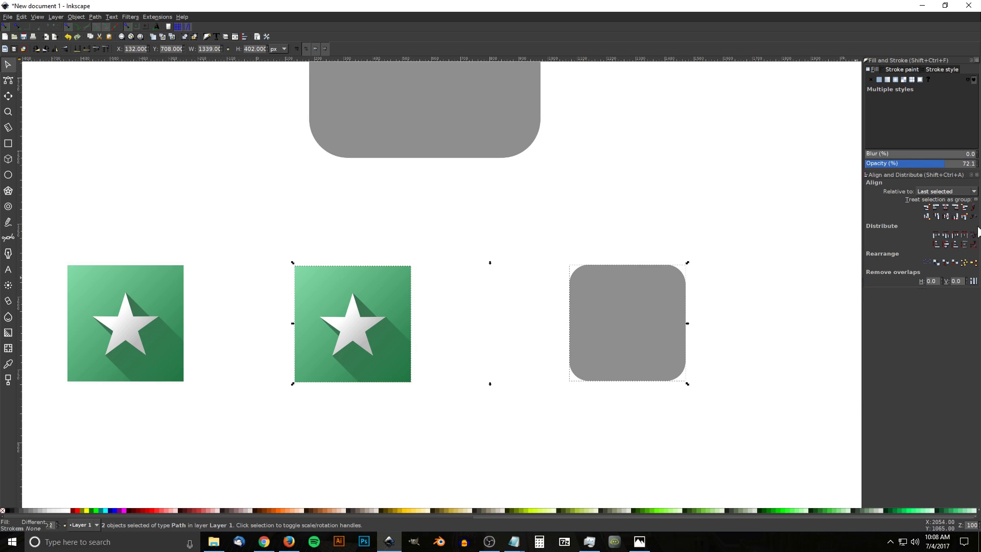
pyautogui.click(946, 207)
pyautogui.click(947, 218)
pyautogui.click(629, 245)
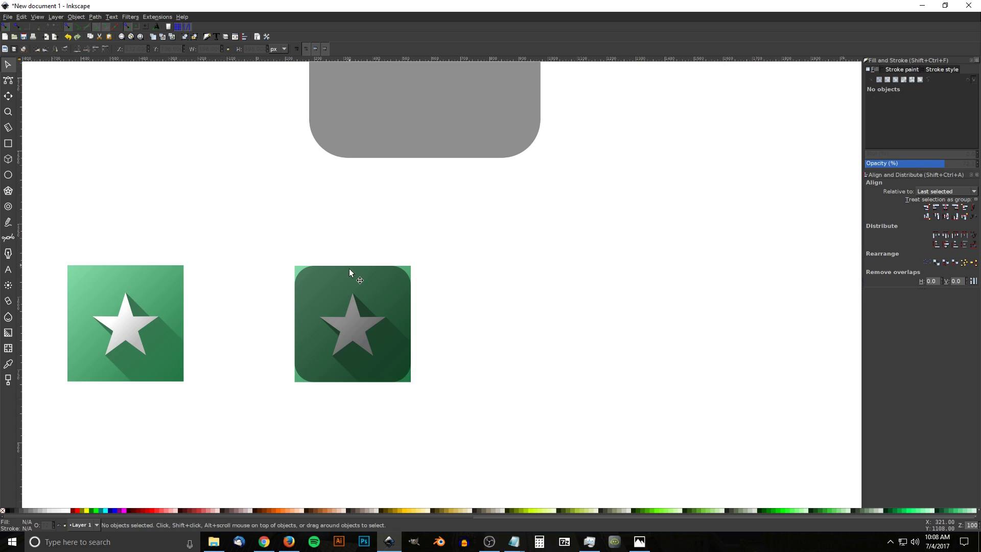
# Duplicate the small grey rounded square in place and intersect one copy with the green background square.
pyautogui.click(353, 287)
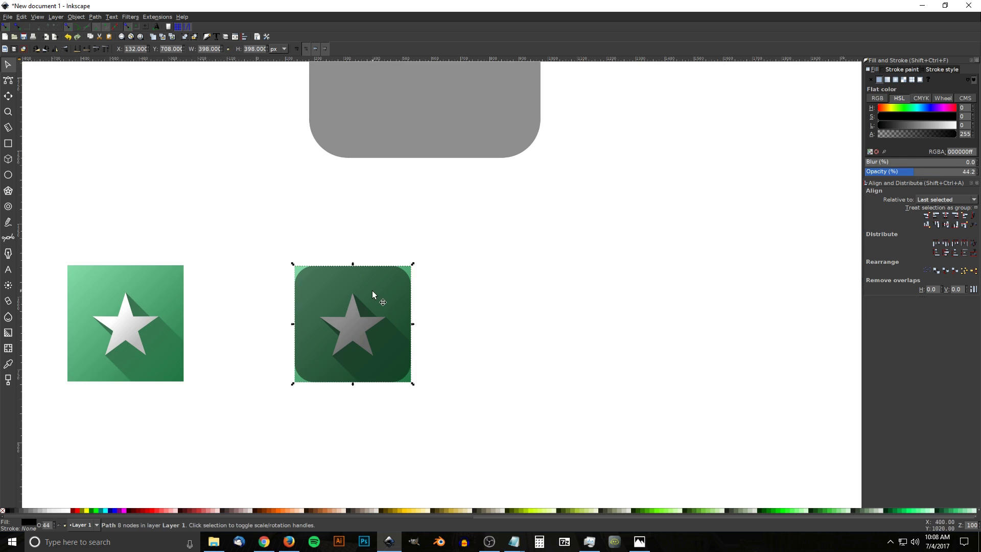
pyautogui.moveTo(372, 291); pyautogui.dragTo(514, 260)
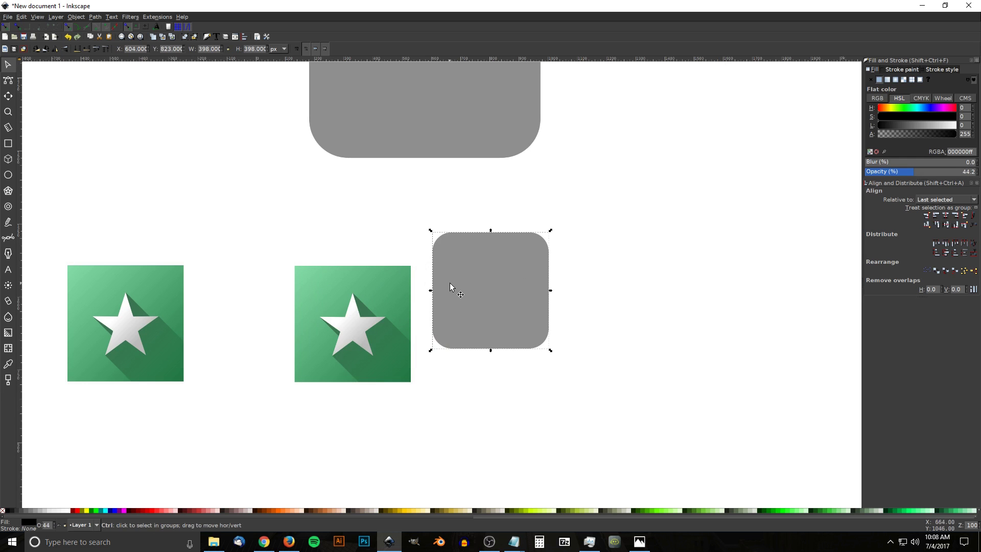
pyautogui.hotkey('ctrl', 'z')
pyautogui.hotkey('ctrl', 'd')
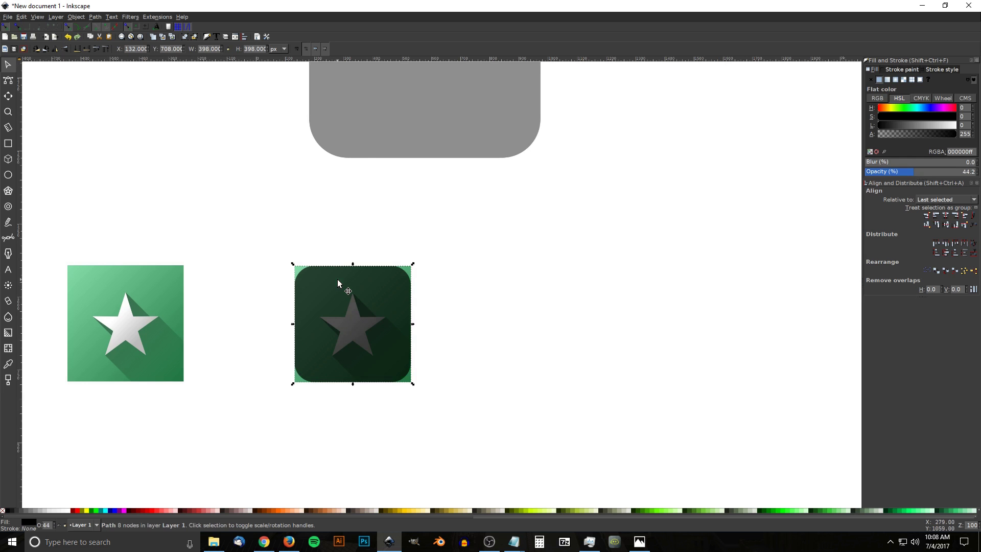
pyautogui.hscroll(-3, 358, 292)
pyautogui.keyDown('ctrl'); pyautogui.scroll(2, 371, 309); pyautogui.keyUp('ctrl')
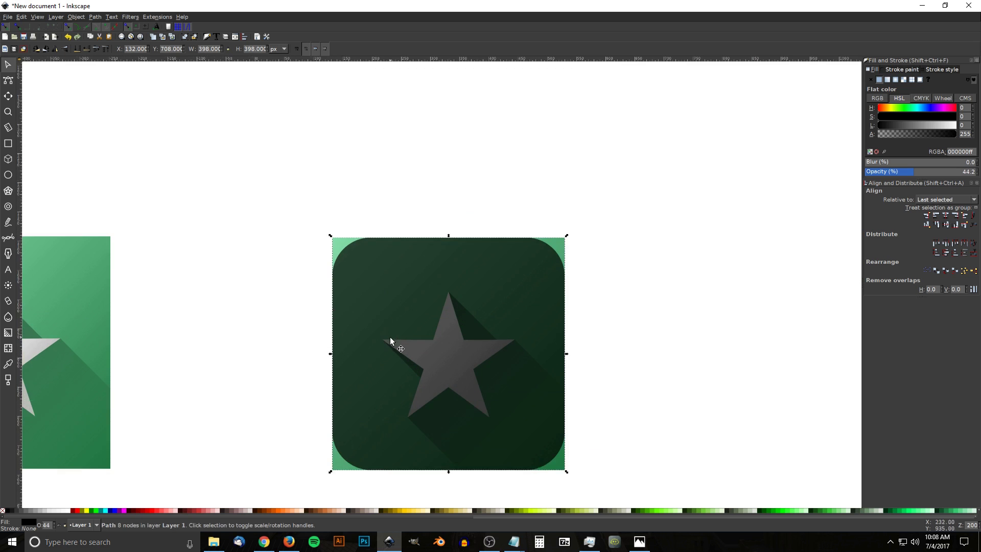
pyautogui.scroll(-2, 390, 336)
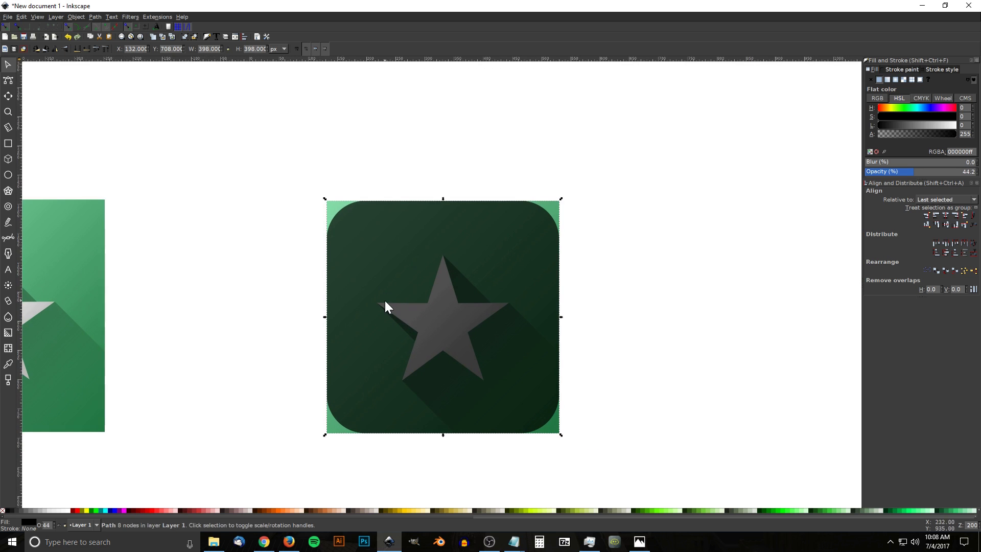
pyautogui.keyDown('shift'); pyautogui.click(329, 204); pyautogui.keyUp('shift')
pyautogui.click(95, 17)
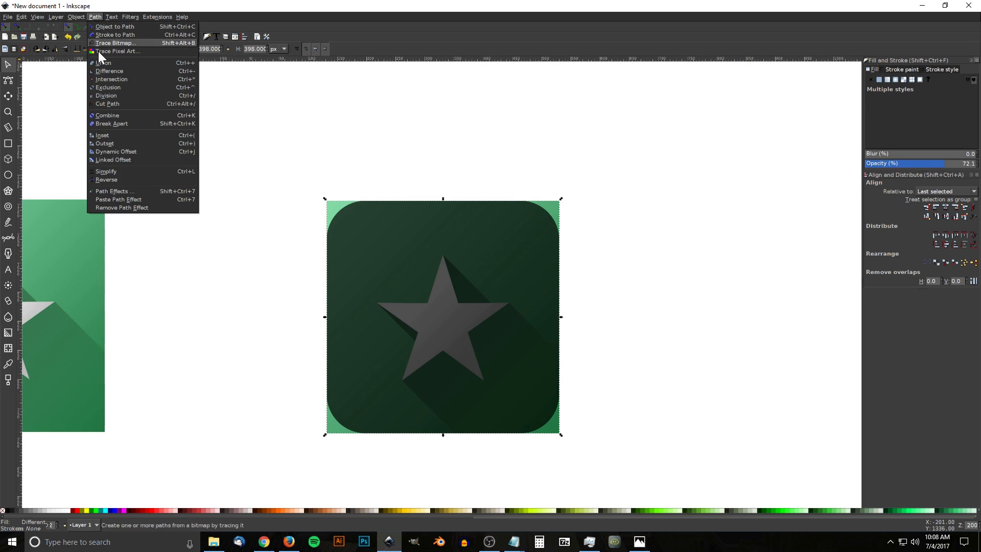
pyautogui.click(104, 82)
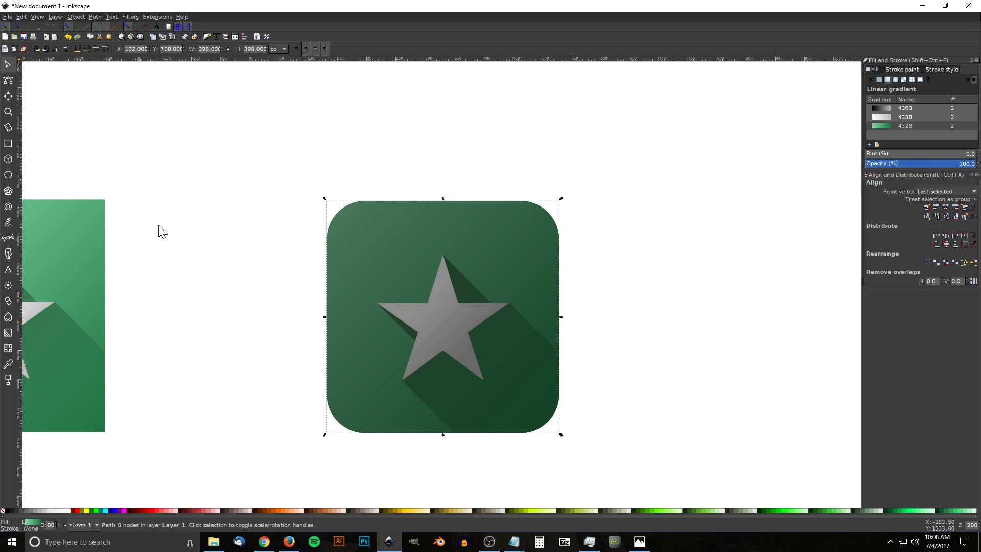
# Select the star's long shadow and inspect its lower-right corner node at the icon's rounded corner.
pyautogui.click(556, 433)
pyautogui.moveTo(553, 428); pyautogui.dragTo(706, 367)
pyautogui.hotkey('ctrl', 'z')
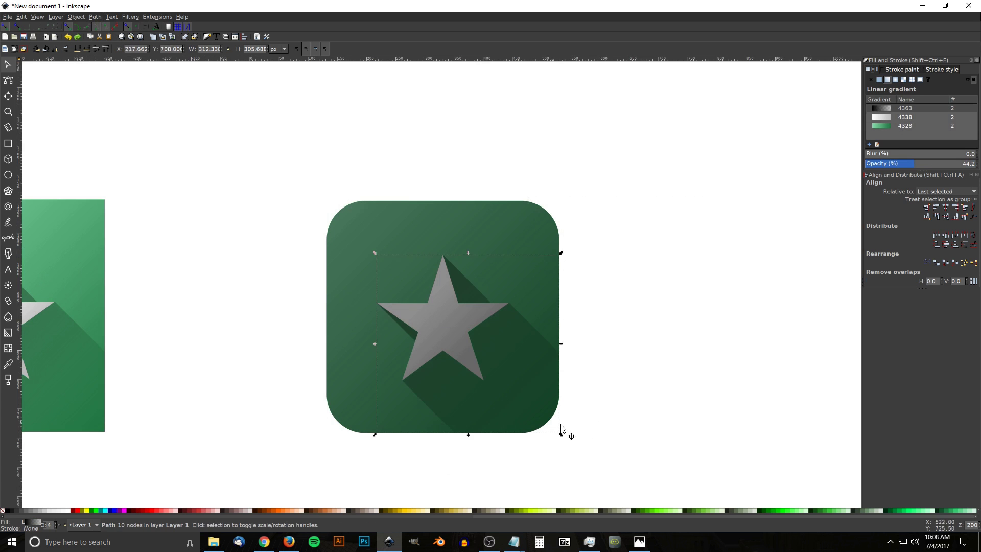
pyautogui.scroll(2, 552, 449)
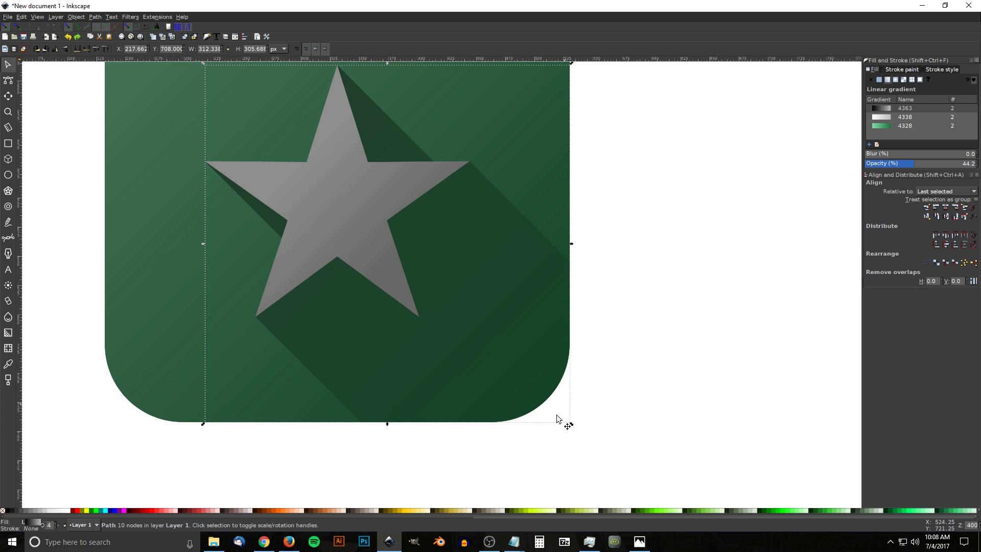
pyautogui.click(8, 81)
pyautogui.moveTo(601, 374); pyautogui.dragTo(570, 423)
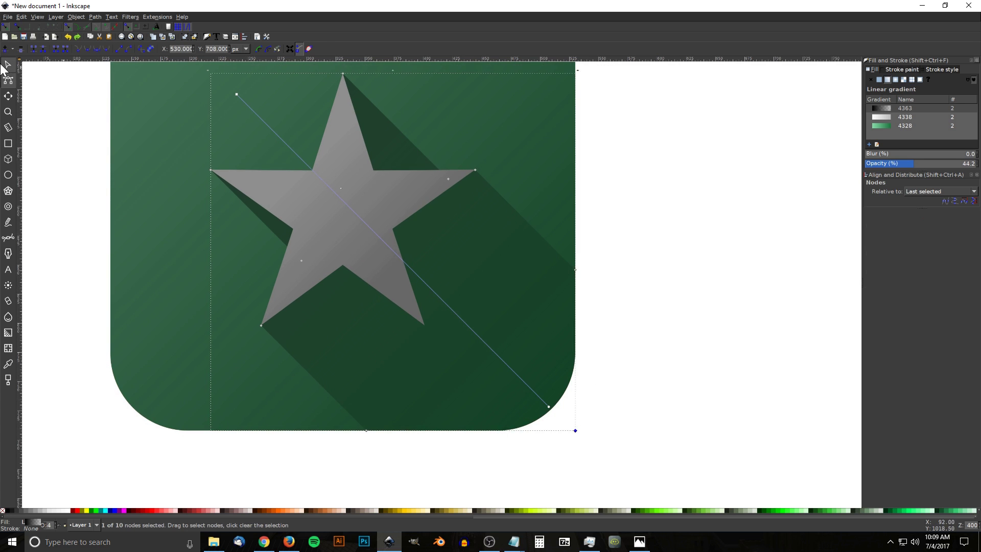
pyautogui.click(8, 65)
# Trim the long shadow to the icon's rounded outline using Intersection with the remaining grey rounded square.
pyautogui.keyDown('shift'); pyautogui.click(618, 334); pyautogui.keyUp('shift')
pyautogui.scroll(4, 578, 164)
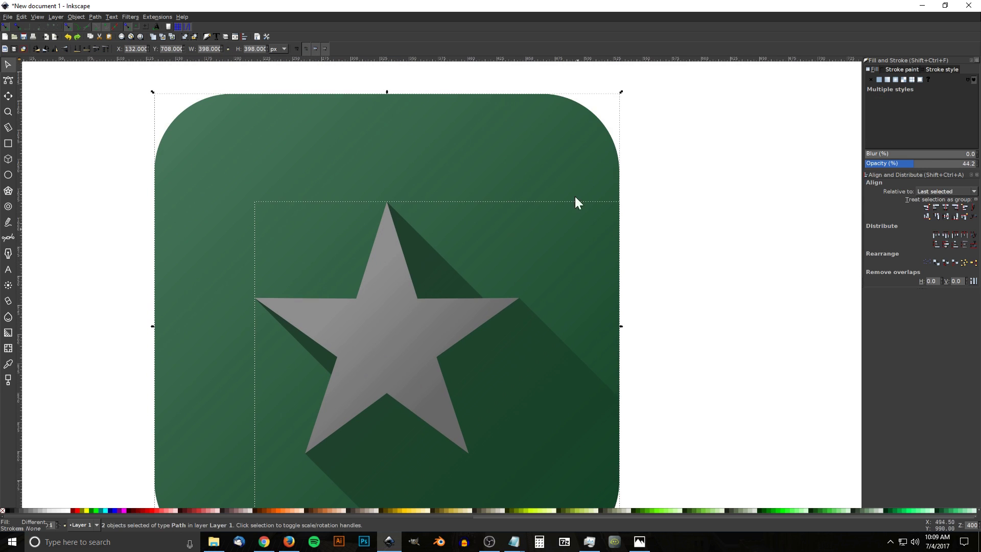
pyautogui.click(77, 16)
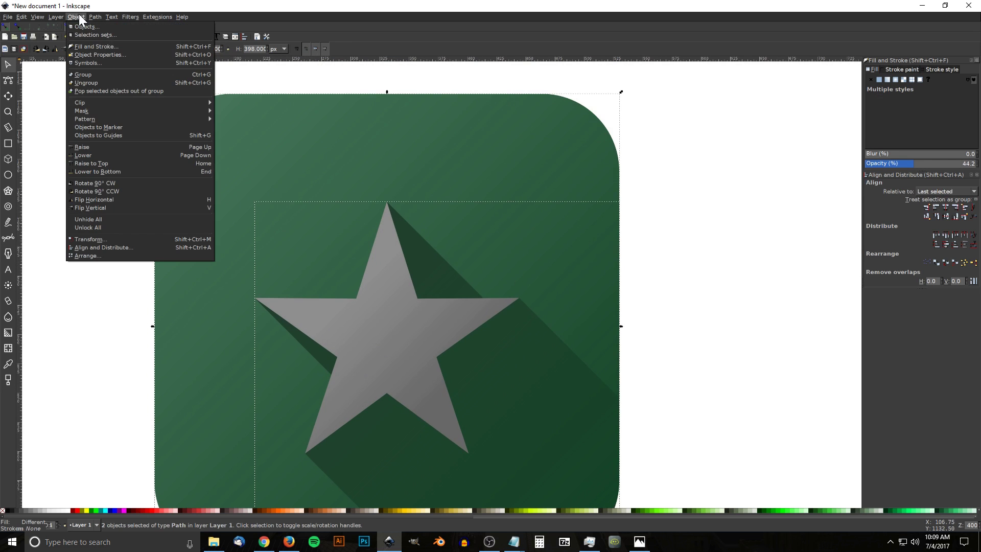
pyautogui.moveTo(93, 17)
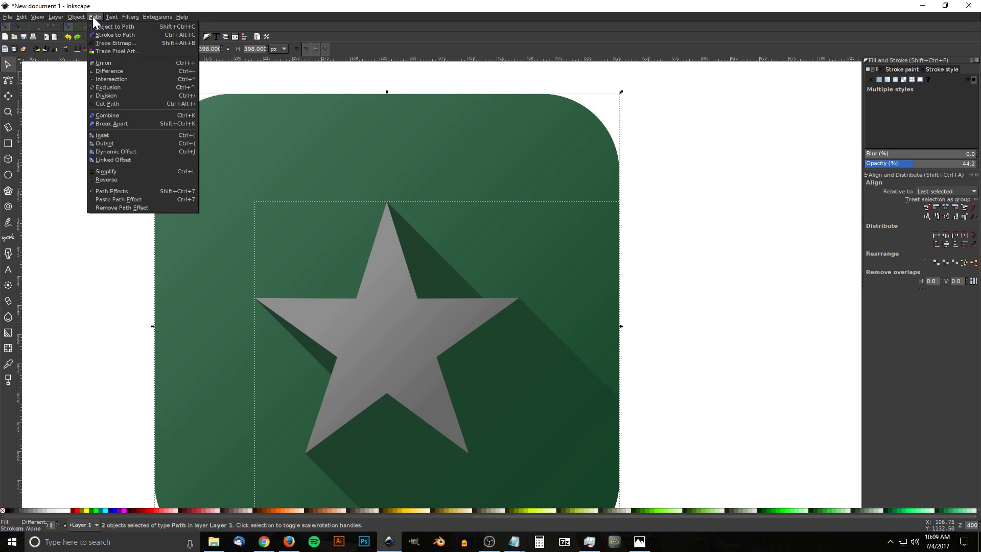
pyautogui.click(102, 69)
pyautogui.hotkey('ctrl', 'z')
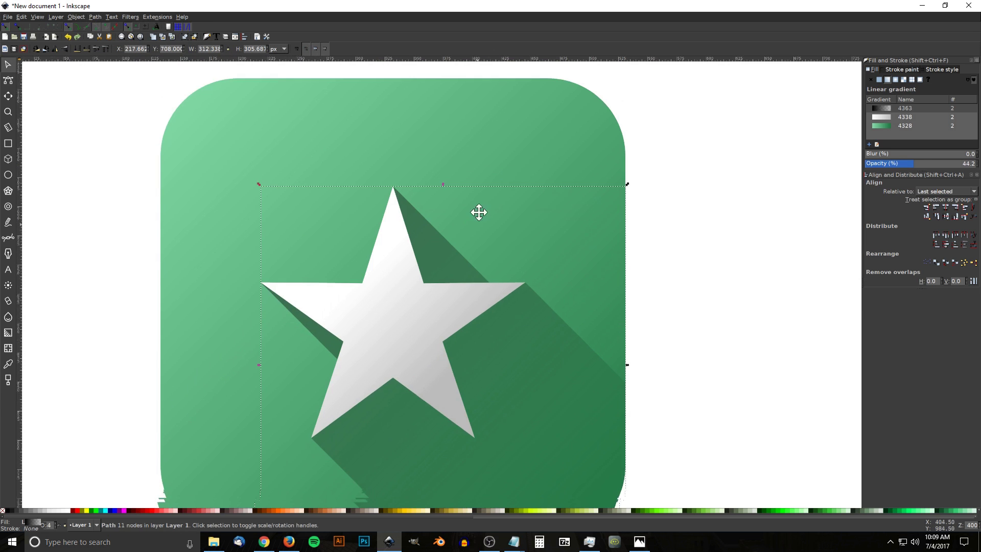
# Group the three parts of the rounded star icon, and group the parts of the square star icon separately.
pyautogui.scroll(-3, 435, 182)
pyautogui.hscroll(2, 435, 183)
pyautogui.press('1')
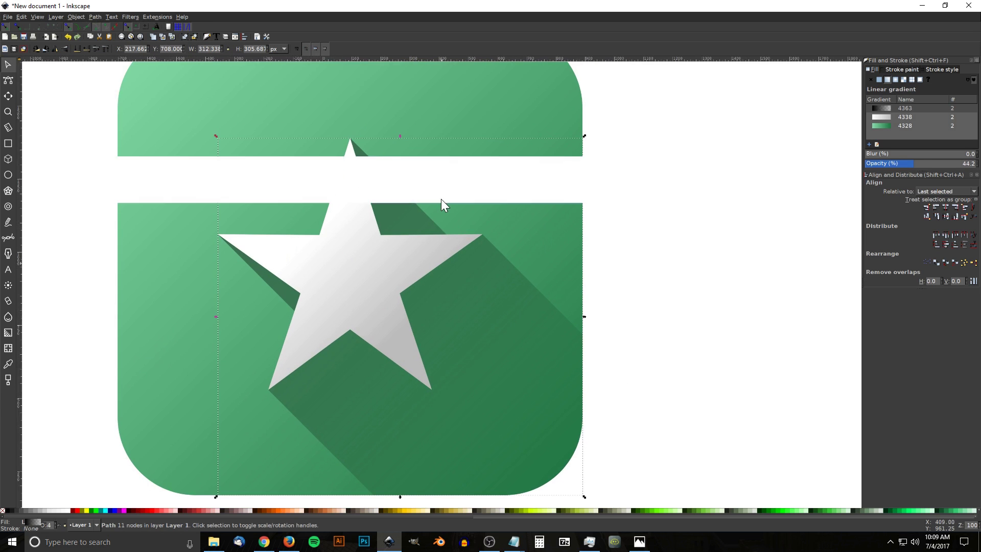
pyautogui.scroll(1, 460, 234)
pyautogui.hscroll(1, 460, 234)
pyautogui.moveTo(574, 416); pyautogui.dragTo(299, 199)
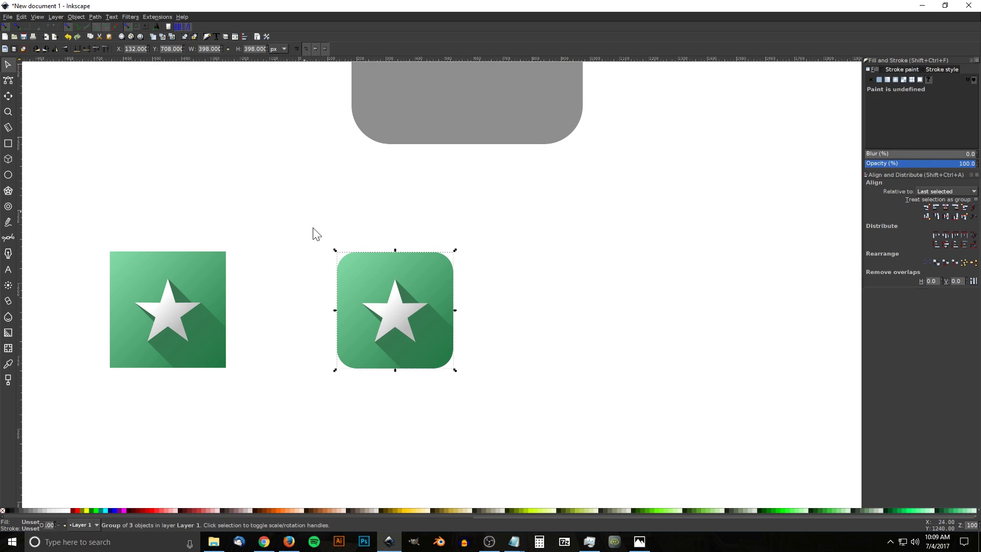
pyautogui.scroll(-3, 313, 229)
pyautogui.hscroll(-4, 313, 229)
pyautogui.moveTo(374, 378); pyautogui.dragTo(99, 107)
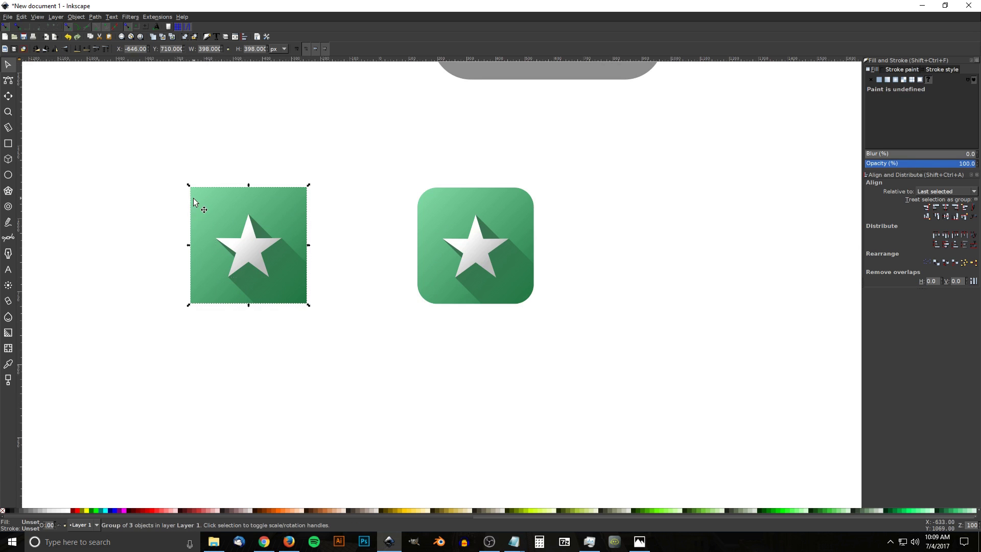
# Move the grouped square and rounded star icons upward on the canvas, keeping them side by side.
pyautogui.moveTo(276, 243); pyautogui.dragTo(245, 208)
pyautogui.moveTo(509, 278); pyautogui.dragTo(489, 242)
pyautogui.moveTo(219, 203); pyautogui.dragTo(236, 220)
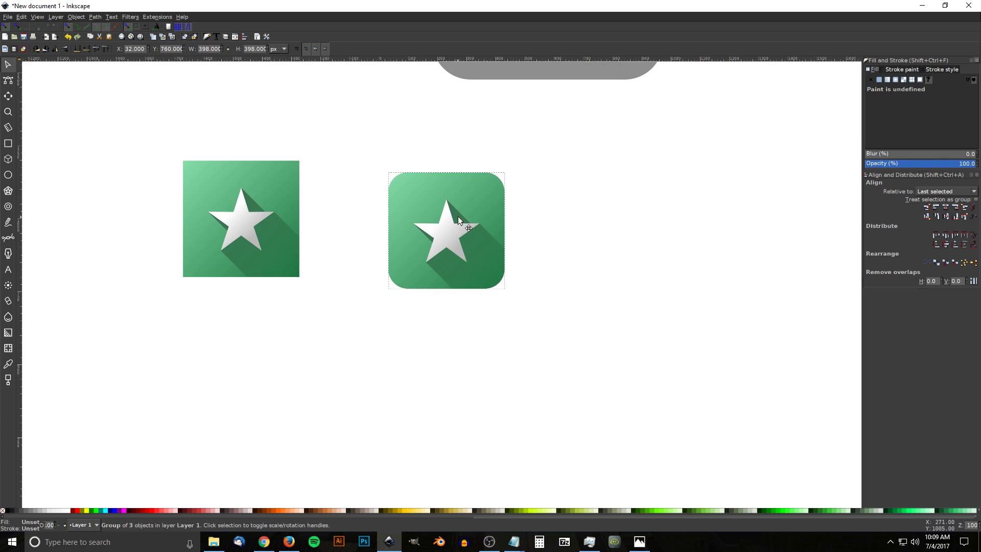
pyautogui.moveTo(453, 250); pyautogui.dragTo(502, 186)
pyautogui.moveTo(251, 234); pyautogui.dragTo(262, 201)
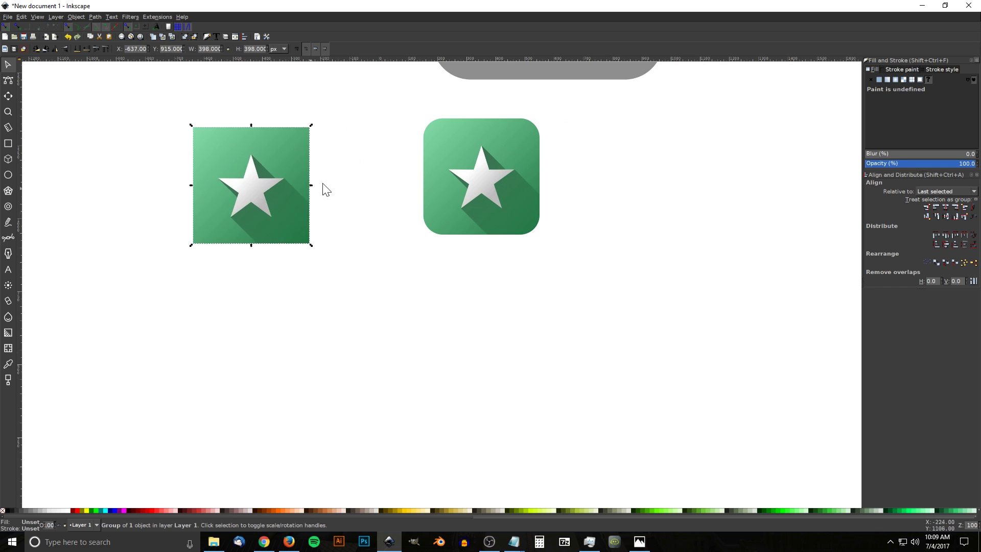
# Move the large grey rounded square farther up and bring the two star icons closer together.
pyautogui.scroll(5, 419, 190)
pyautogui.click(496, 159)
pyautogui.moveTo(514, 339); pyautogui.dragTo(515, 305)
pyautogui.scroll(-8, 624, 351)
pyautogui.moveTo(508, 148); pyautogui.dragTo(469, 195)
pyautogui.moveTo(287, 173)
pyautogui.mouseDown()
pyautogui.moveTo(283, 195)
pyautogui.moveTo(281, 187)
pyautogui.mouseUp()
pyautogui.moveTo(433, 164)
pyautogui.mouseDown()
pyautogui.moveTo(436, 185)
pyautogui.moveTo(434, 175)
pyautogui.mouseUp()
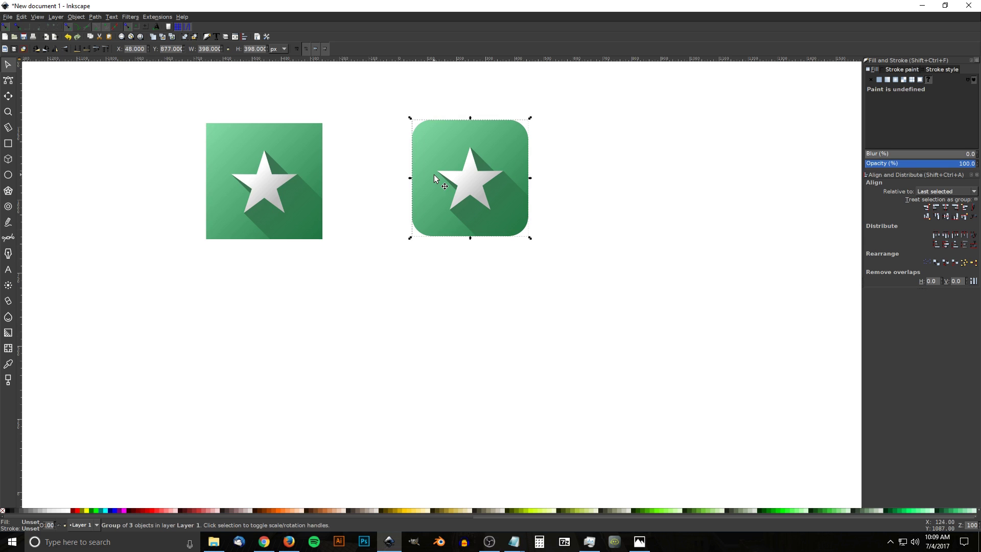
# Switch to Chrome, close the app icon image search, and view the icon size charts in AppIconStyleGuide.pdf.
pyautogui.click(264, 542)
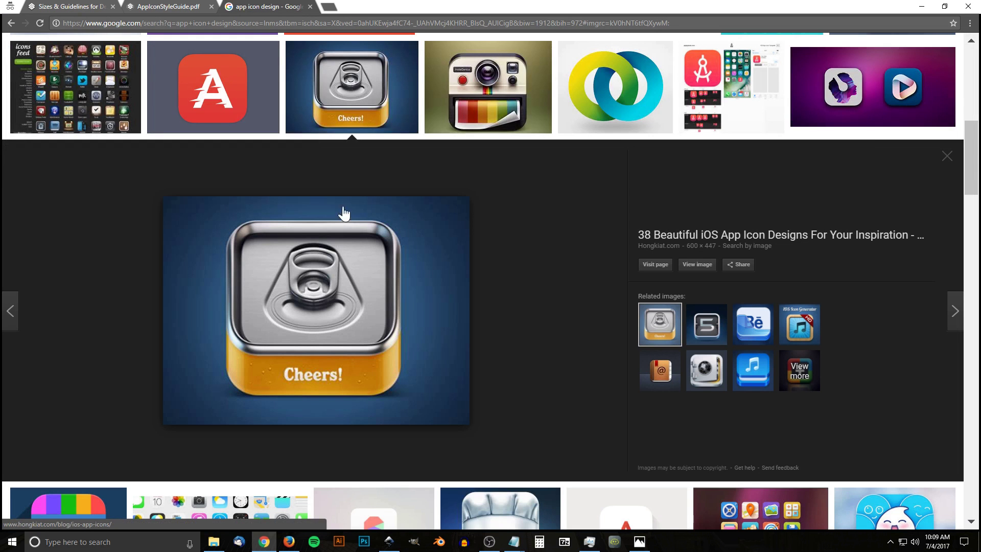
pyautogui.click(310, 6)
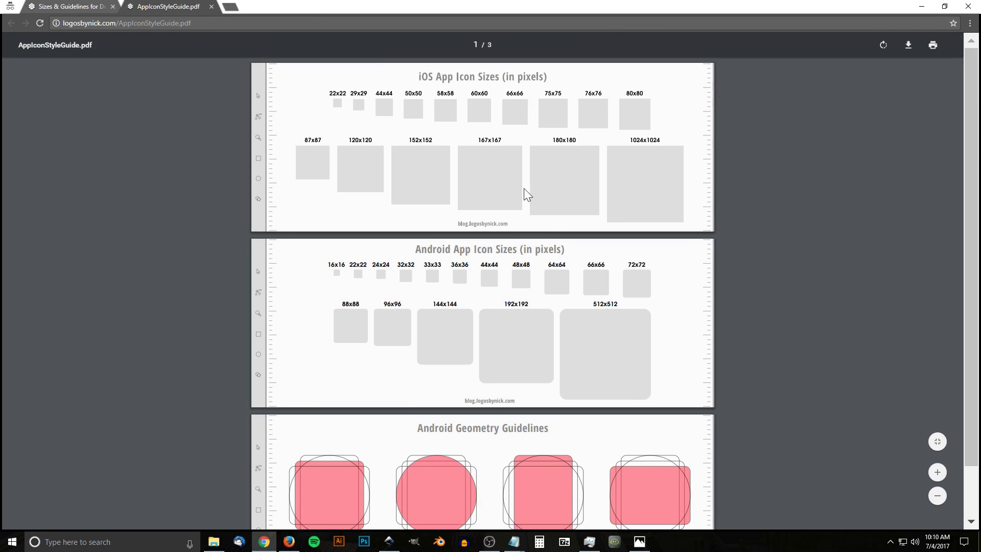
pyautogui.scroll(-1, 544, 241)
pyautogui.scroll(1, 555, 286)
# Examine the design advice and the iOS and Android icon size sections in the app icon guidelines article.
pyautogui.click(77, 7)
pyautogui.scroll(-8, 565, 239)
pyautogui.scroll(-20, 511, 238)
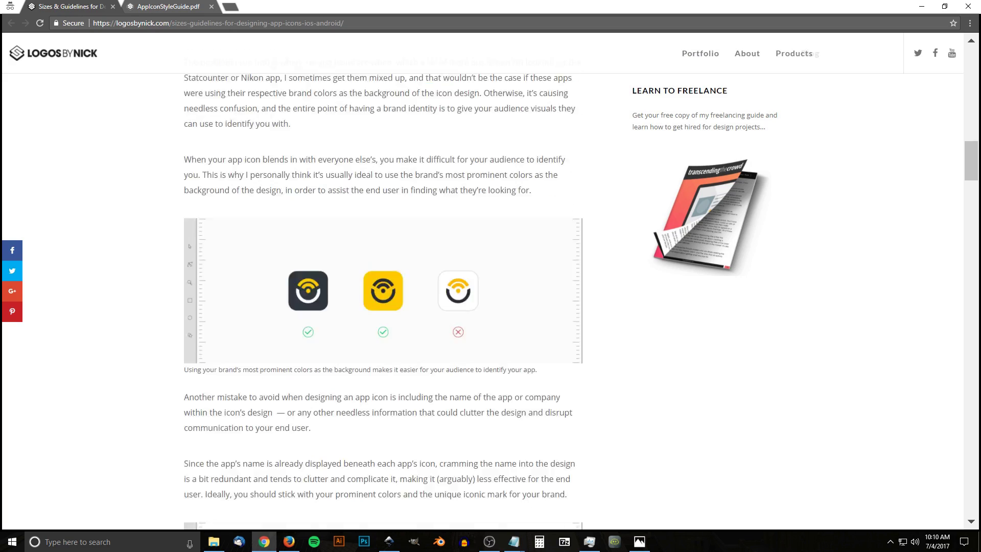
pyautogui.scroll(-15, 422, 239)
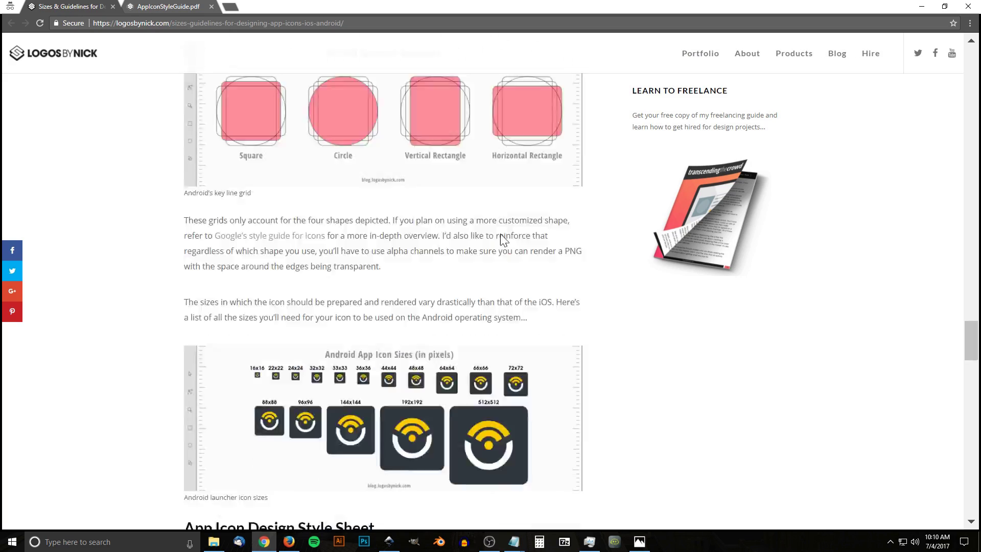
pyautogui.scroll(12, 421, 240)
pyautogui.scroll(15, 422, 240)
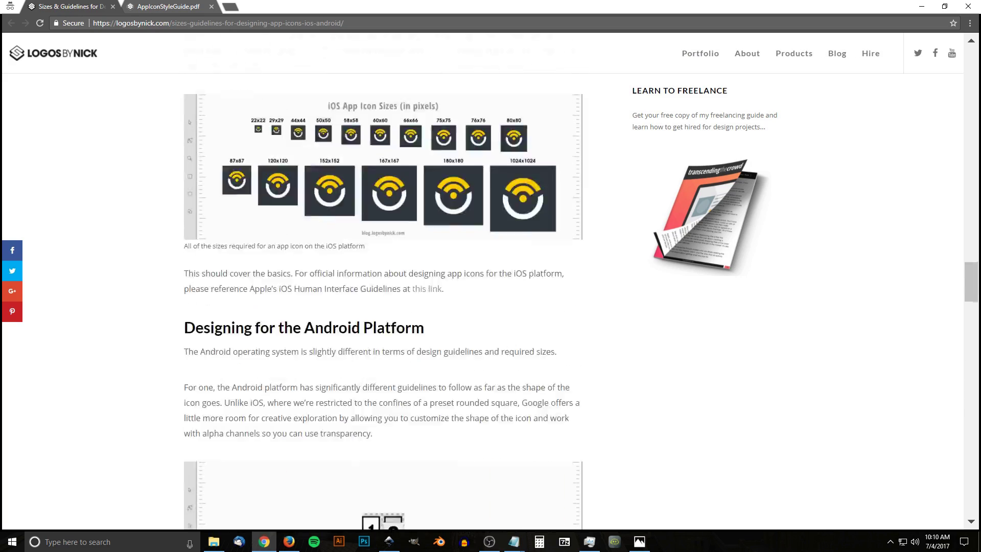
# Return to AppIconStyleGuide.pdf and review its iOS and Android icon sizes.
pyautogui.click(173, 7)
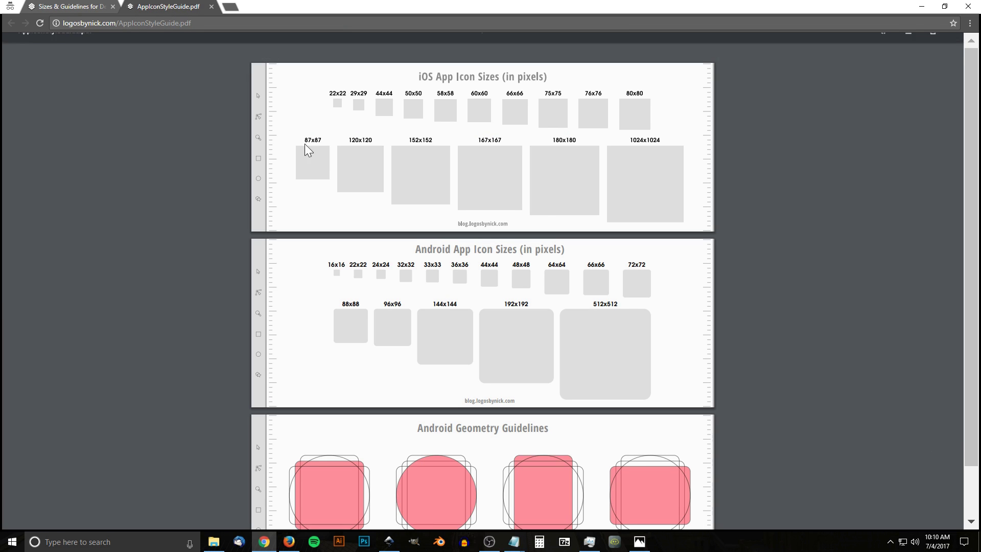
pyautogui.scroll(-1, 510, 226)
pyautogui.scroll(1, 510, 225)
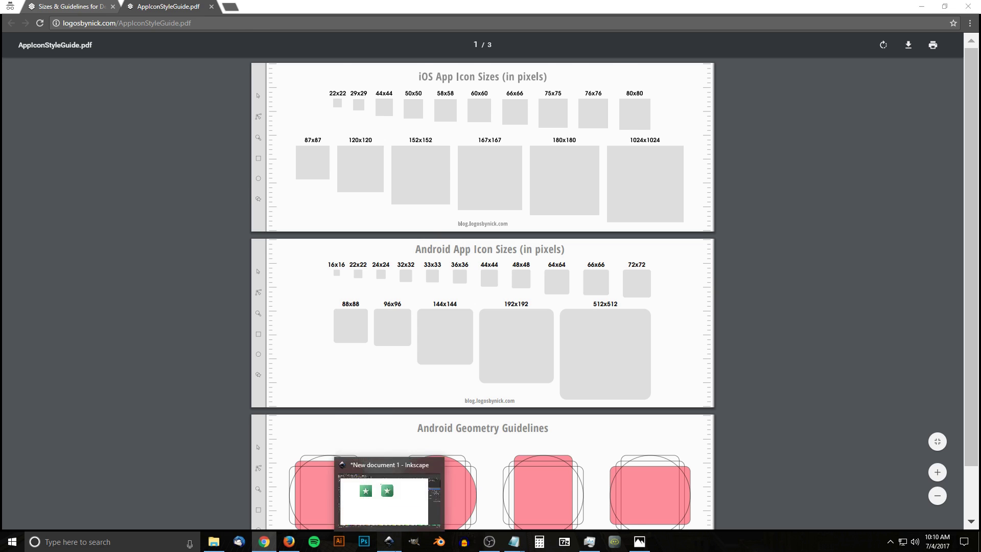
# Switch to Inkscape, shift the square star icon farther left and place the rounded star icon below it.
pyautogui.click(389, 541)
pyautogui.scroll(1, 567, 251)
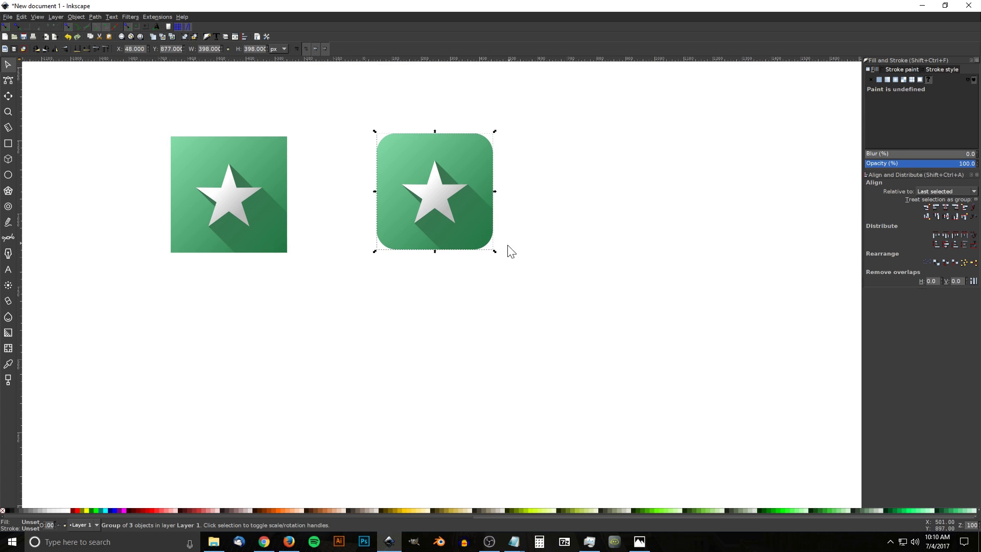
pyautogui.moveTo(467, 285); pyautogui.dragTo(526, 202)
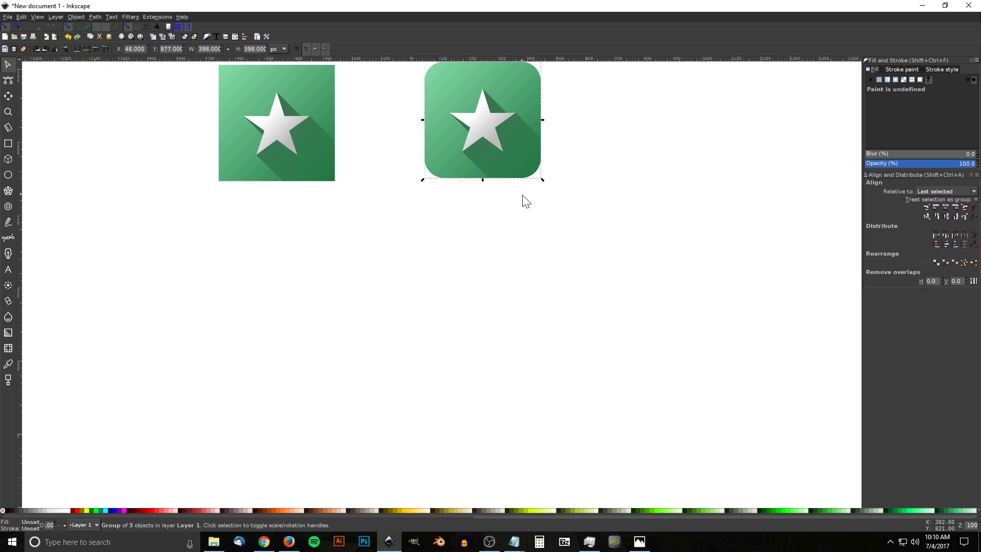
pyautogui.moveTo(276, 121); pyautogui.dragTo(198, 120)
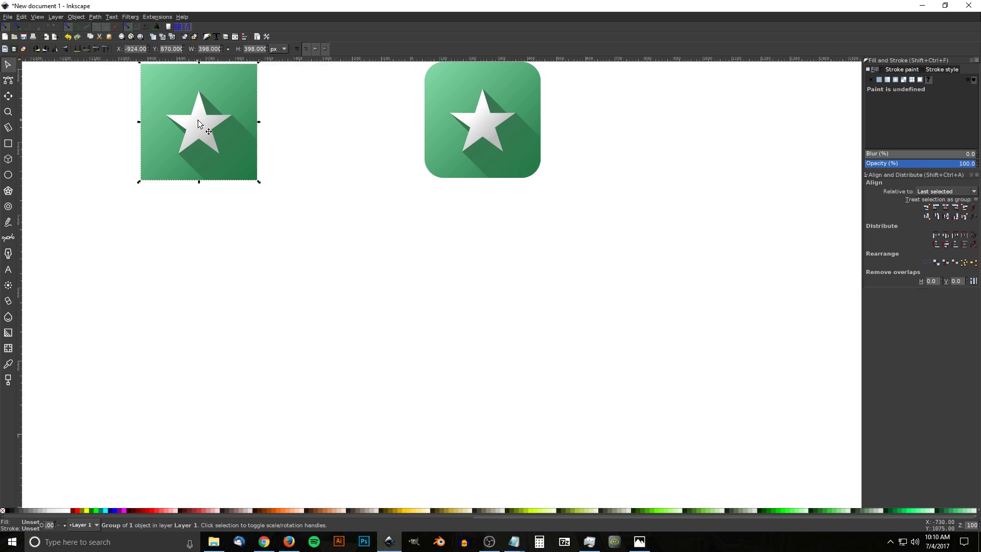
pyautogui.moveTo(499, 123); pyautogui.dragTo(438, 290)
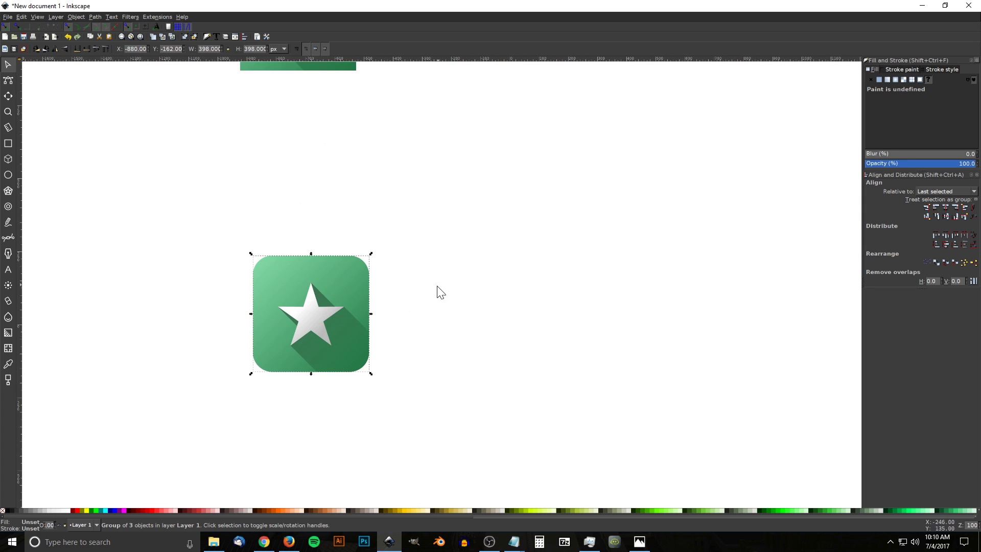
# Check the Android sizes in AppIconStyleGuide.pdf in Chrome, and resize the rounded icon in Inkscape to 512 px square with locked proportions.
pyautogui.click(228, 47)
pyautogui.click(270, 550)
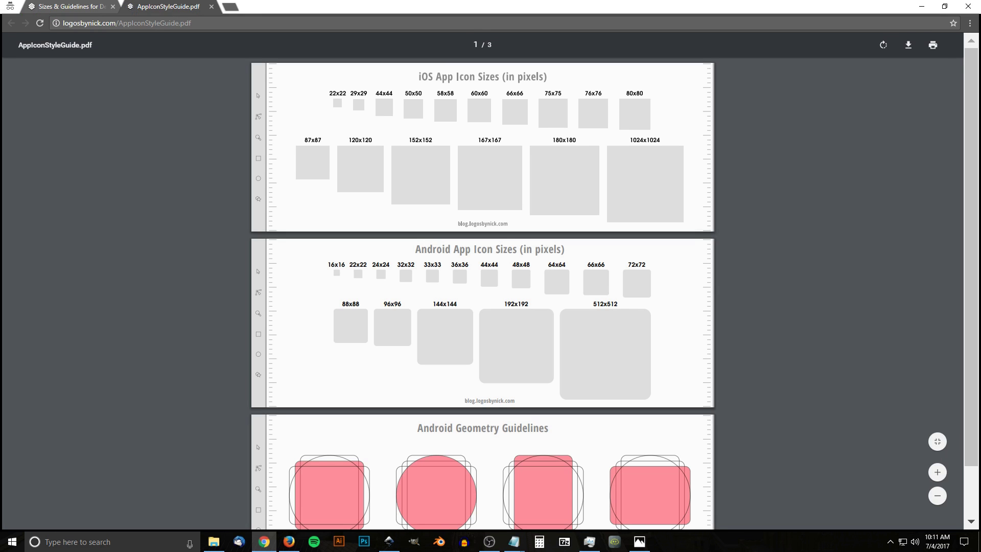
pyautogui.click(388, 542)
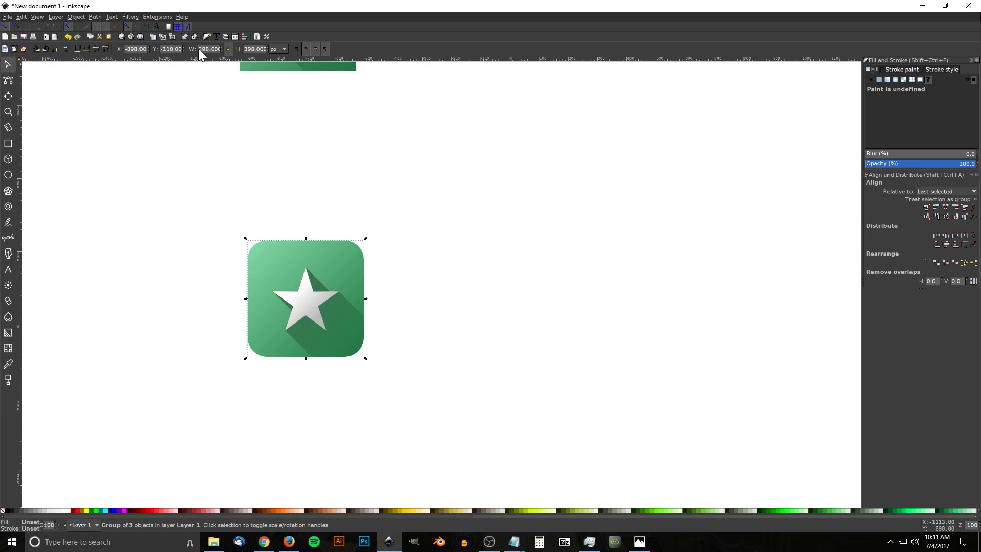
pyautogui.write('512')
pyautogui.press('Return')
pyautogui.moveTo(330, 268); pyautogui.dragTo(272, 263)
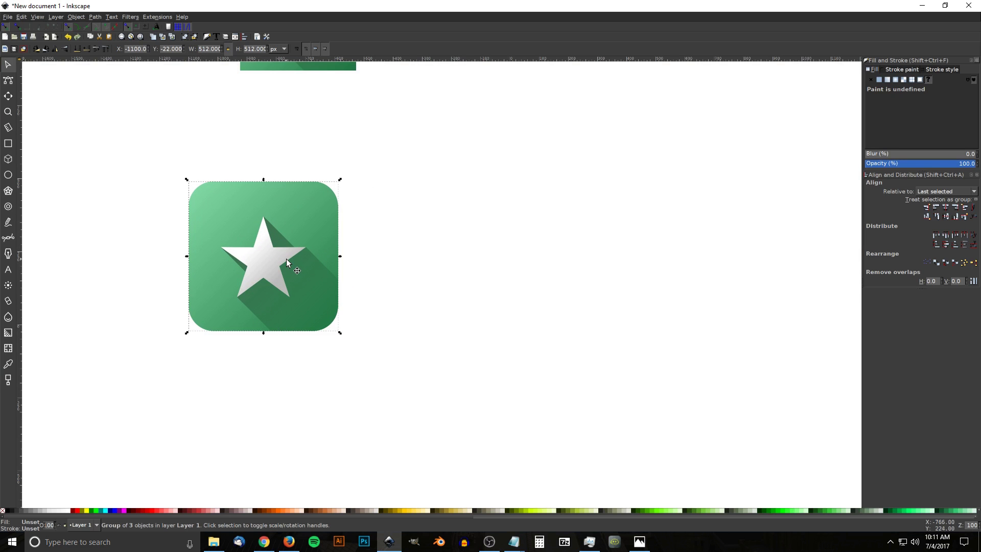
# Duplicate the 512 px rounded icon, place the copy to its right and resize it to 192 px square per the guide.
pyautogui.hotkey('ctrl', 'd')
pyautogui.moveTo(244, 270); pyautogui.dragTo(412, 256)
pyautogui.click(264, 543)
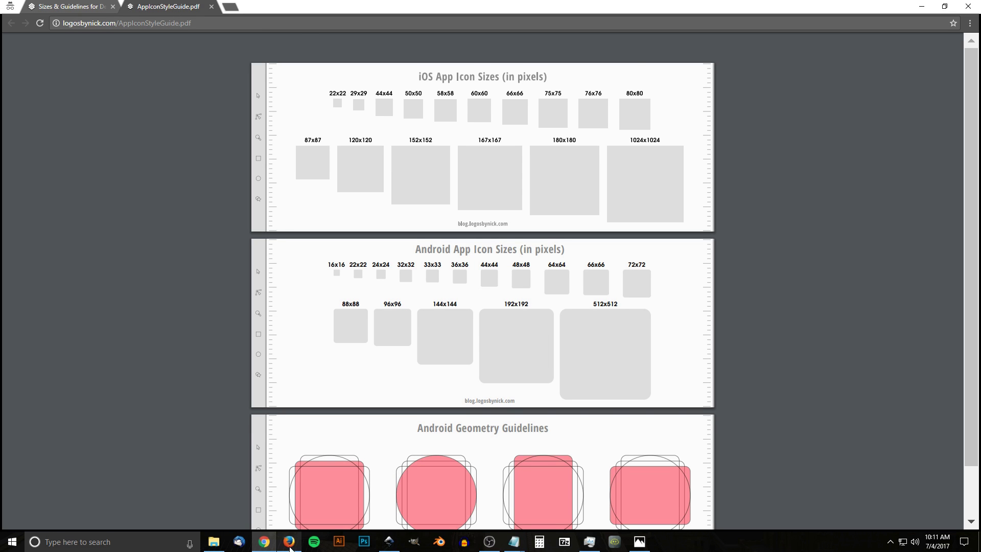
pyautogui.click(389, 542)
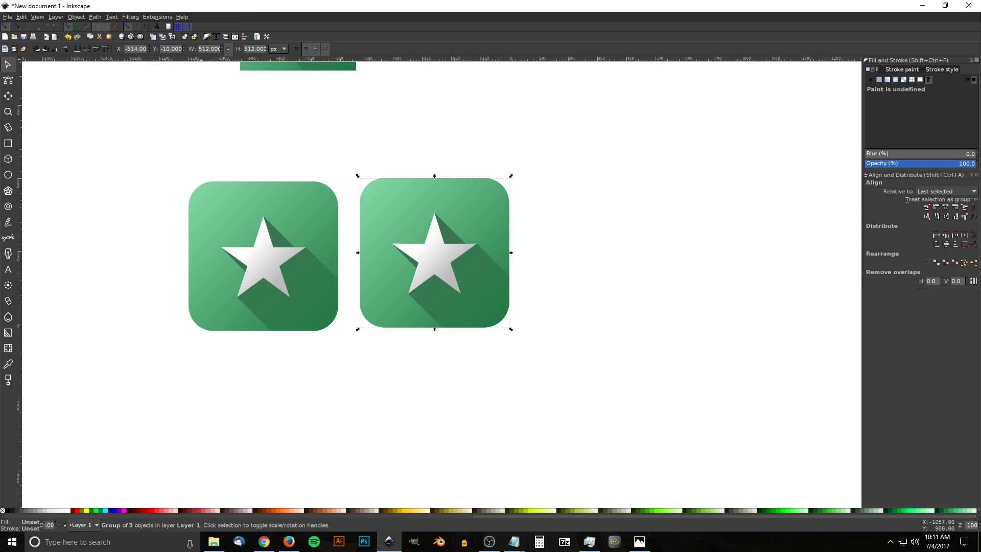
pyautogui.write('192')
pyautogui.press('Return')
pyautogui.hotkey('ctrl', 'z')
pyautogui.write('192')
pyautogui.press('Return')
pyautogui.moveTo(387, 320); pyautogui.dragTo(412, 281)
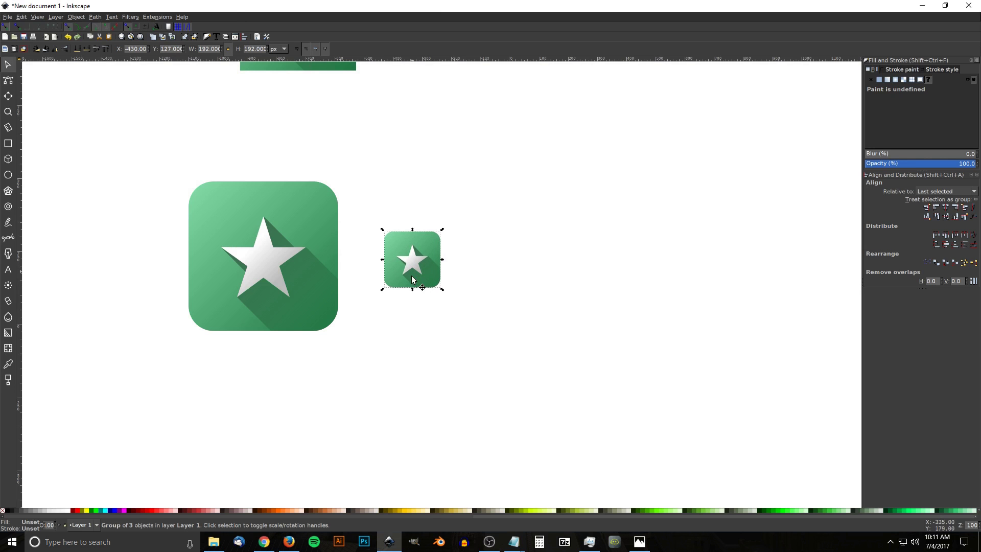
# Copy the 192 px rounded icon, place the copy to its right and resize it to 144 px square per the guide.
pyautogui.click(263, 541)
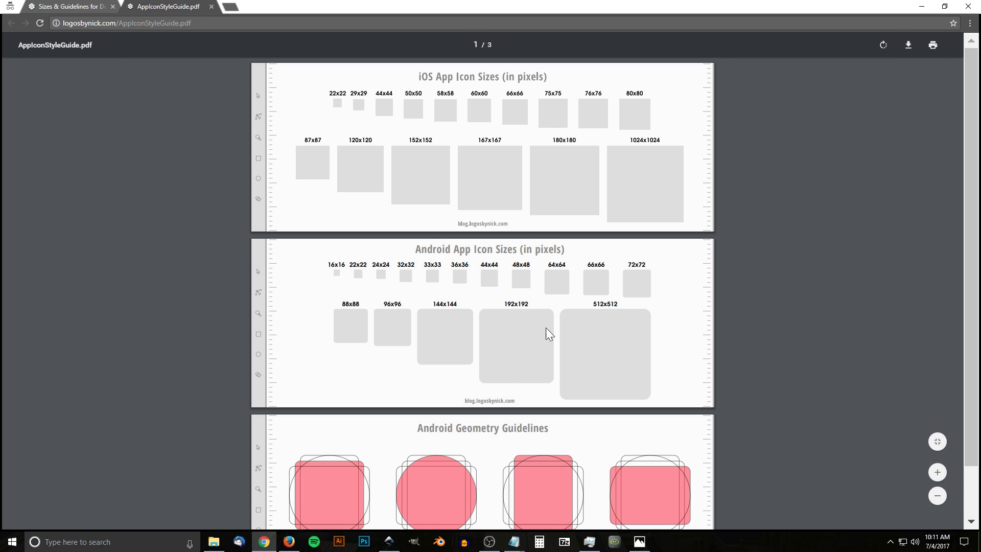
pyautogui.click(390, 542)
pyautogui.moveTo(397, 273); pyautogui.dragTo(393, 271)
pyautogui.hotkey('ctrl', 'c')
pyautogui.hotkey('ctrl', 'v')
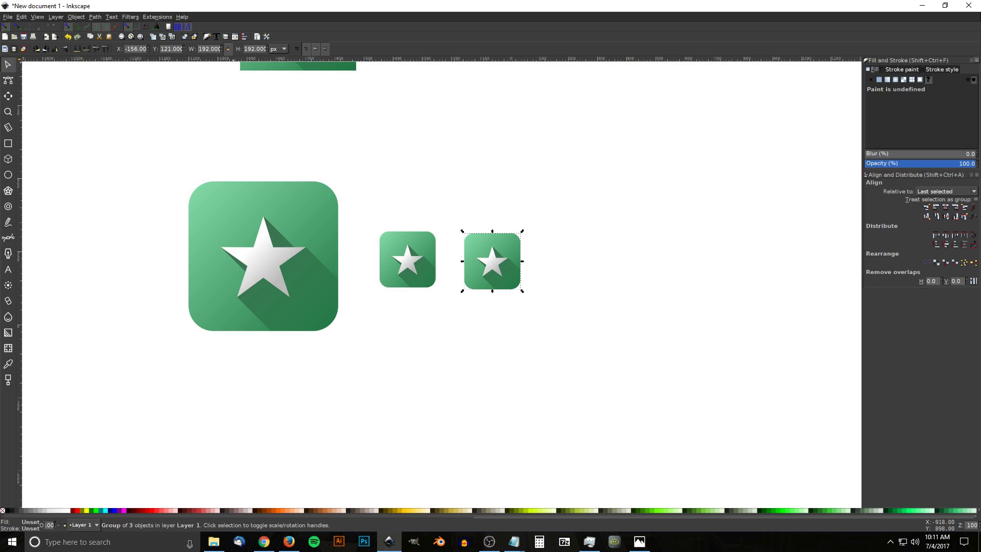
pyautogui.write('144')
pyautogui.press('Return')
pyautogui.moveTo(492, 261); pyautogui.dragTo(468, 293)
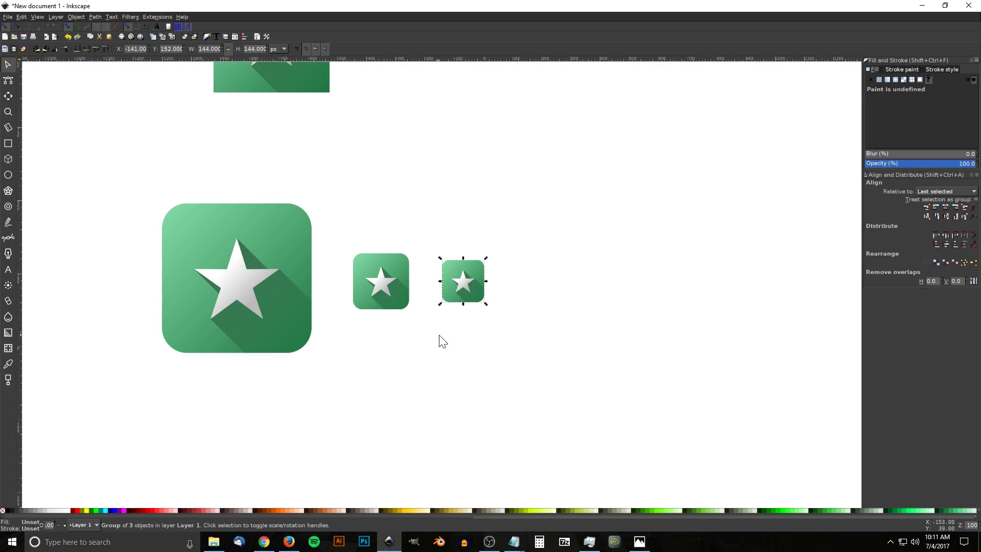
# Glance at the size guide in Chrome and make two progressively smaller copies right of Inkscape's square star icon, the smallest about 82 px.
pyautogui.click(264, 541)
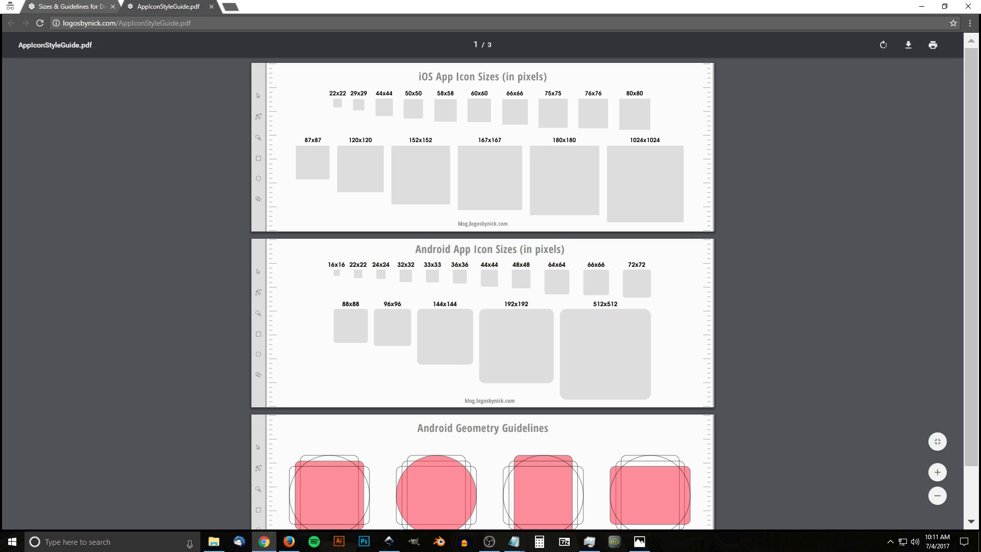
pyautogui.click(392, 543)
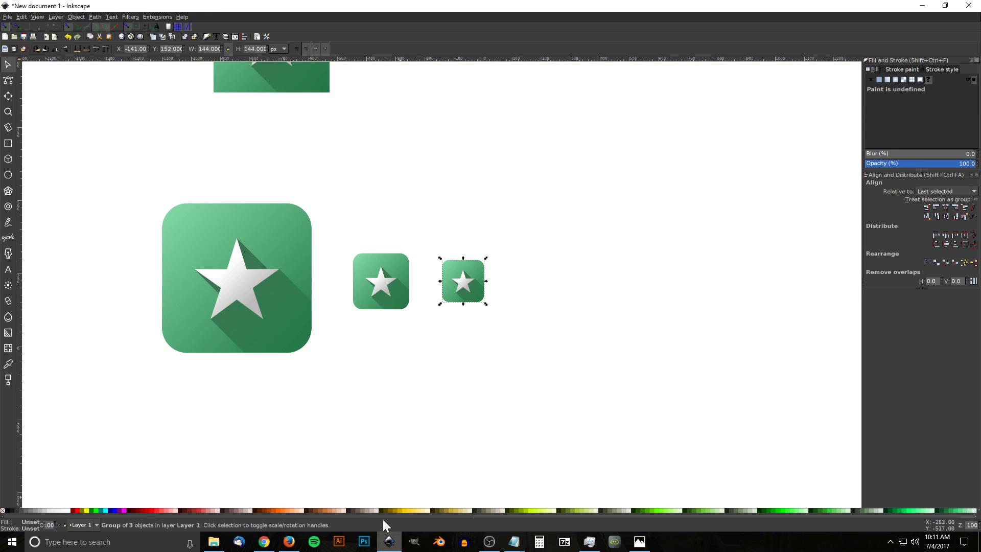
pyautogui.scroll(5, 478, 350)
pyautogui.moveTo(345, 157); pyautogui.dragTo(519, 193)
pyautogui.hotkey('ctrl', 'd')
pyautogui.hotkey('ctrl', 'd')
pyautogui.press('Escape')
pyautogui.moveTo(515, 294); pyautogui.dragTo(491, 215)
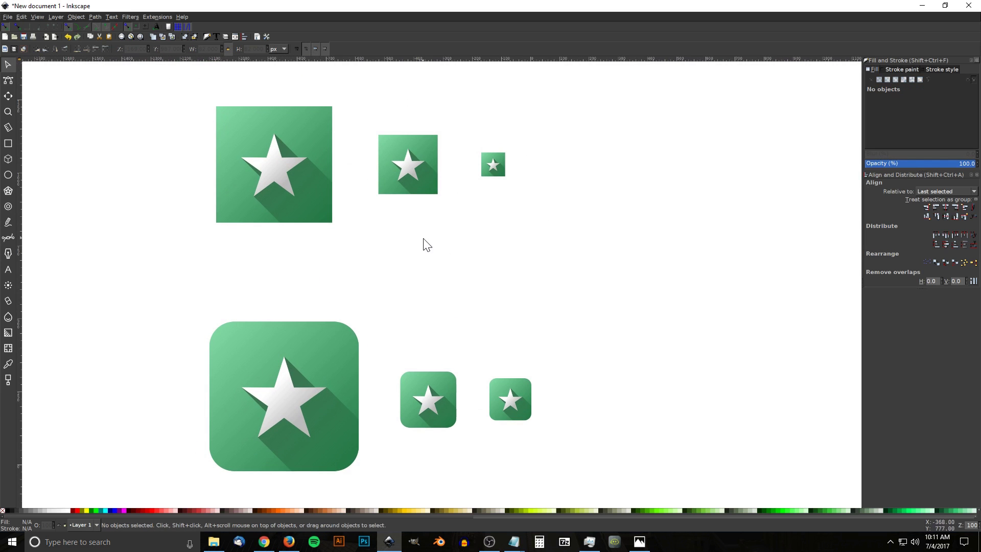
pyautogui.moveTo(477, 276)
pyautogui.mouseDown()
pyautogui.moveTo(460, 269)
pyautogui.moveTo(464, 297)
pyautogui.mouseUp()
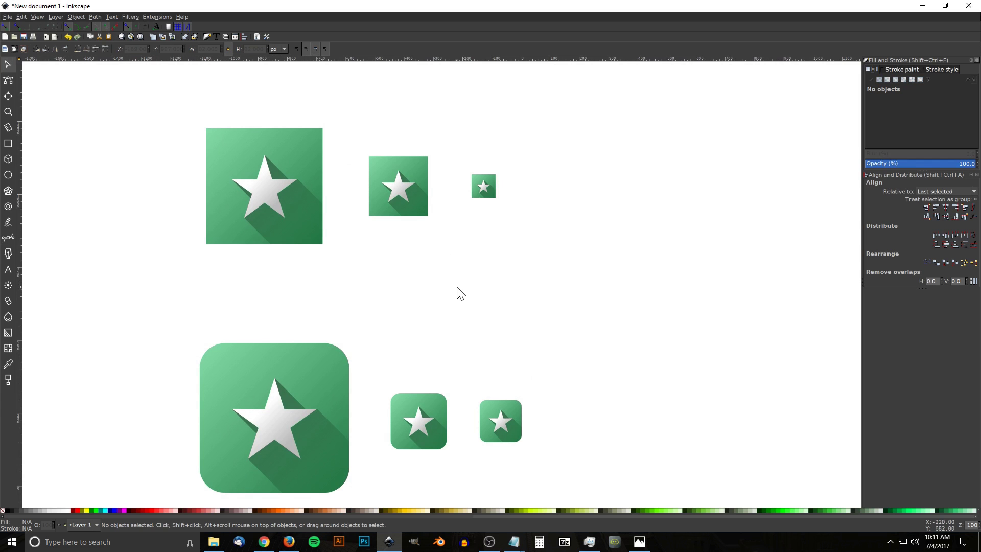
pyautogui.click(251, 166)
pyautogui.click(395, 169)
pyautogui.click(492, 191)
pyautogui.click(399, 194)
pyautogui.click(484, 185)
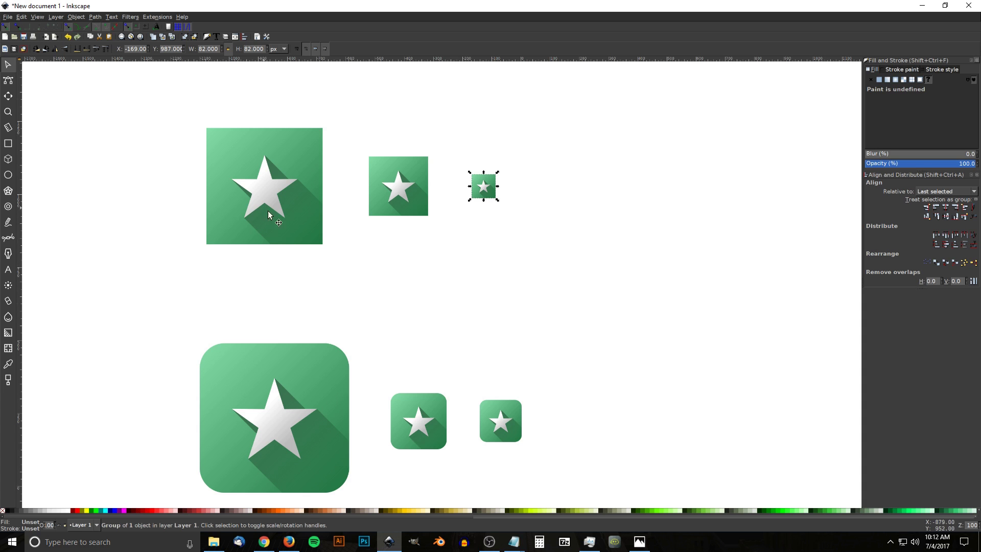
# Select the three square star icons and open the PNG export with the selection as export area.
pyautogui.moveTo(608, 297); pyautogui.dragTo(124, 78)
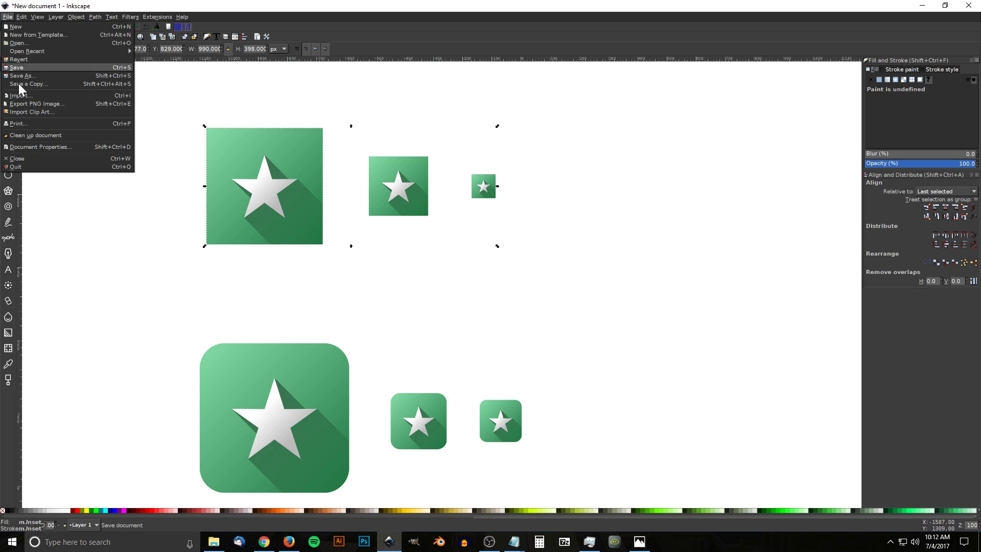
pyautogui.click(44, 104)
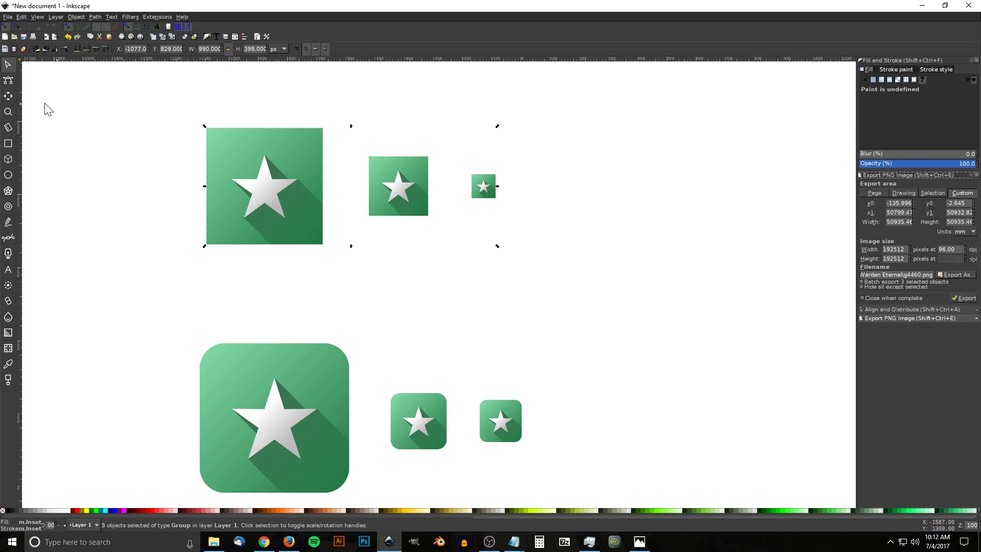
pyautogui.click(936, 192)
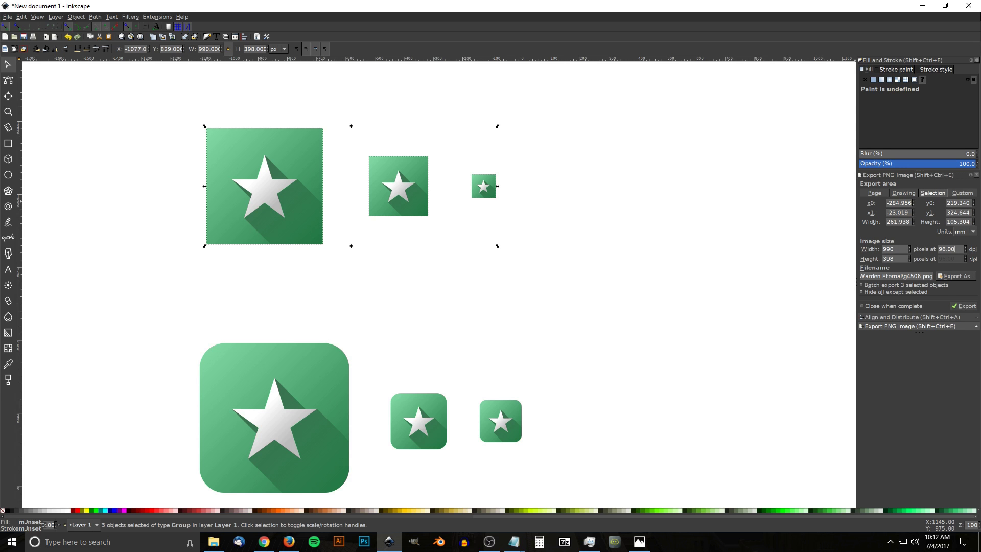
pyautogui.click(179, 16)
pyautogui.click(208, 113)
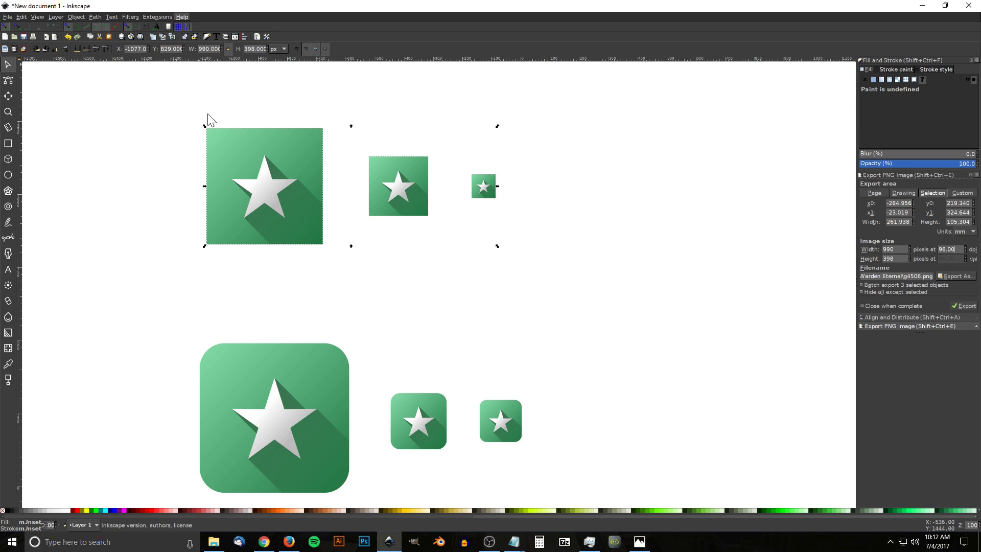
pyautogui.moveTo(227, 116); pyautogui.dragTo(399, 125)
pyautogui.click(482, 119)
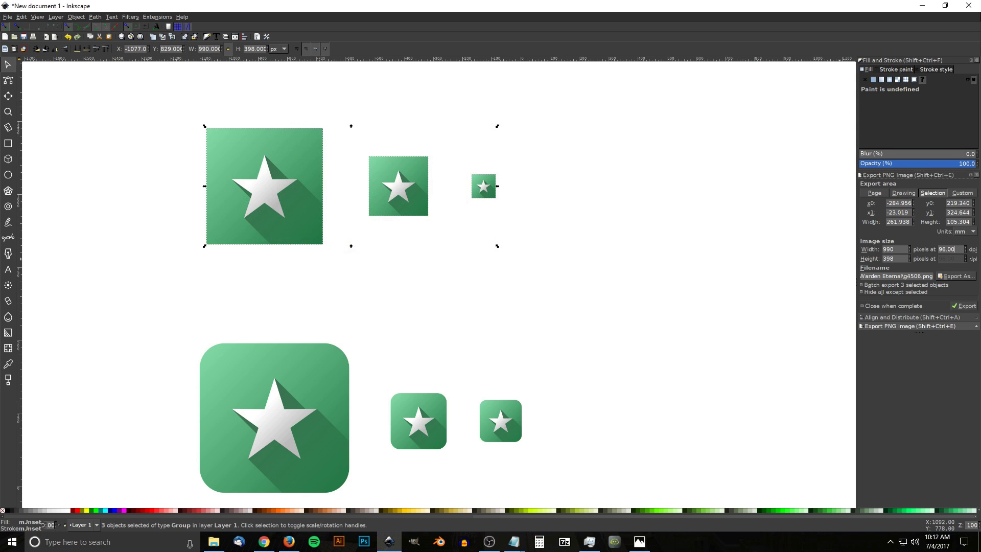
# Set the PNG export destination to the Desktop with the file name iOS.
pyautogui.click(958, 276)
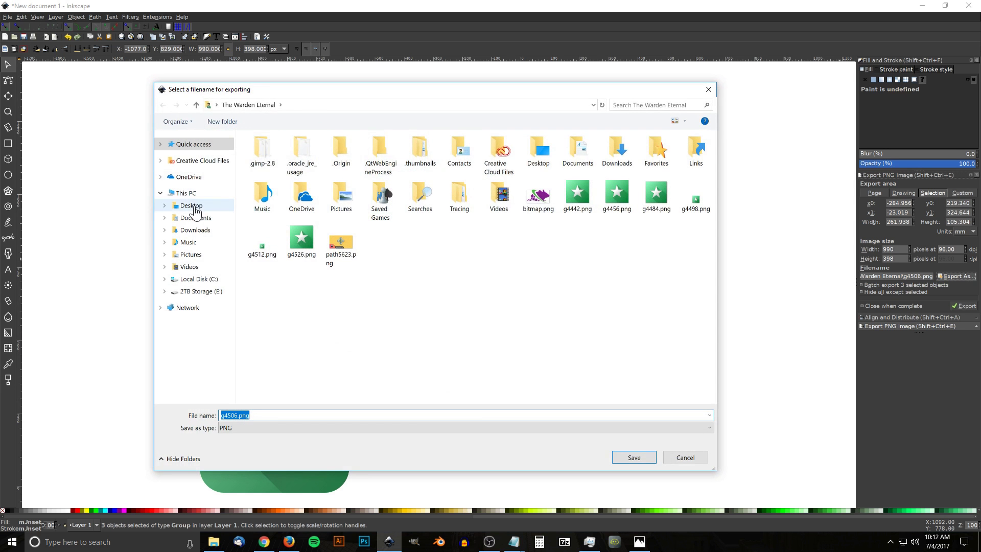
pyautogui.click(193, 207)
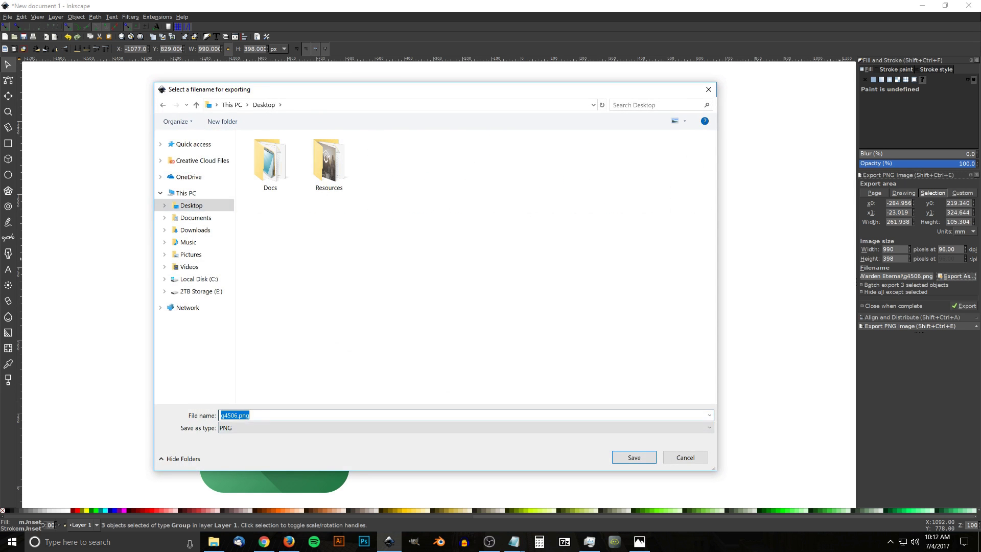
pyautogui.write('io')
pyautogui.write('OS')
pyautogui.click(618, 456)
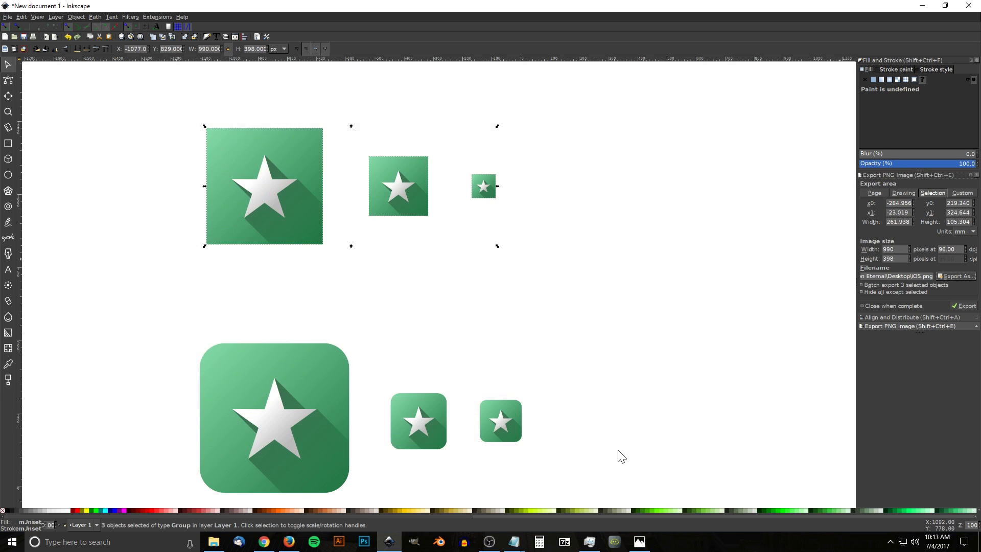
# Batch export the three selected square icons as PNG files and minimize the Inkscape and Chrome windows.
pyautogui.click(863, 284)
pyautogui.click(964, 306)
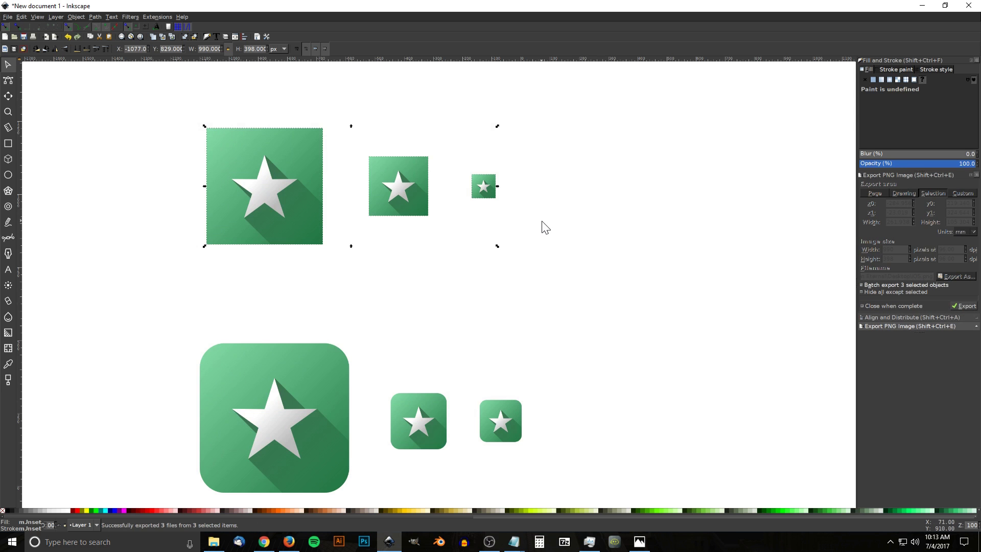
pyautogui.click(922, 6)
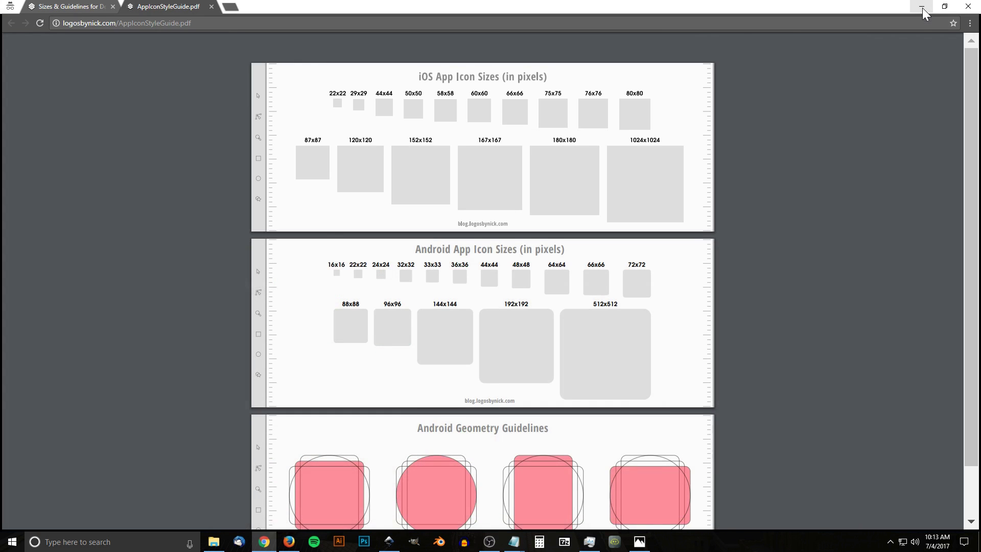
pyautogui.click(922, 7)
pyautogui.click(919, 7)
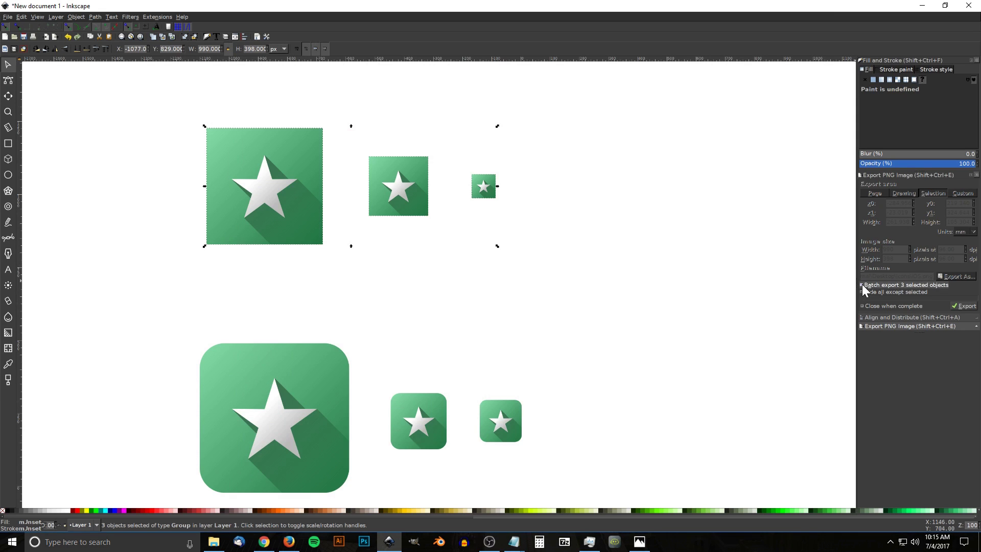
# Turn off batch export for the three selected square icons.
pyautogui.click(862, 284)
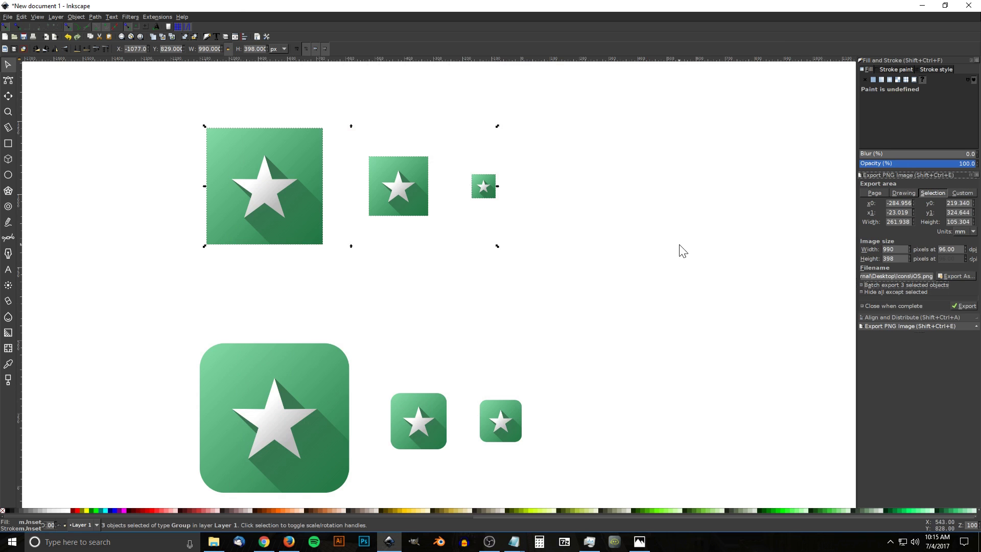
pyautogui.moveTo(624, 247); pyautogui.dragTo(616, 311)
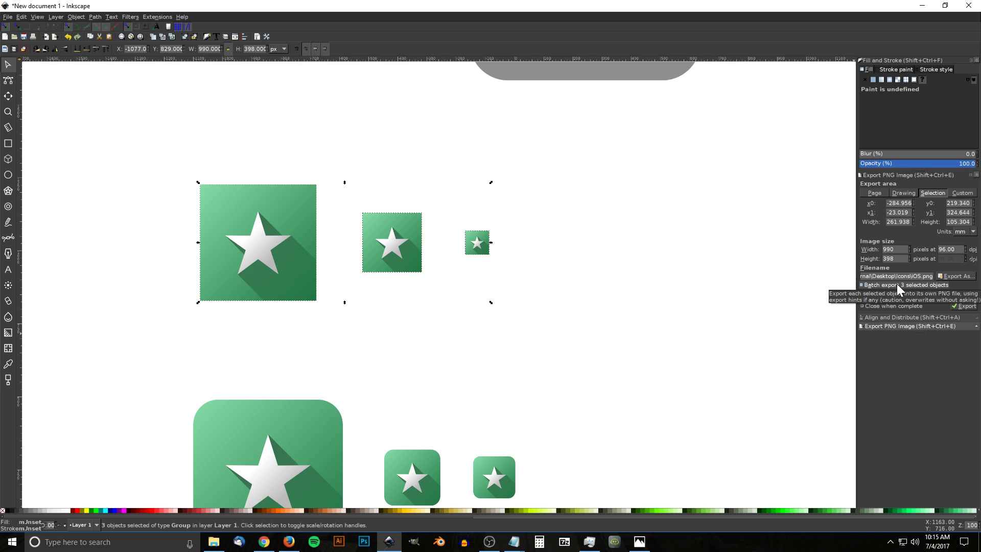
pyautogui.click(355, 312)
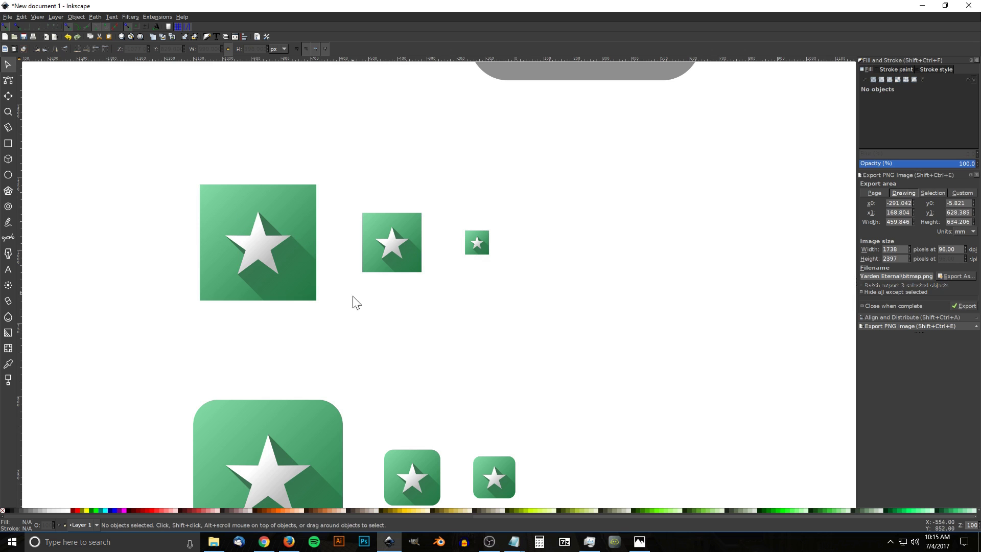
pyautogui.click(232, 238)
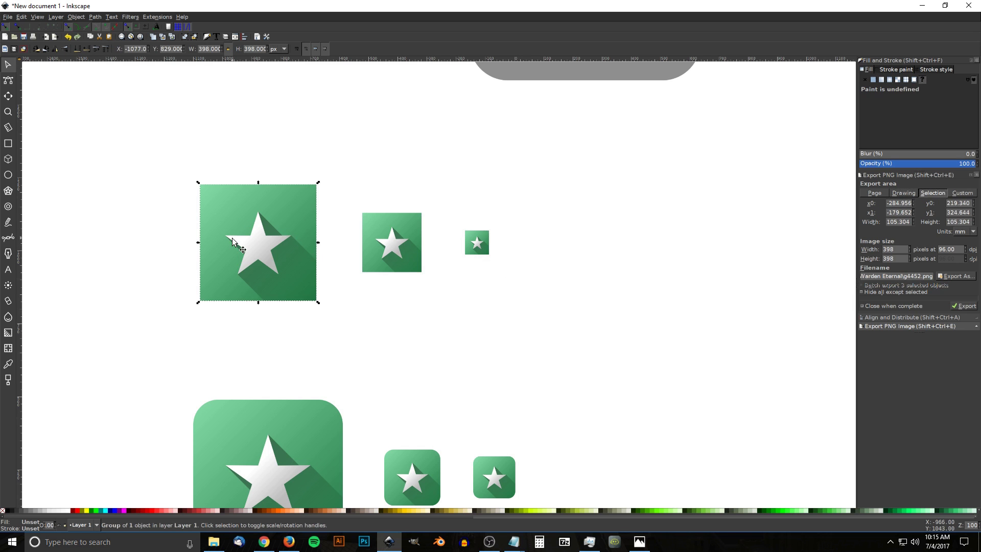
pyautogui.click(956, 277)
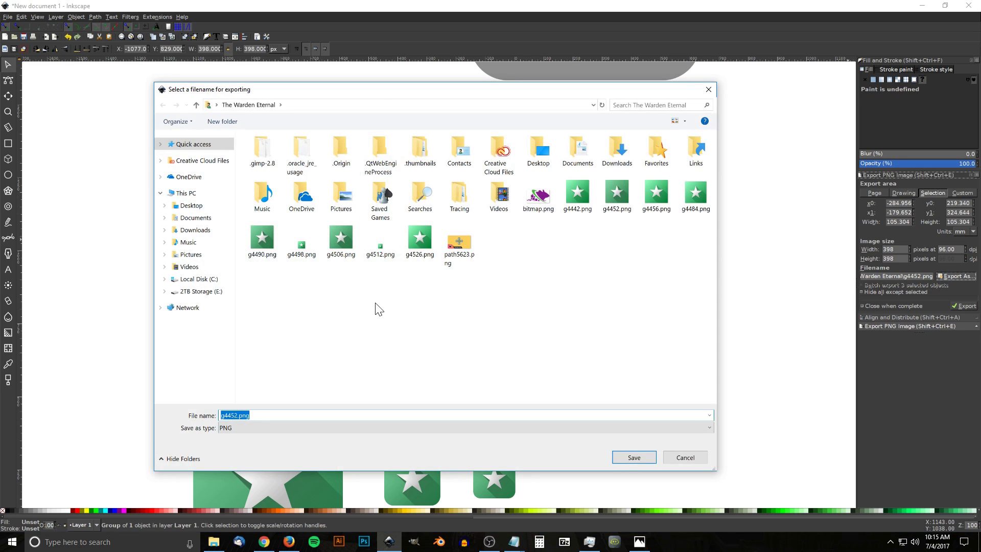
pyautogui.moveTo(355, 92); pyautogui.dragTo(355, 84)
pyautogui.press('Escape')
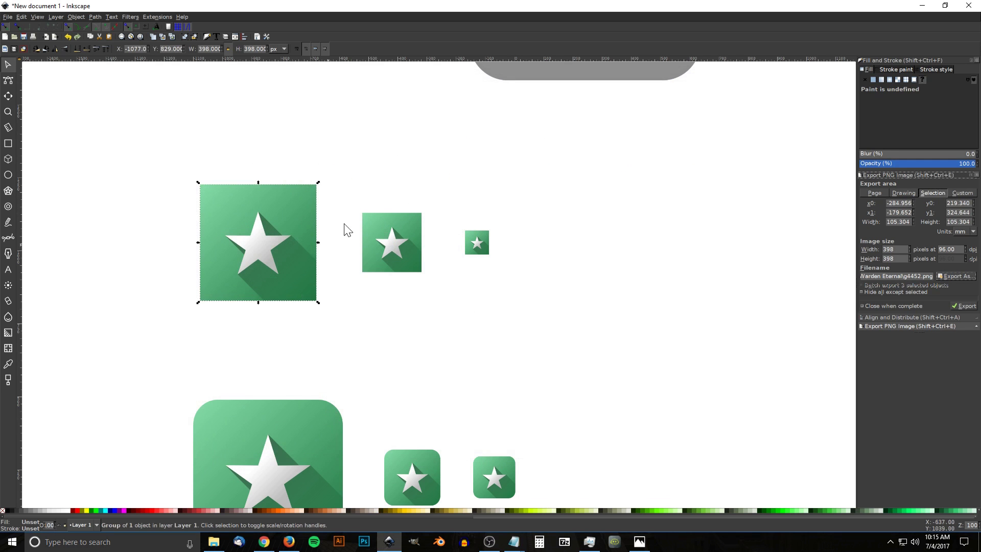
pyautogui.press('Escape')
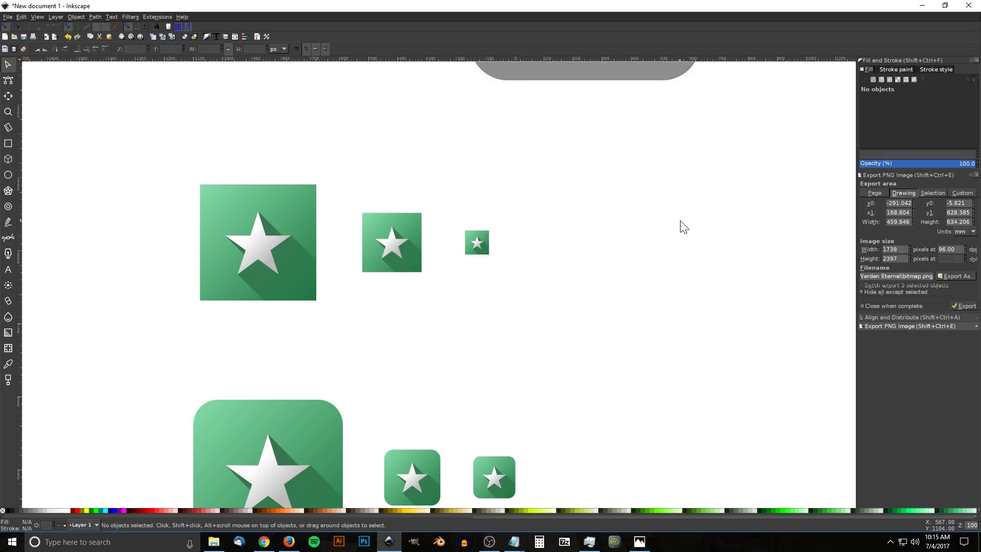